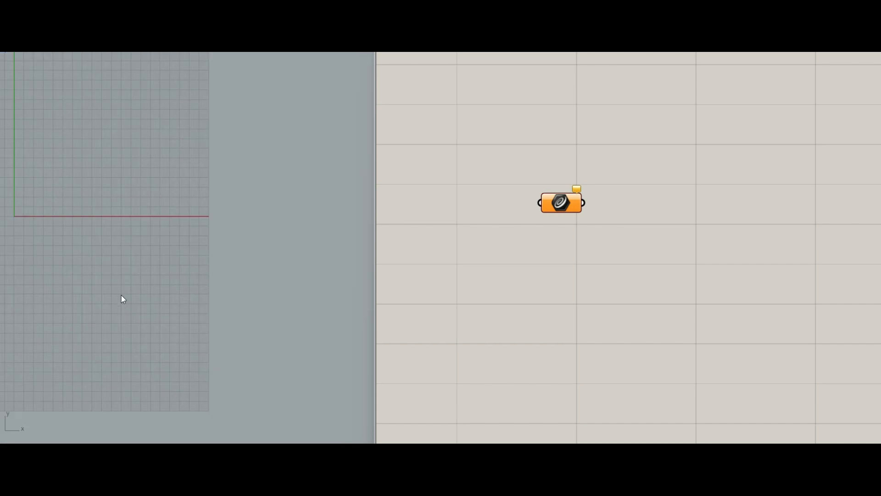
Step: Draw a flowing S-shaped control-point curve with eight points across the construction plane, from its upper-left area to the lower right of the origin
right_click_drag(122, 299, 280, 302)
right_click_drag(175, 181, 159, 205)
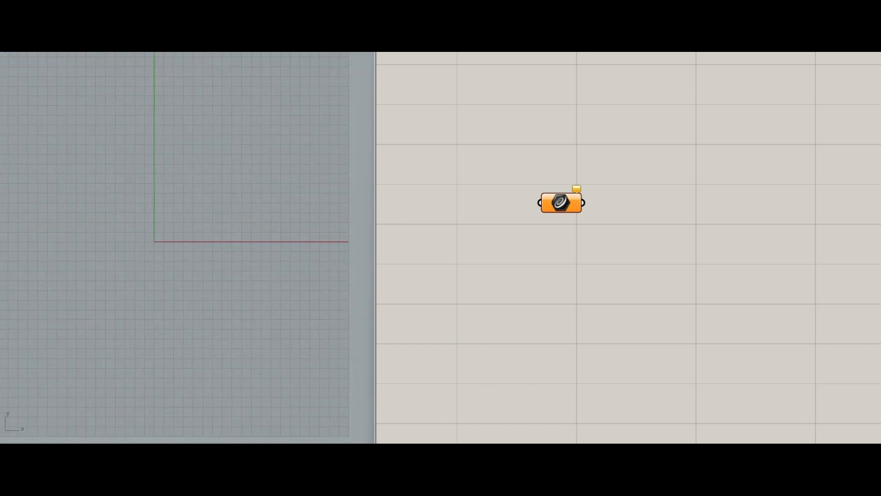
scroll(69, 138, "down", 2)
scroll(63, 130, "up", 3)
left_click(27, 129)
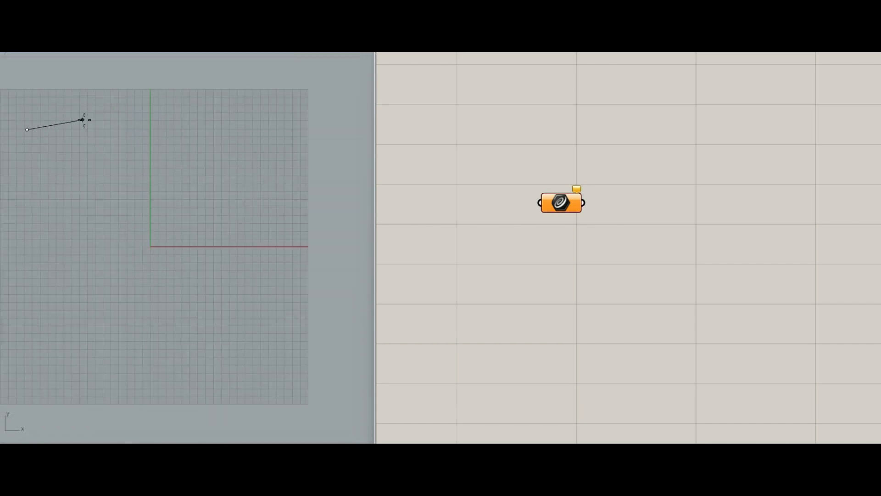
left_click(86, 120)
left_click(77, 189)
left_click(68, 252)
left_click(91, 280)
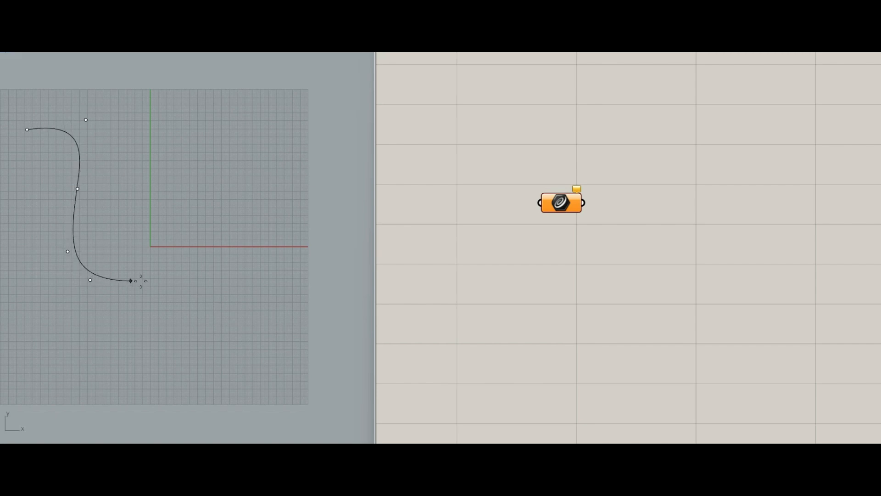
left_click(166, 272)
left_click(204, 260)
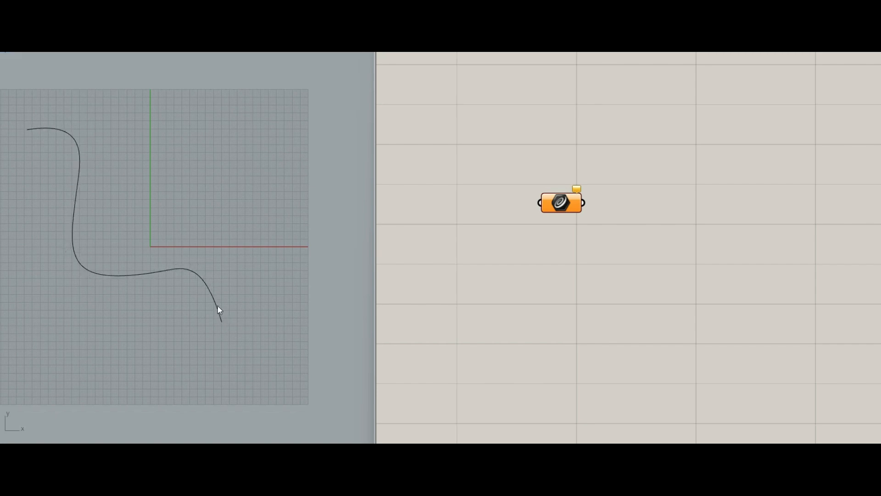
key("Return")
Step: Assign the drawn curve to the Curve parameter as a single curve reference
left_click_drag(570, 207, 501, 193)
right_click(501, 193)
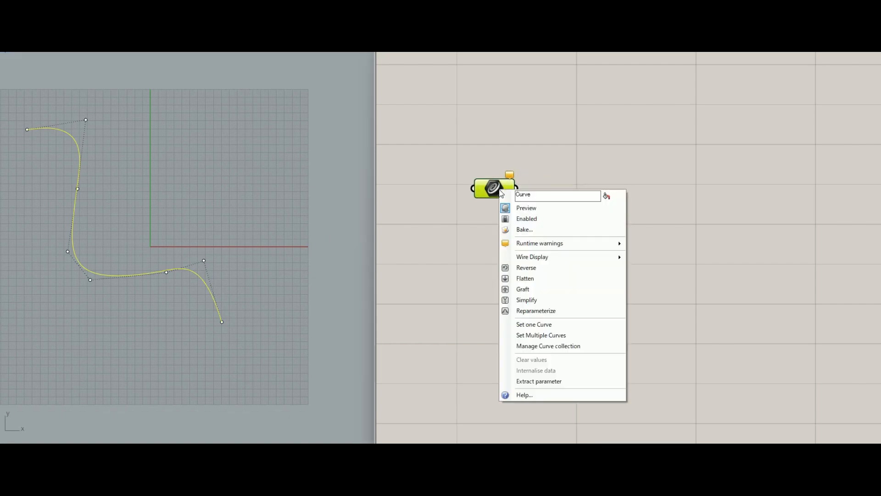
left_click(516, 325)
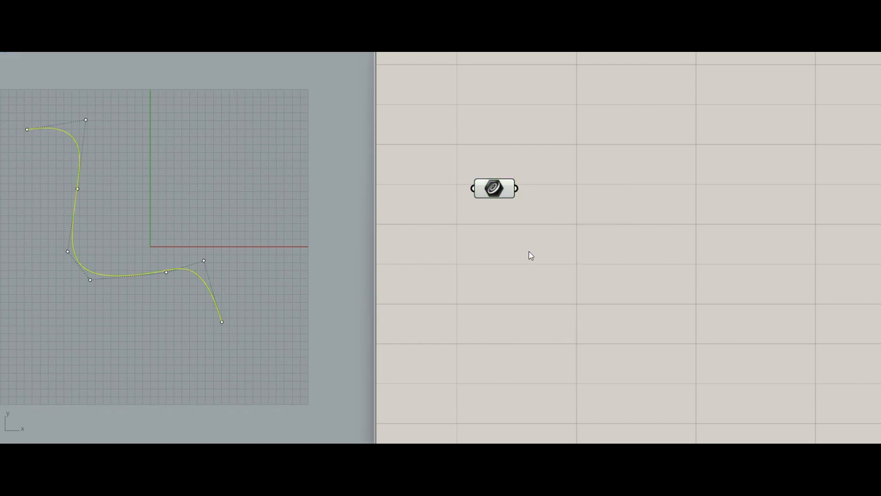
right_click_drag(152, 322, 131, 249)
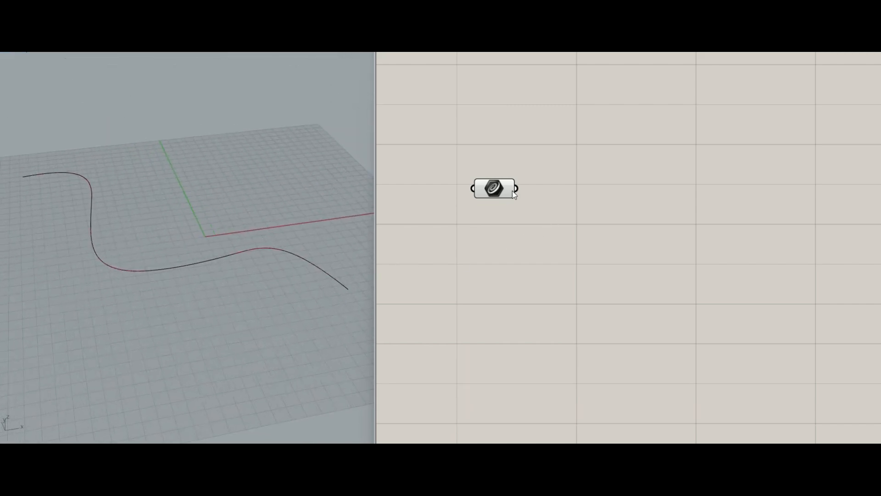
Step: Add a Curve Frames component beside the Curve parameter
left_click_drag(513, 191, 459, 205)
double_click(555, 208)
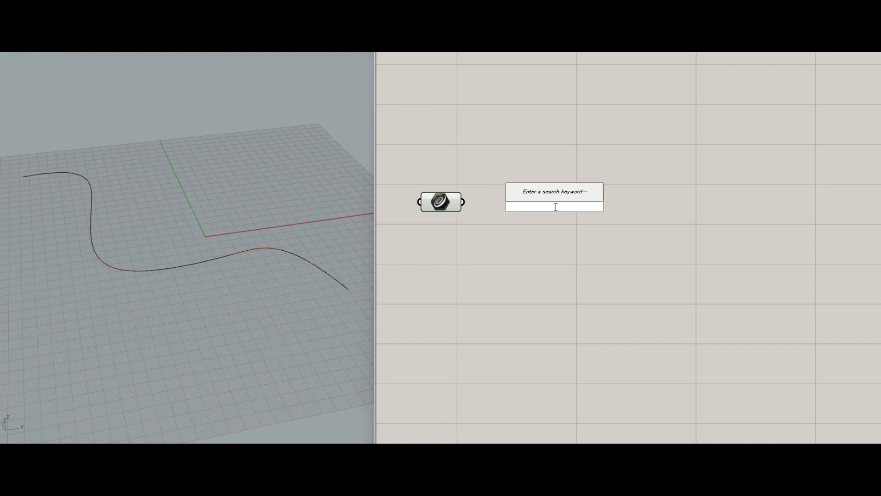
type("fra")
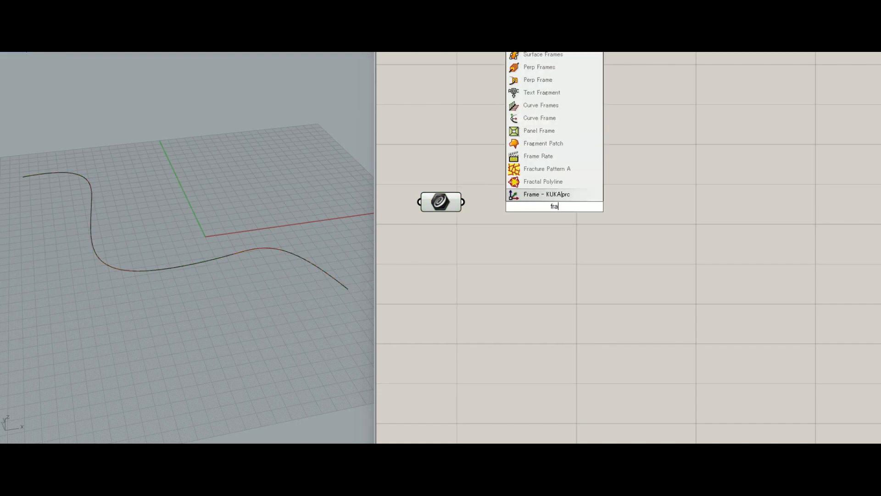
type("me")
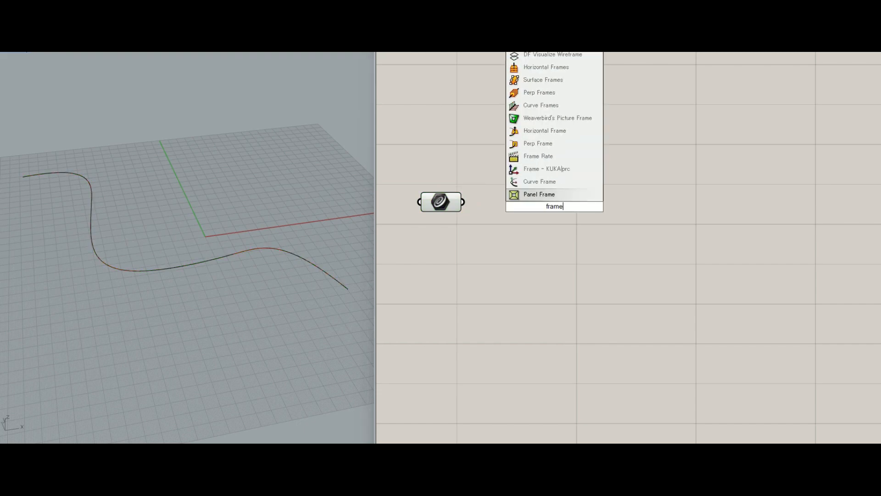
left_click(541, 105)
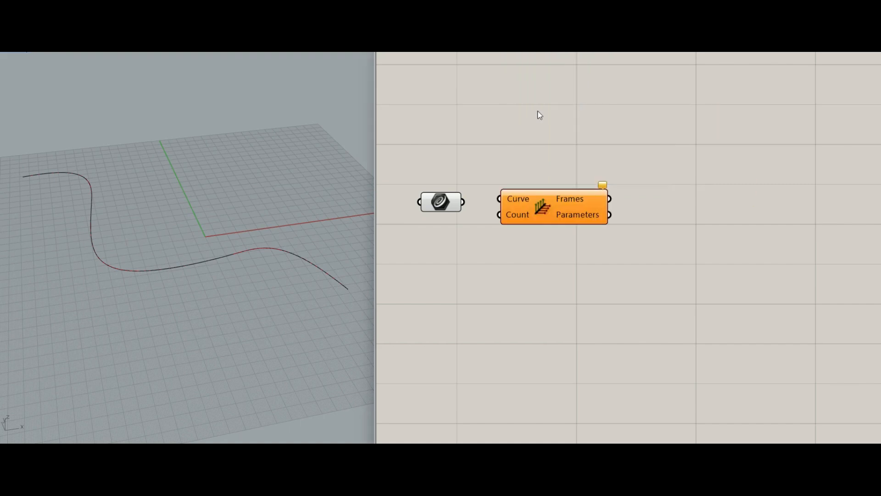
Step: Feed the Curve parameter into the Curve input of Curve Frames and align the two components
left_click_drag(546, 196, 601, 194)
left_click_drag(465, 202, 609, 203)
scroll(351, 296, "up", 2)
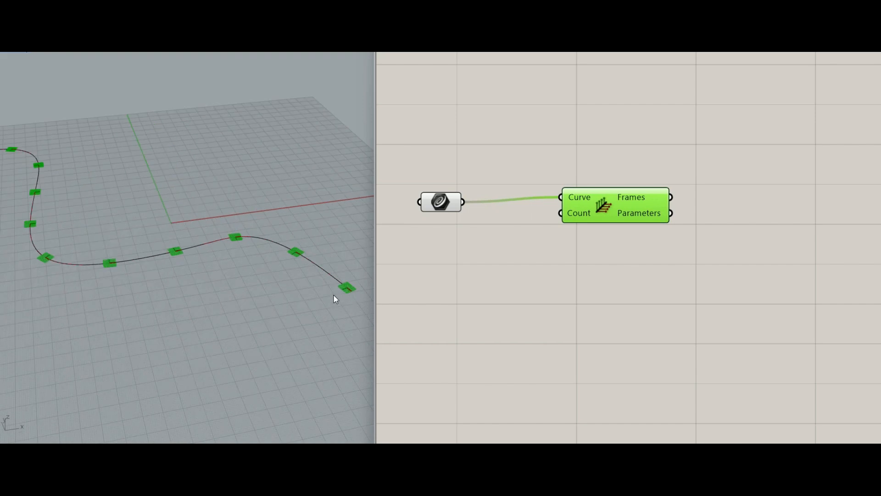
right_click_drag(333, 293, 297, 285)
scroll(322, 291, "down", 4)
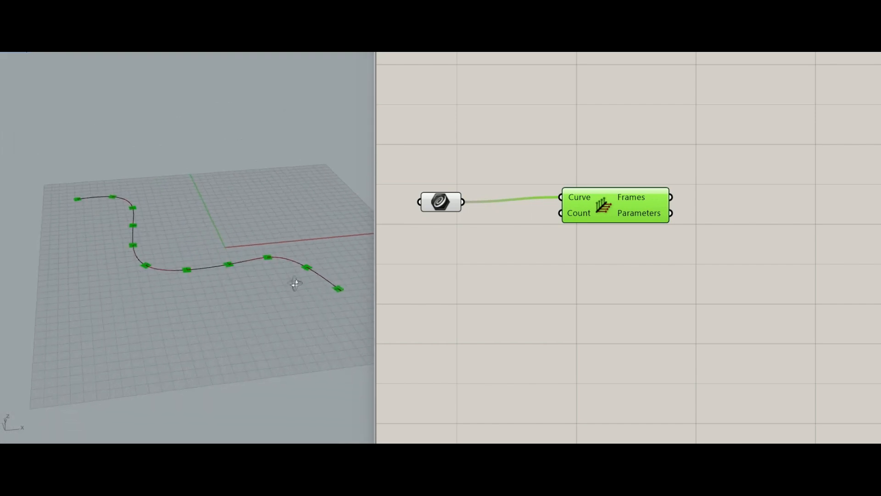
left_click_drag(602, 198, 585, 204)
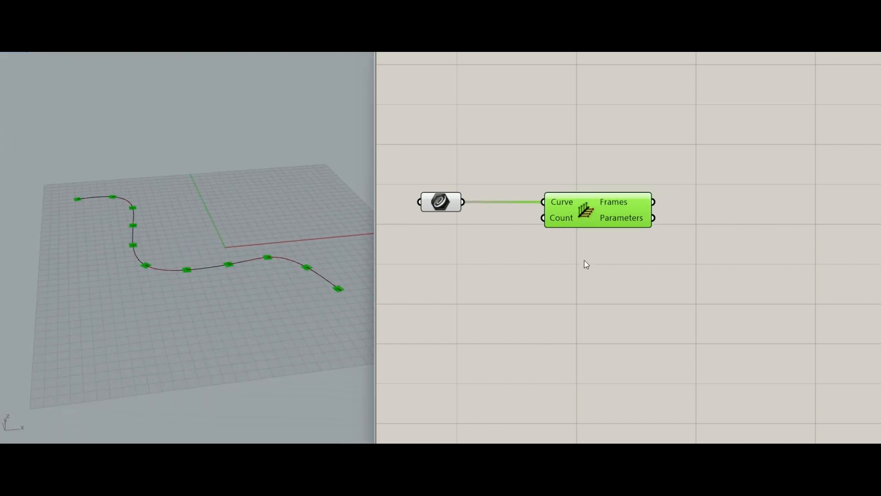
Step: Add a box component with Base, X, Y and Z inputs and connect the Frames output to its Base
double_click(664, 270)
type("box")
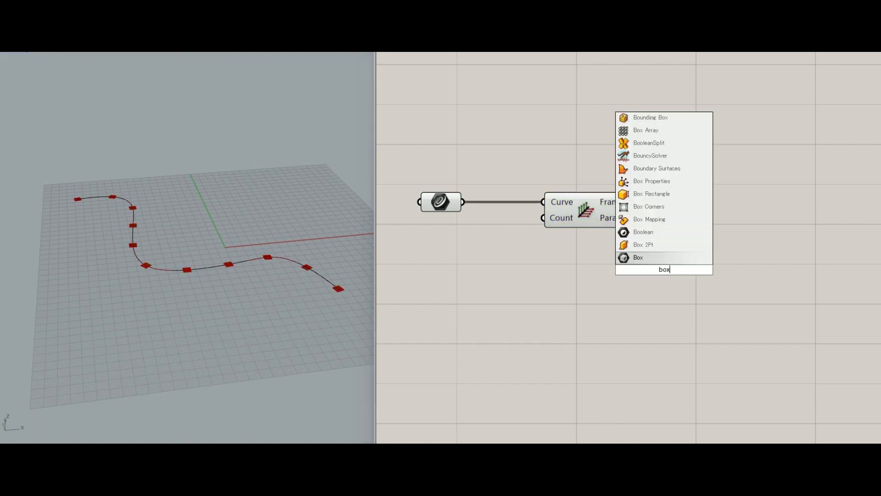
key("Return")
left_click_drag(683, 274, 757, 250)
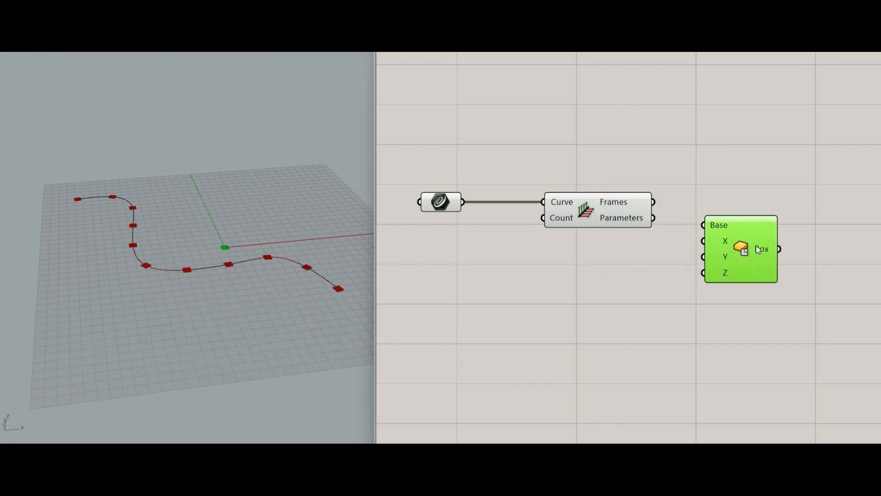
scroll(645, 231, "up", 2)
left_click_drag(576, 186, 701, 222)
right_click_drag(514, 273, 653, 269)
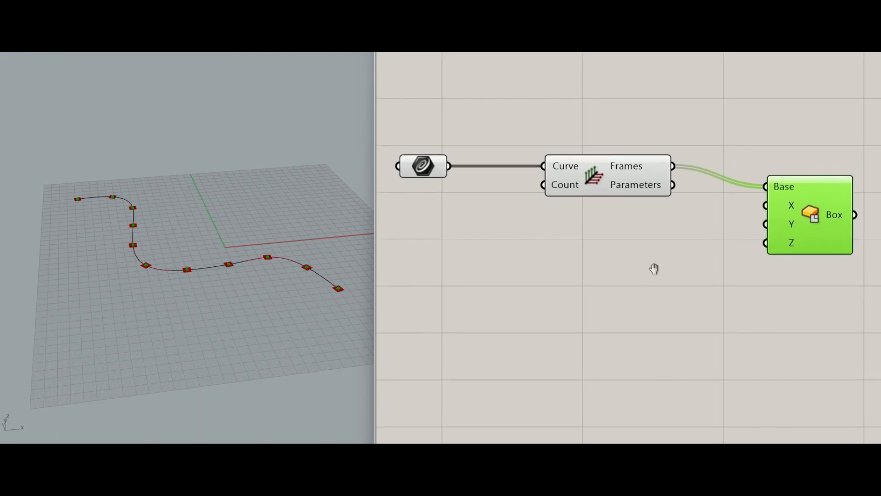
scroll(657, 274, "down", 2)
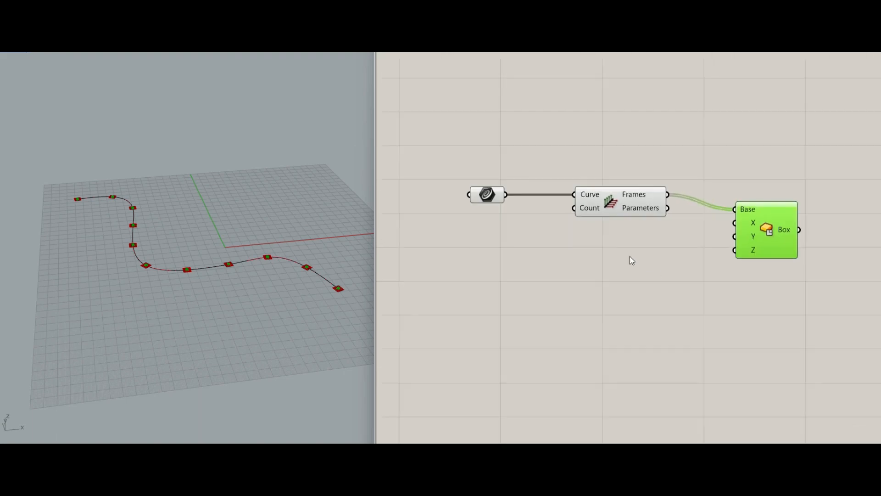
Step: Add a curve Length component below the Curve parameter
left_click(621, 196)
scroll(599, 250, "up", 2)
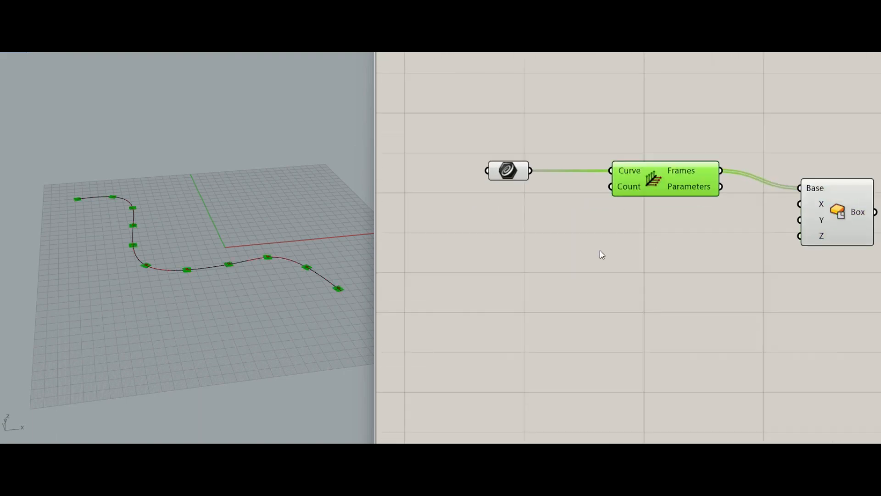
left_click_drag(494, 157, 475, 152)
left_click(497, 220)
double_click(497, 220)
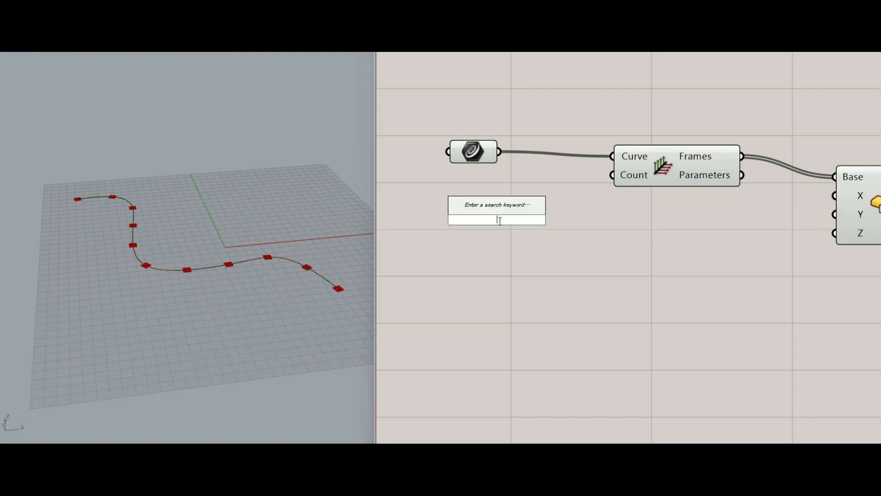
type("le")
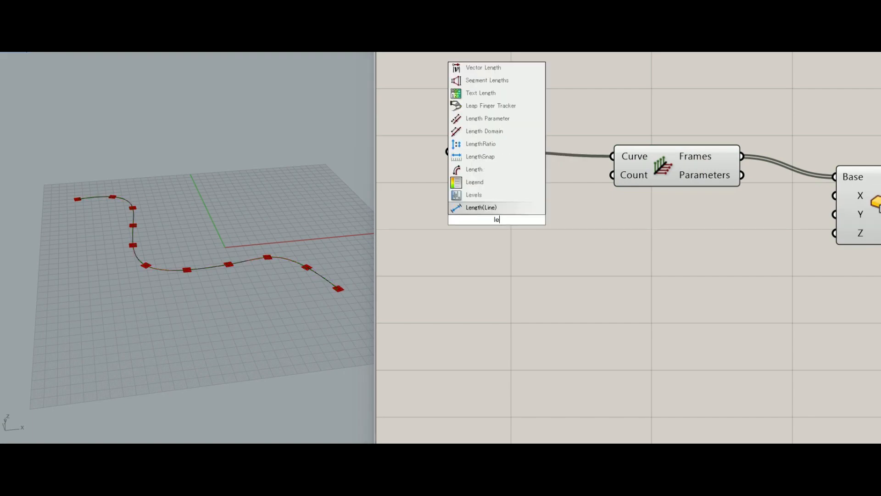
type("n")
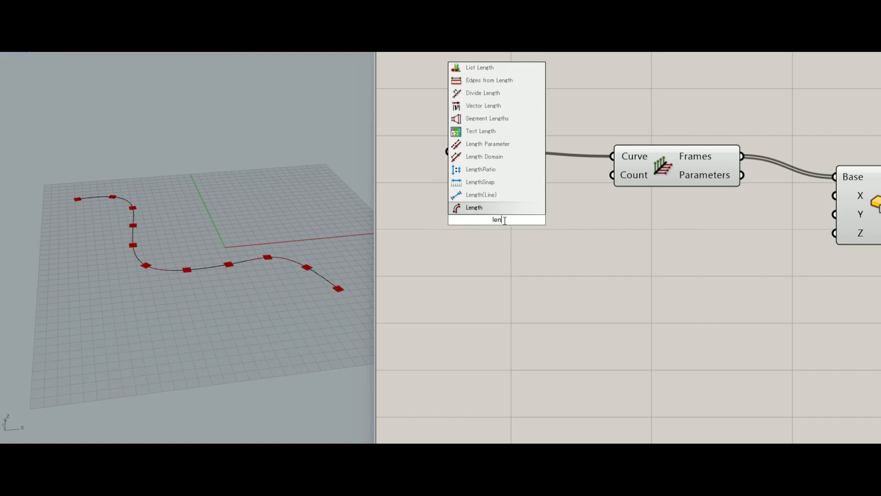
key("Return")
left_click_drag(500, 210, 520, 233)
Step: Connect the Curve parameter to the Length component's Curve input and place that component below the wire to Curve Frames
left_click(465, 158)
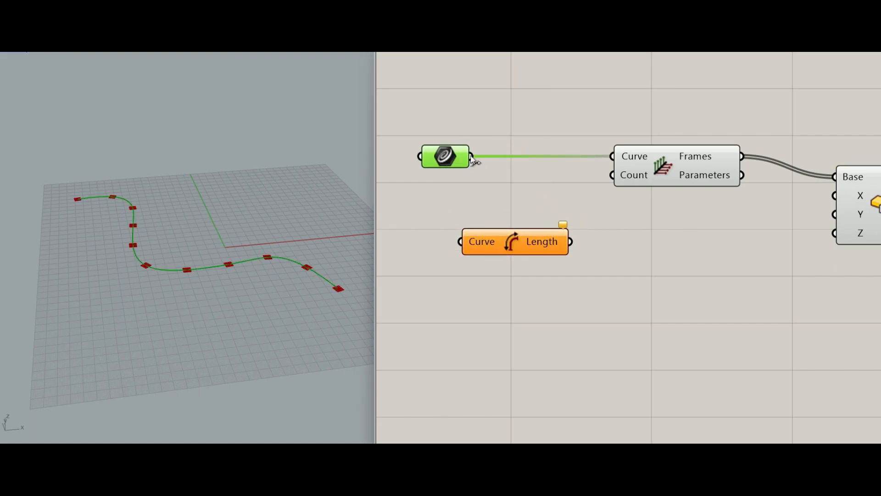
left_click_drag(471, 157, 461, 241)
left_click_drag(517, 243, 542, 242)
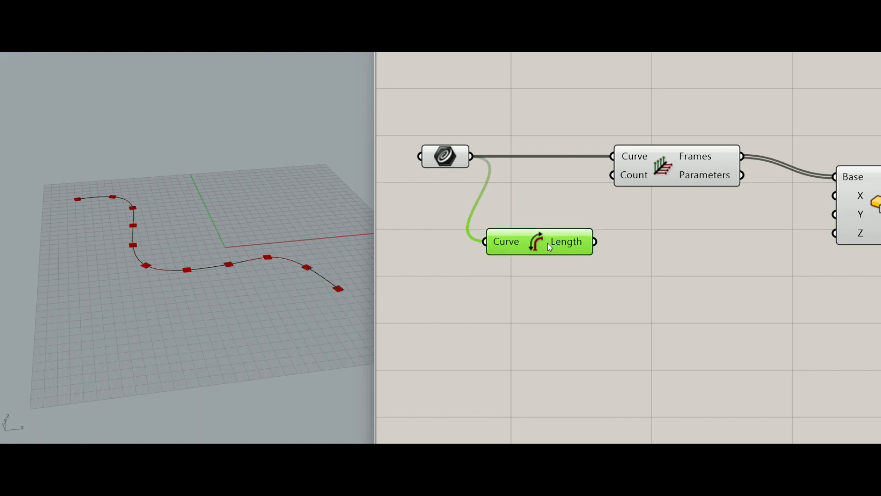
Step: Add a Division component after the Length component and connect the Length output to its A input
double_click(627, 271)
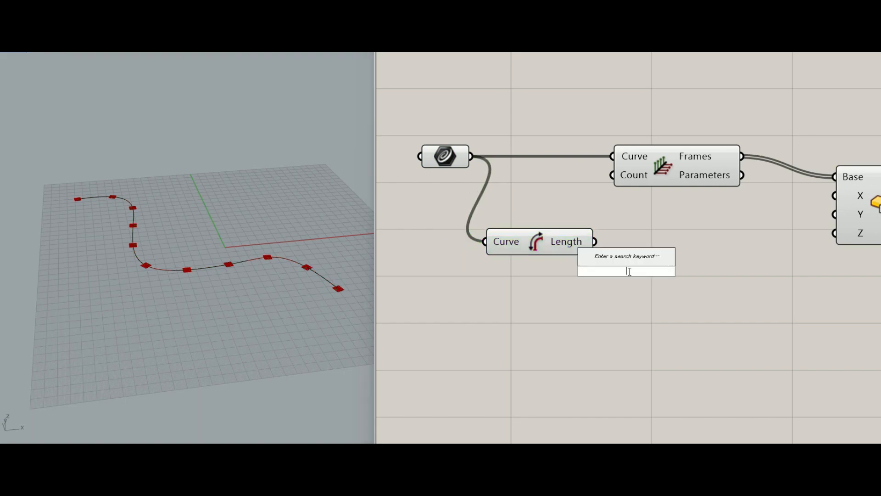
type("/")
key("Return")
left_click_drag(554, 237, 598, 265)
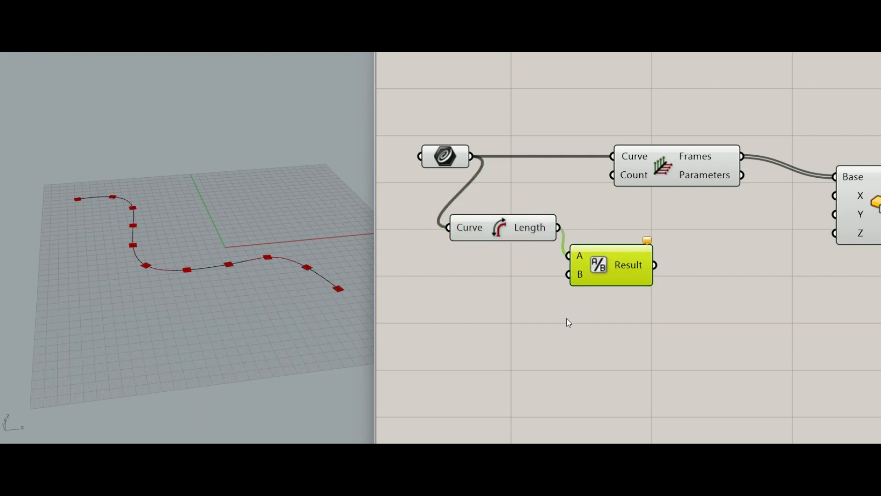
Step: Add a Number parameter and connect it to the B input of the Division component
double_click(531, 308)
type("number")
key("Return")
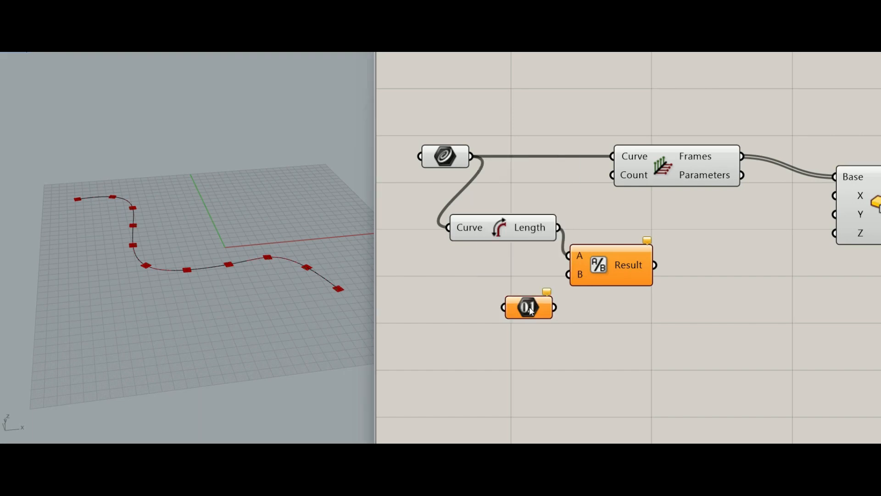
left_click_drag(569, 276, 530, 296)
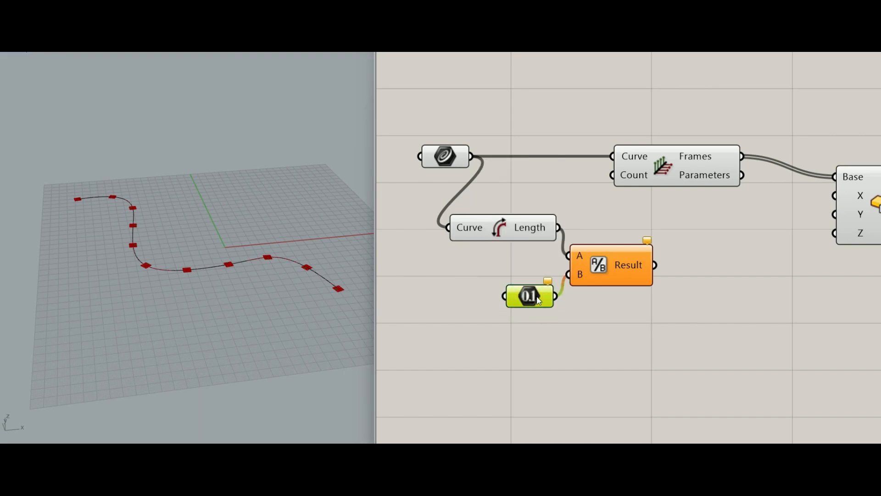
Step: Create a number slider with value 2, connect it to the Number parameter and place it in front of that parameter
left_click(464, 299)
double_click(464, 296)
type("2")
key("Return")
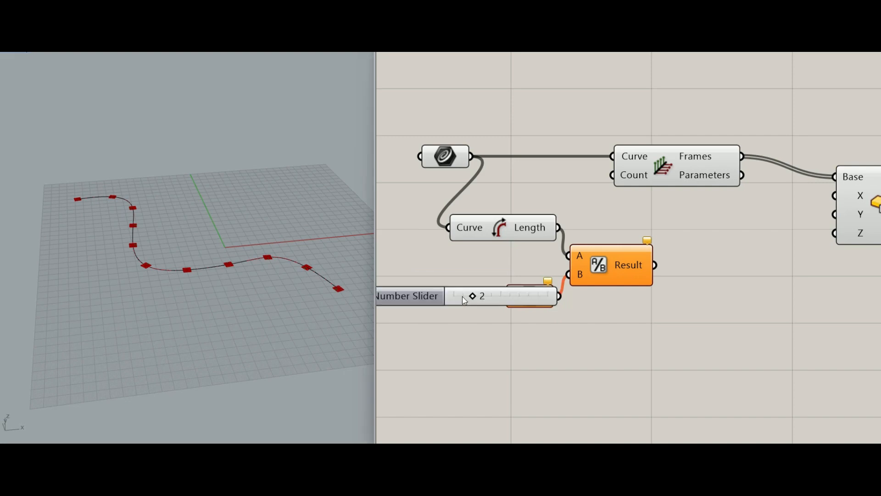
left_click_drag(527, 295, 494, 301)
Step: Connect the Division result to the Count input of Curve Frames
left_click_drag(652, 244, 612, 175)
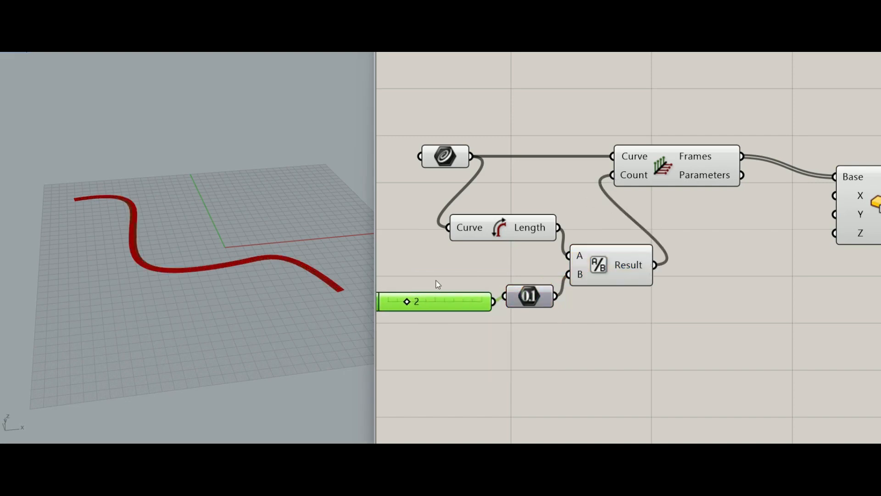
scroll(331, 287, "up", 9)
right_click_drag(436, 282, 517, 243)
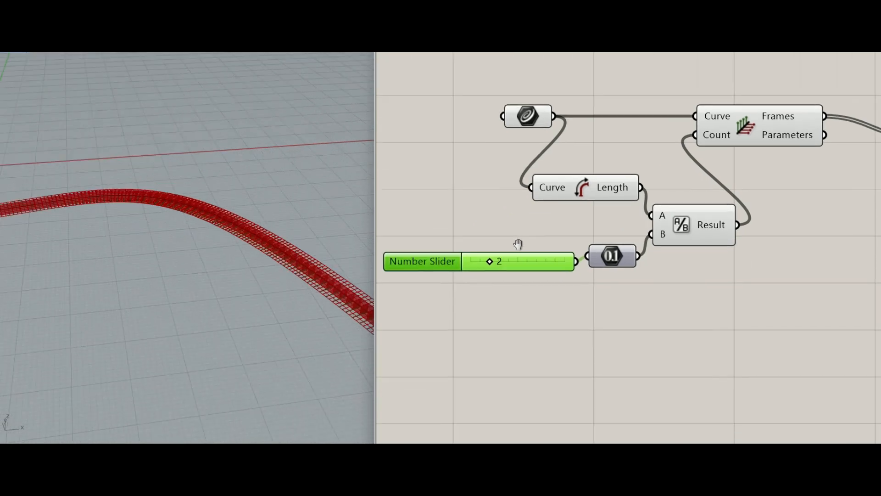
Step: Set the number slider that feeds the divisor to 10 and check the box spacing along the curve
double_click(529, 260)
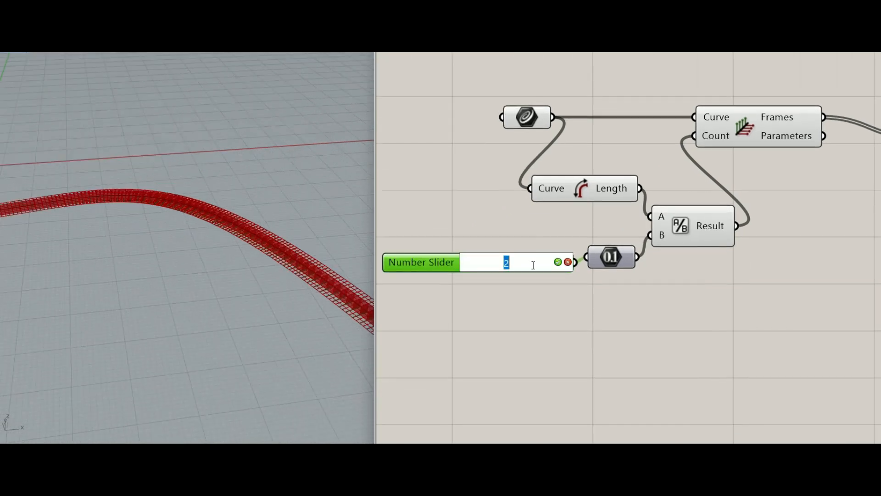
type("10")
left_click(558, 262)
scroll(312, 280, "down", 10)
scroll(222, 255, "up", 5)
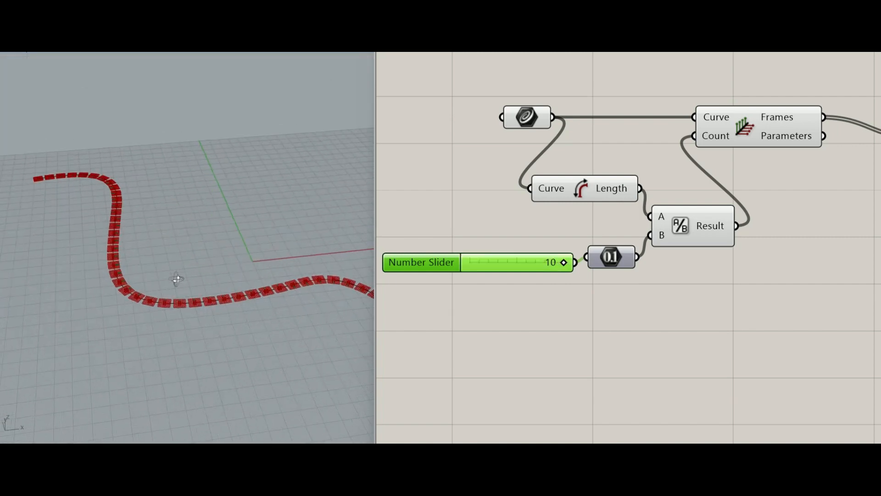
scroll(271, 292, "down", 2)
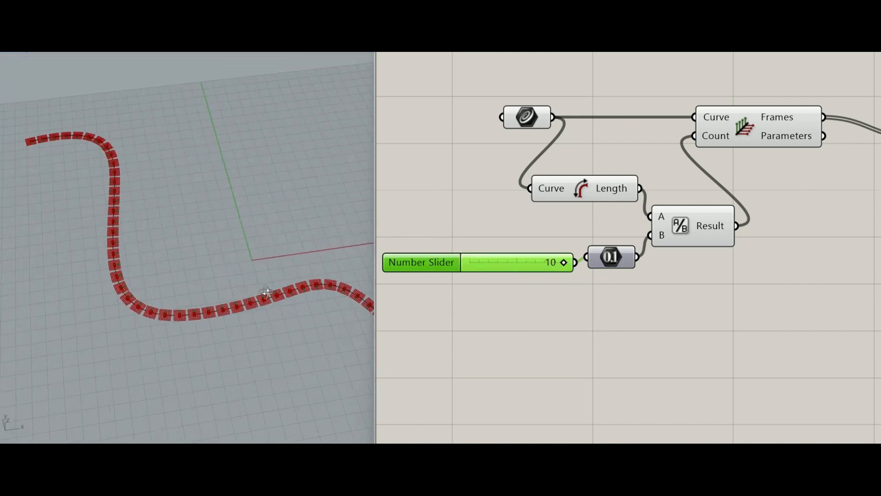
Step: Try to set the number slider that feeds the divisor to 30
double_click(514, 261)
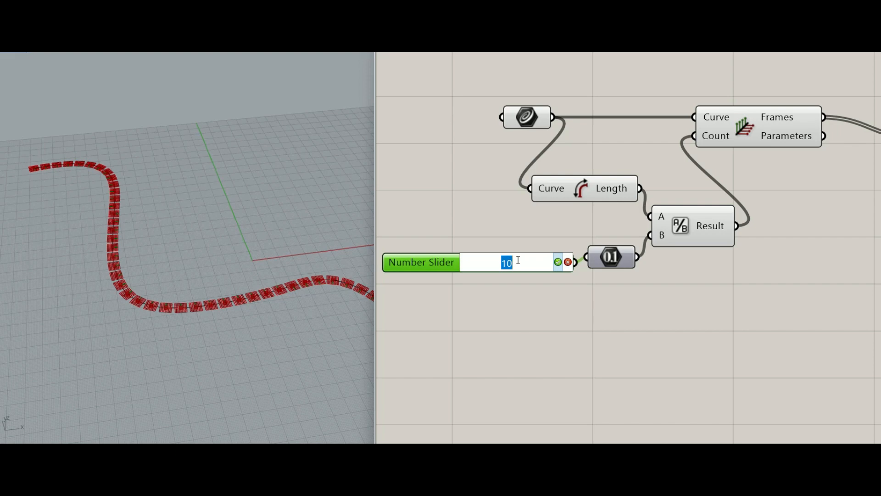
type("30")
left_click(557, 263)
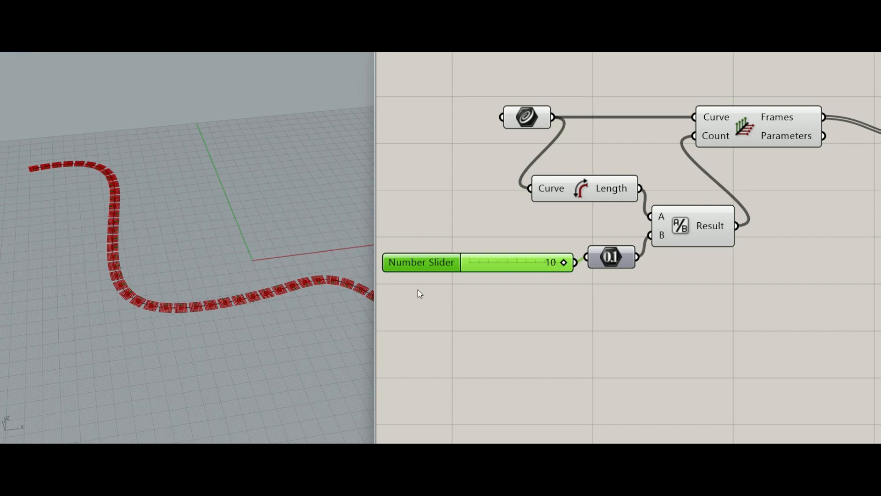
Step: Replace the divisor's slider with a new number slider of value 30, connected to the Number parameter and placed in front of it
double_click(533, 302)
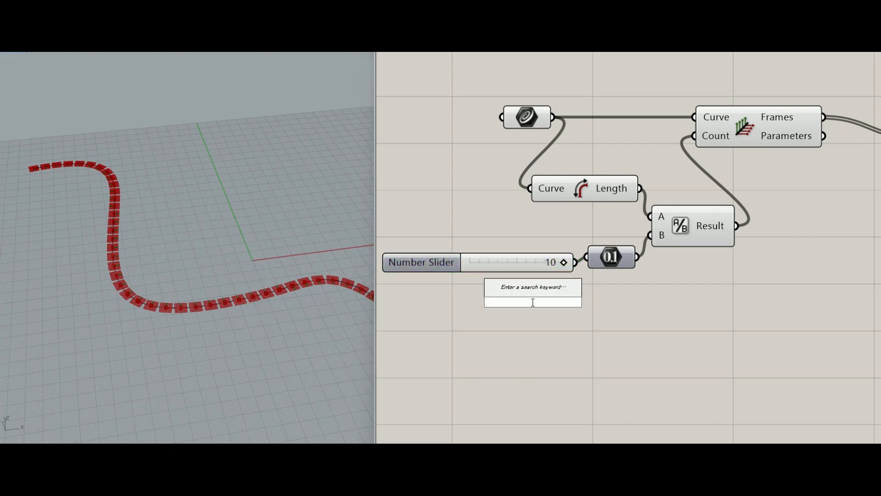
type("30")
key("Return")
left_click_drag(586, 257, 631, 296)
left_click_drag(477, 301, 428, 292)
left_click(525, 261)
key("Delete")
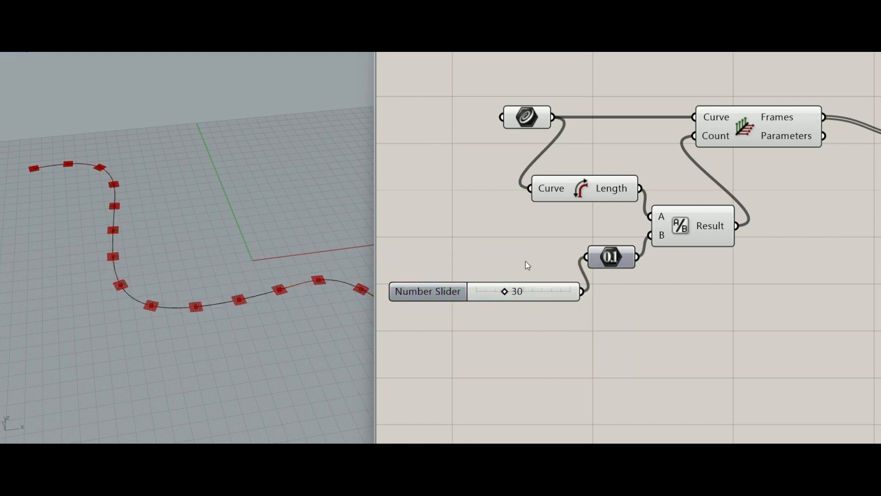
left_click_drag(548, 291, 543, 254)
Step: Add a second Number parameter and place it below the Division component
scroll(546, 259, "down", 2)
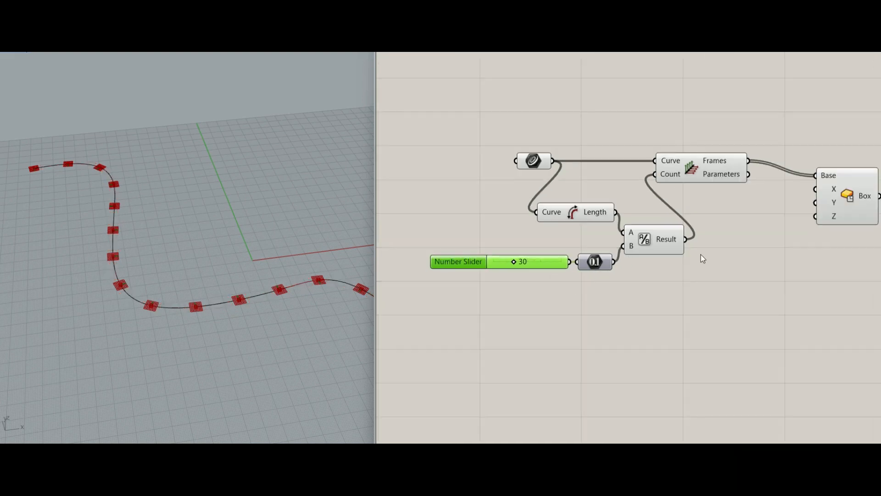
right_click_drag(703, 259, 559, 253)
left_click(717, 178)
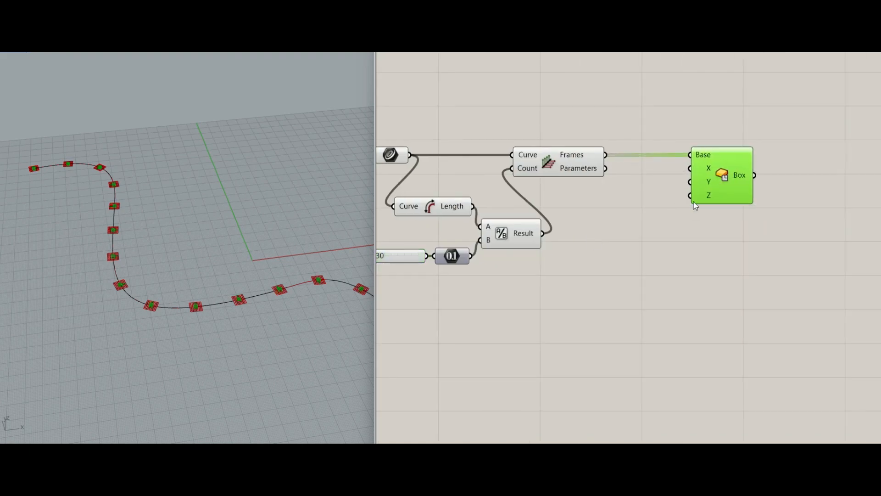
right_click_drag(660, 230, 682, 222)
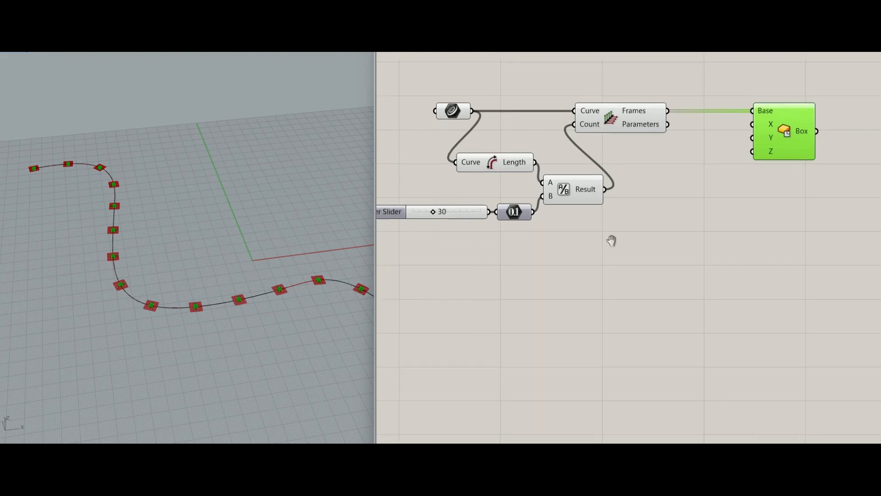
double_click(597, 247)
type("num")
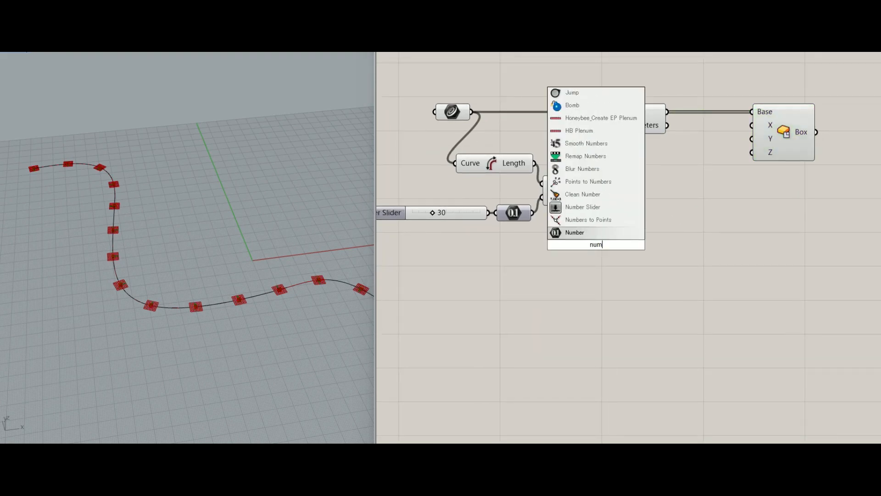
key("Return")
left_click(602, 248)
left_click_drag(602, 247, 589, 254)
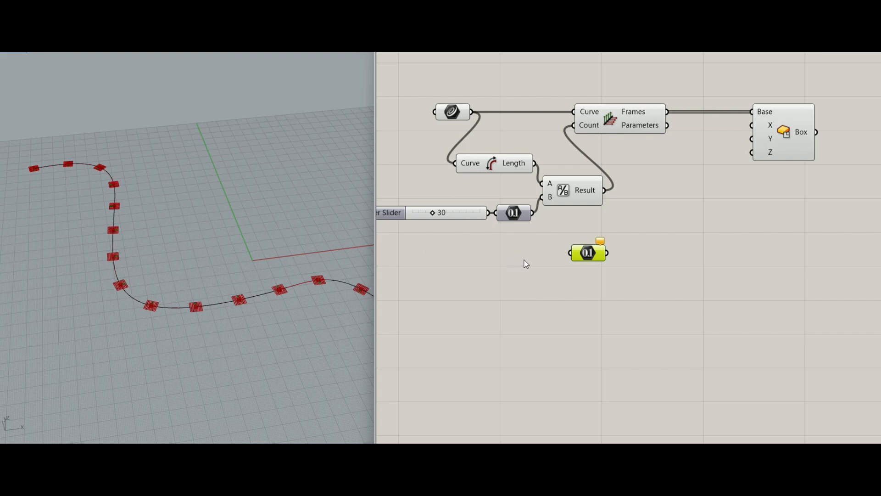
left_click_drag(581, 258, 570, 270)
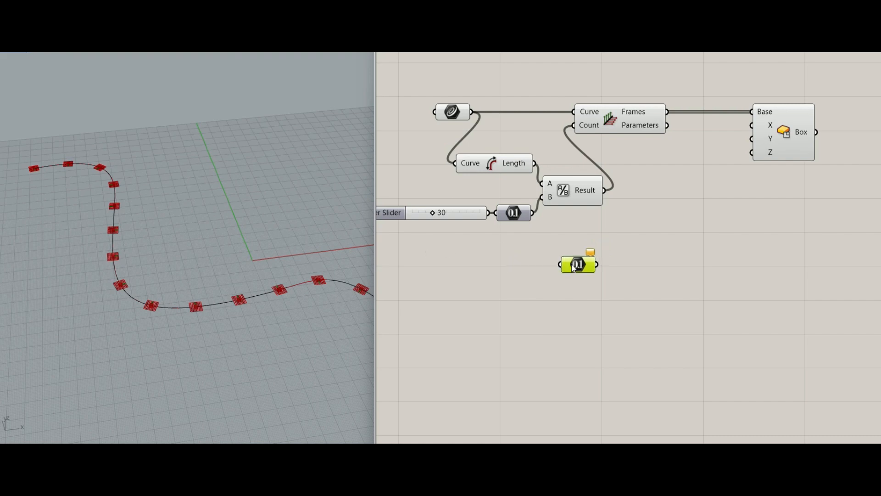
Step: Create a number slider with value 10 and connect it to the new Number parameter
double_click(510, 277)
type("10")
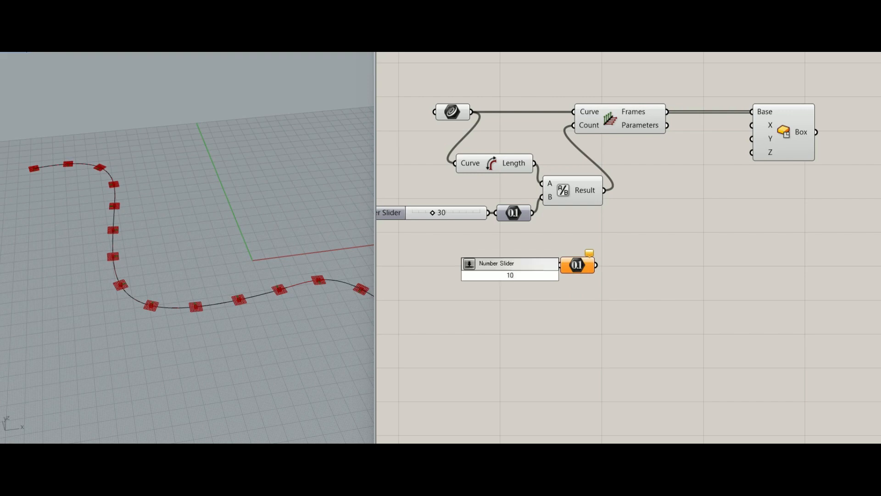
key("Return")
left_click_drag(532, 279, 590, 284)
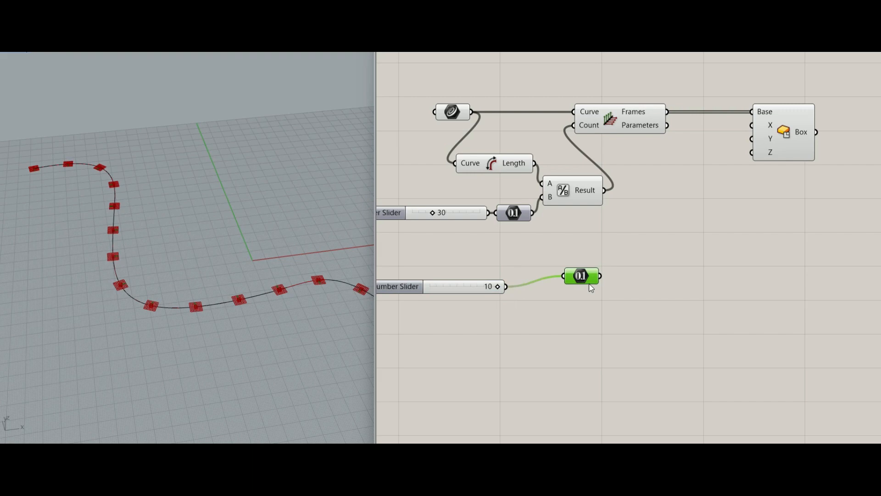
Step: Connect a new number slider with value 20 to the lower Number parameter, delete the slider of value 10, and align the parameter
double_click(526, 312)
type("20")
key("Return")
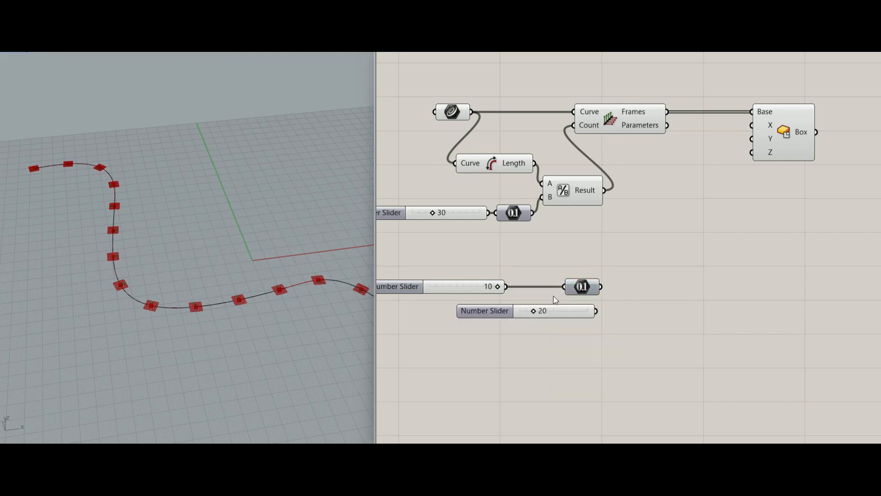
left_click_drag(555, 313, 490, 306)
left_click(467, 293)
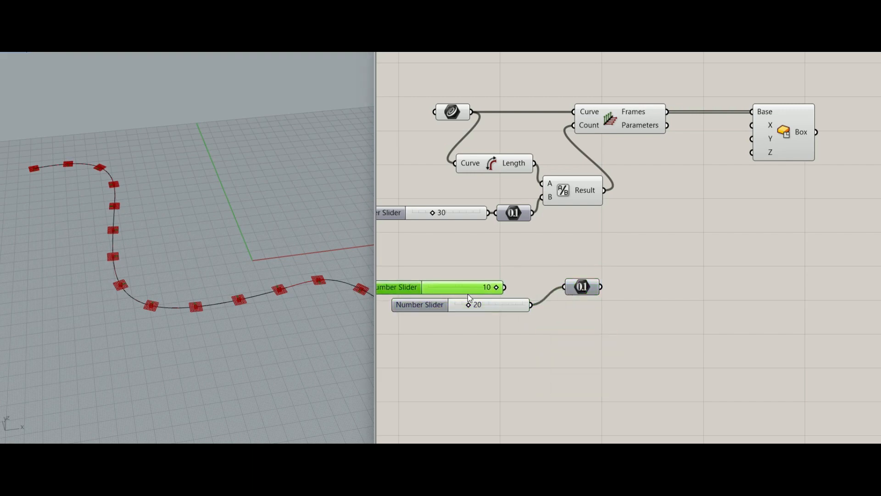
key("Delete")
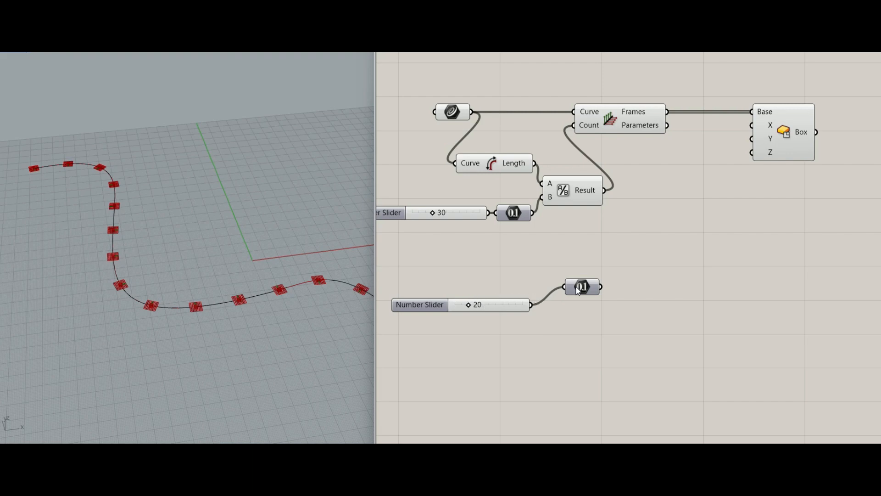
left_click_drag(579, 291, 565, 307)
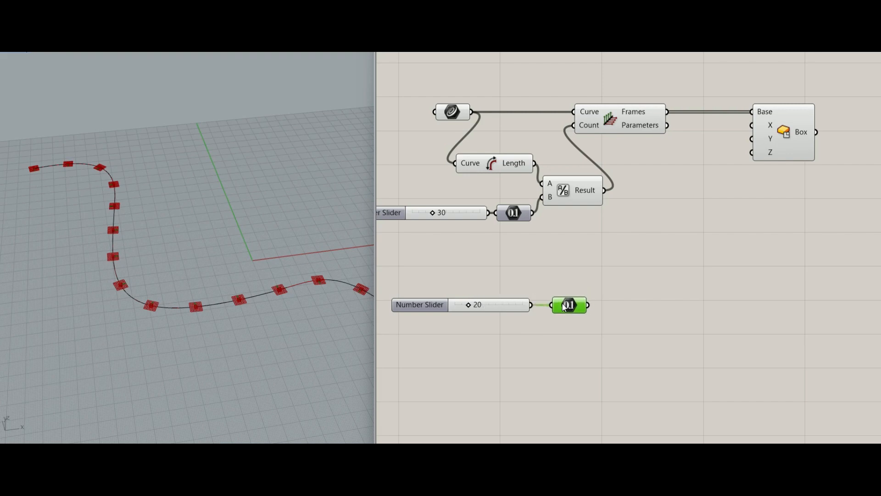
Step: Add a Multiplication component above the lower Number parameter and connect that parameter to its B input
double_click(569, 241)
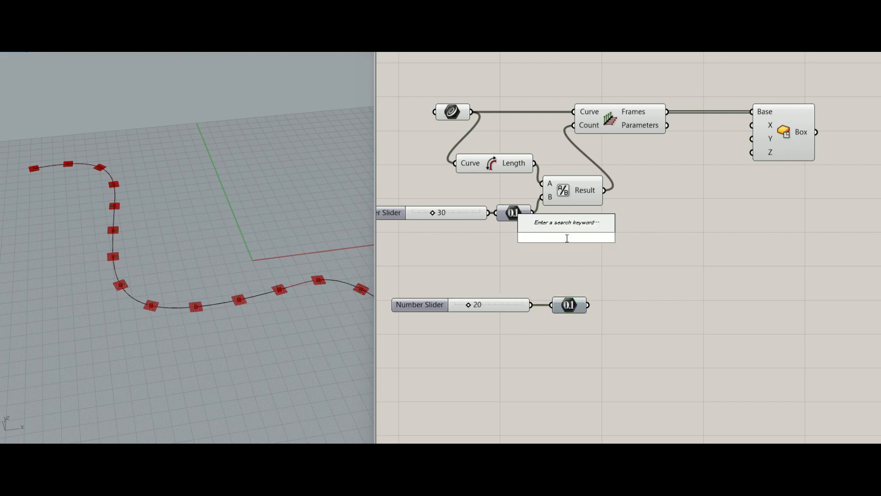
type("*")
key("Return")
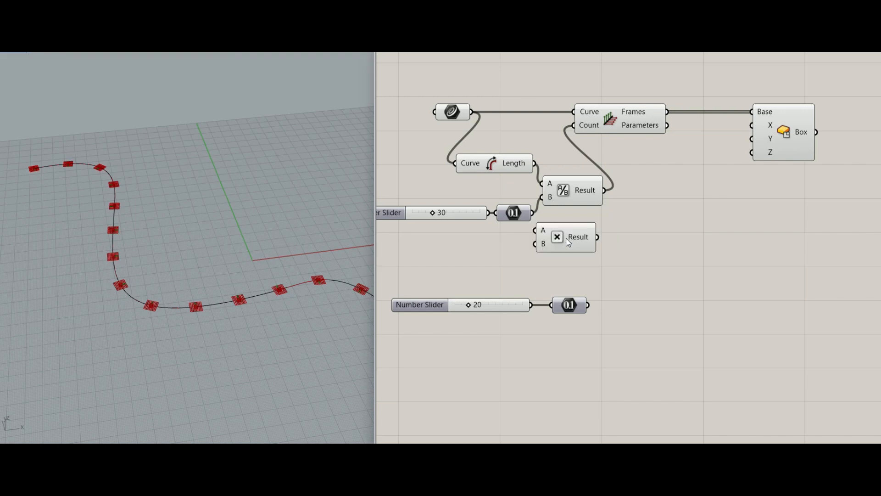
left_click_drag(568, 245, 566, 273)
Step: Create a number slider with value 3 and connect it to the A input of the Multiplication component
double_click(474, 264)
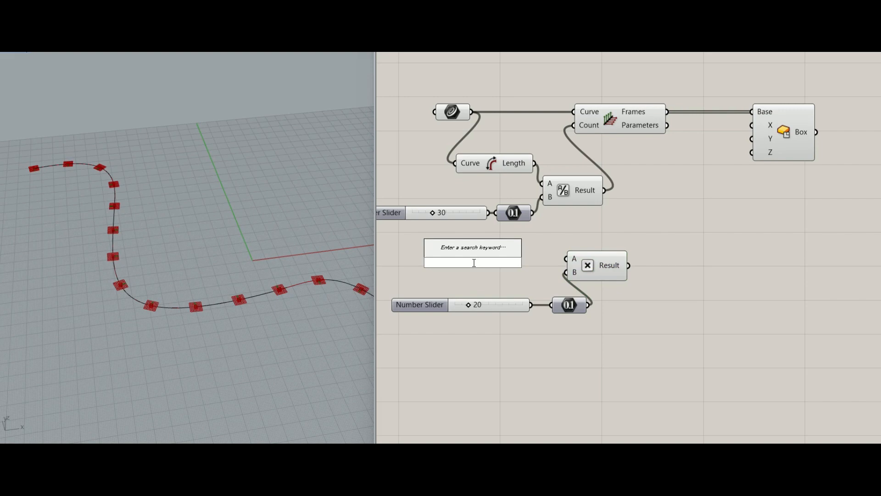
type("3")
key("Return")
left_click_drag(544, 262, 594, 266)
left_click(598, 270)
Step: Connect the Multiplication result to the Number parameter feeding the divisor and delete the slider of value 30
left_click_drag(501, 214, 583, 266)
left_click(471, 212)
key("Delete")
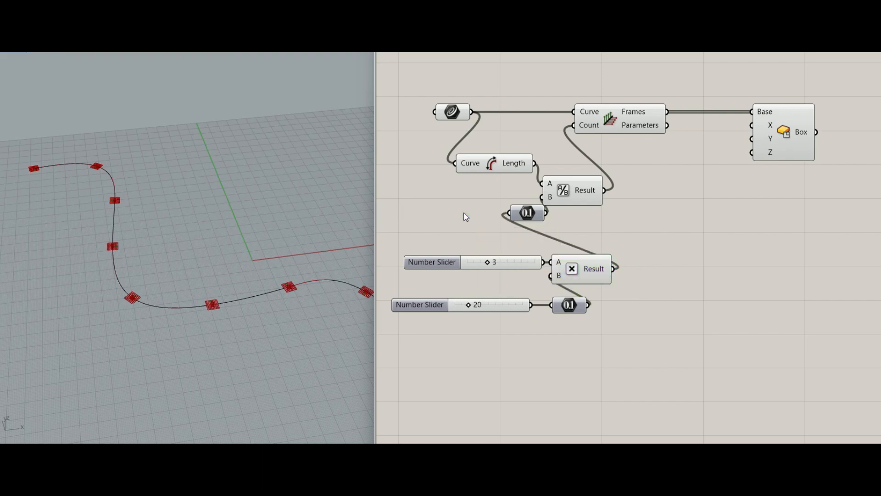
Step: Connect the lower Number parameter to the Y input of the Box component
left_click(773, 140)
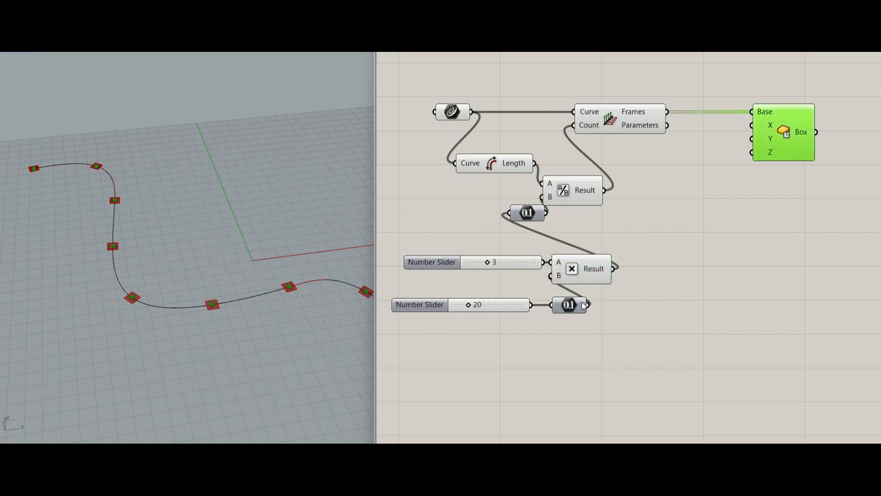
left_click_drag(587, 305, 755, 138)
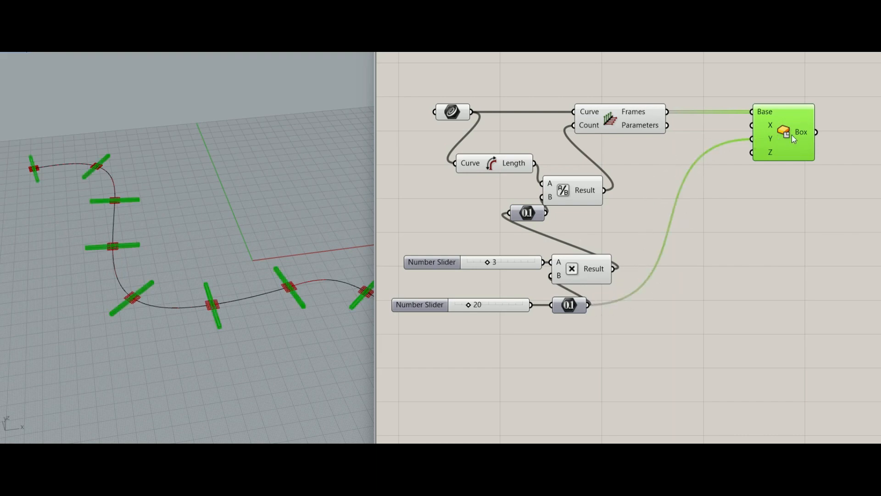
mouse_move(758, 126)
left_click_drag(569, 304, 565, 305)
Step: Add a second Division component and connect the lower Number parameter to its A input
double_click(668, 310)
type("division")
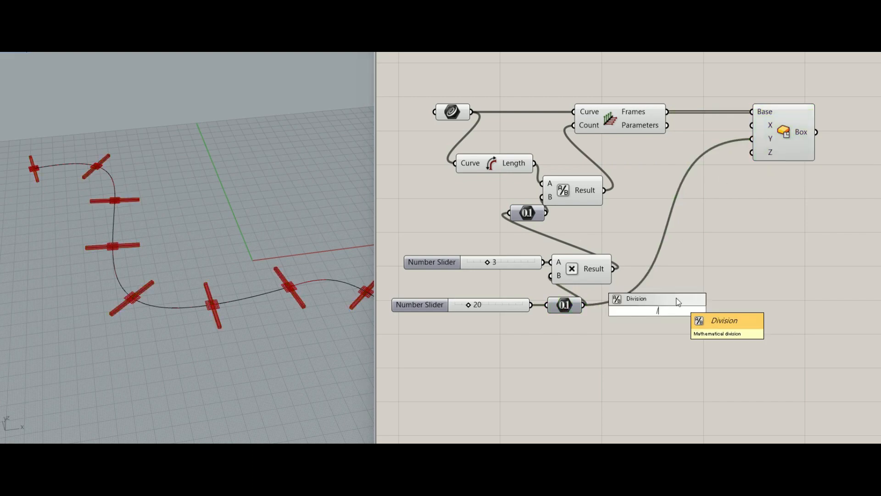
key("Return")
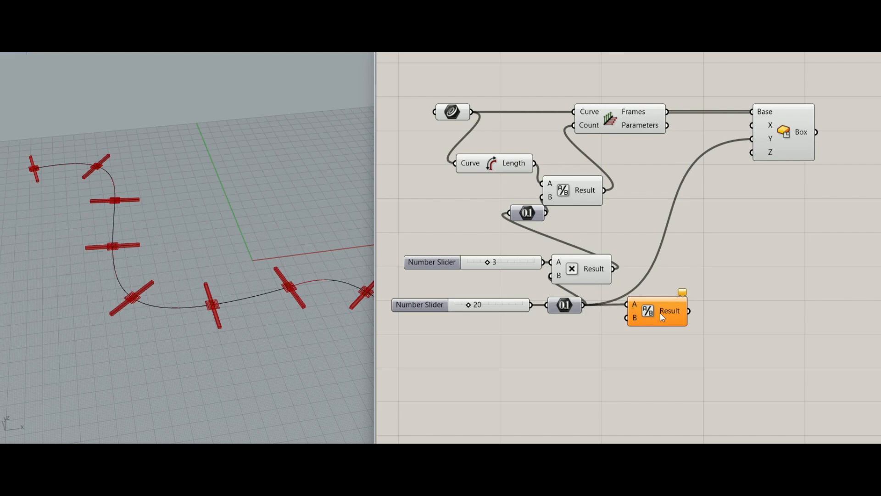
left_click_drag(660, 313, 674, 319)
Step: Feed a panel containing 2 into the B input of the new Division and connect its result to the Box's X input
double_click(621, 354)
type("panel")
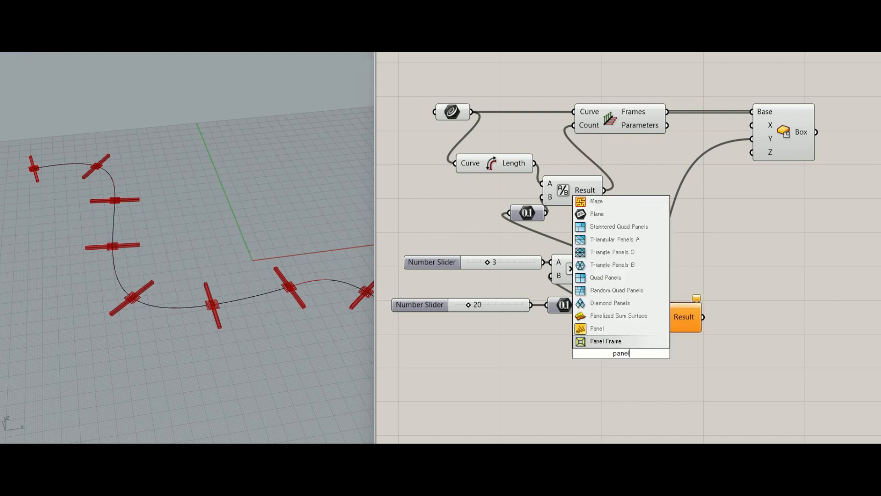
key("Return")
double_click(621, 353)
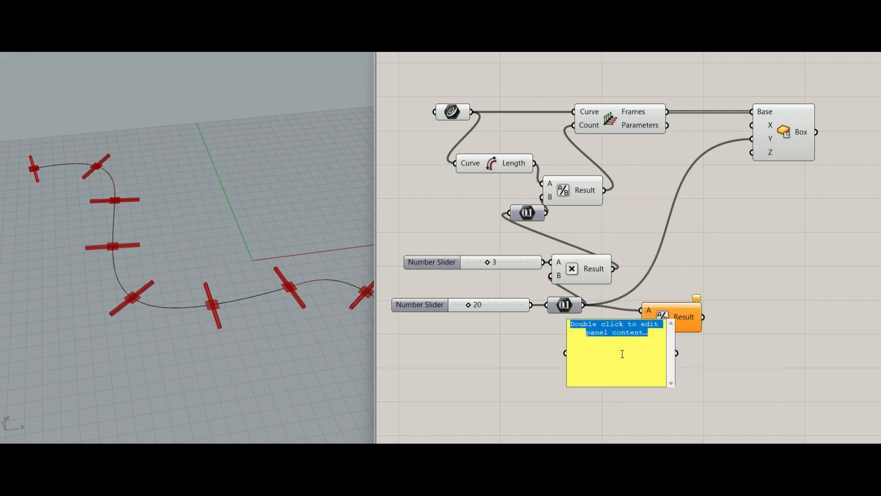
type("2")
left_click(620, 425)
left_click_drag(630, 345, 761, 130)
left_click(687, 324)
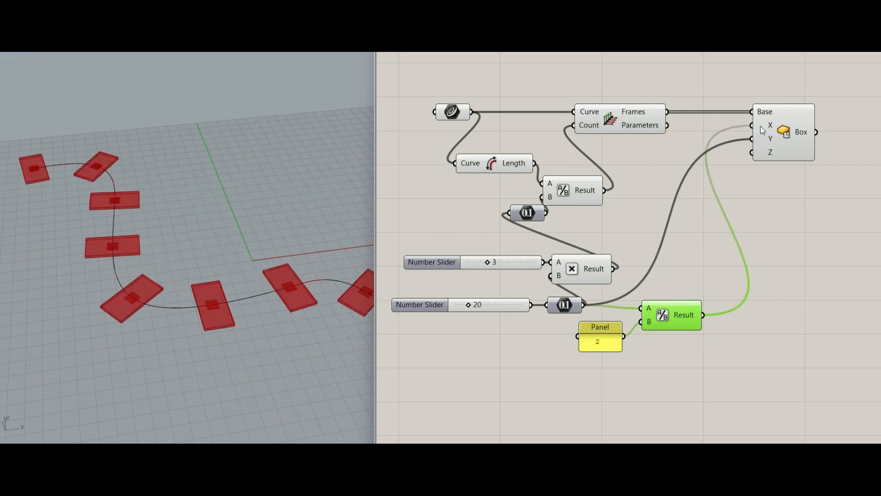
Step: Connect the Number parameter holding the multiplied spacing to the Box's Z input and check the boxes in the viewport
left_click(599, 275)
left_click(534, 217)
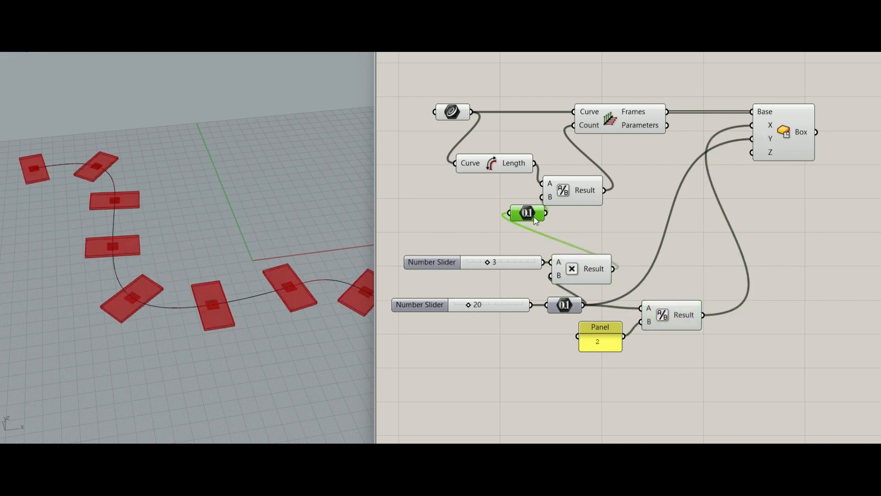
left_click_drag(534, 217, 755, 152)
scroll(242, 264, "down", 5)
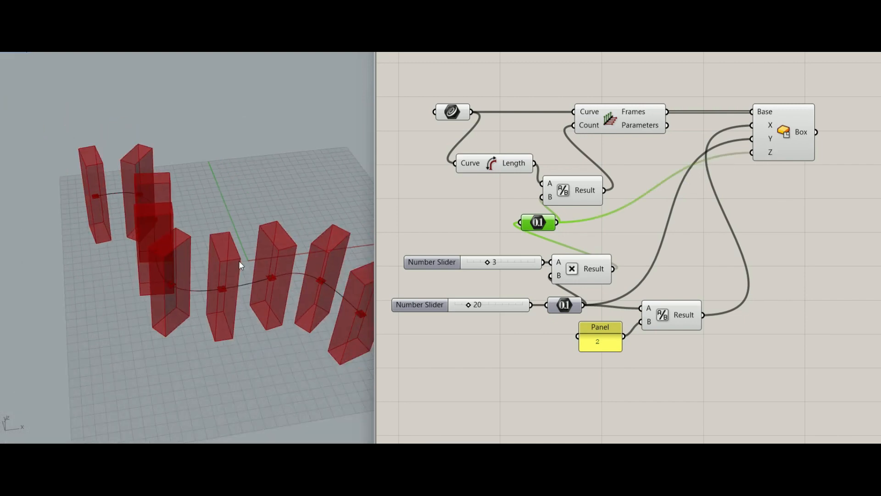
right_click_drag(240, 265, 242, 284)
Step: Shift the Box component, the slider of value 3 and the Multiplication component to tidy the layout
left_click(776, 186)
left_click_drag(799, 136, 803, 136)
left_click_drag(519, 266, 492, 265)
left_click_drag(580, 271, 557, 270)
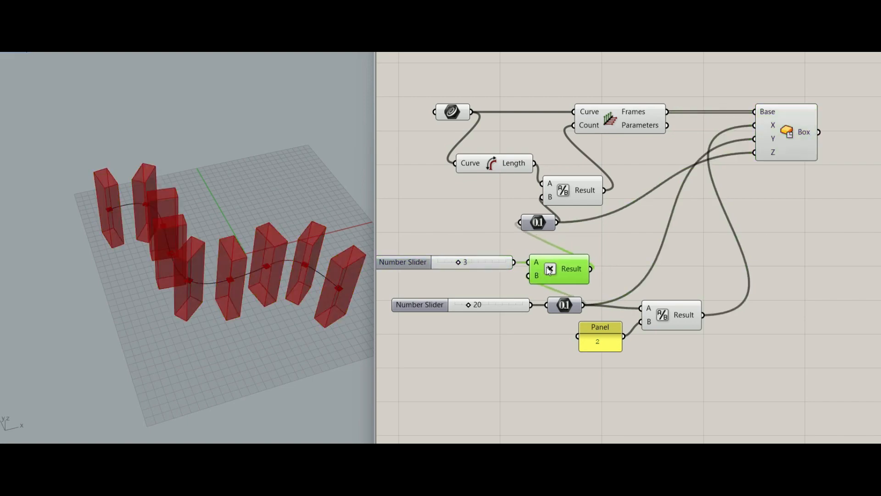
Step: Set the slider feeding the lower Number parameter to 10 and check the resized boxes along the curve
left_click_drag(469, 305, 462, 307)
left_click(437, 308)
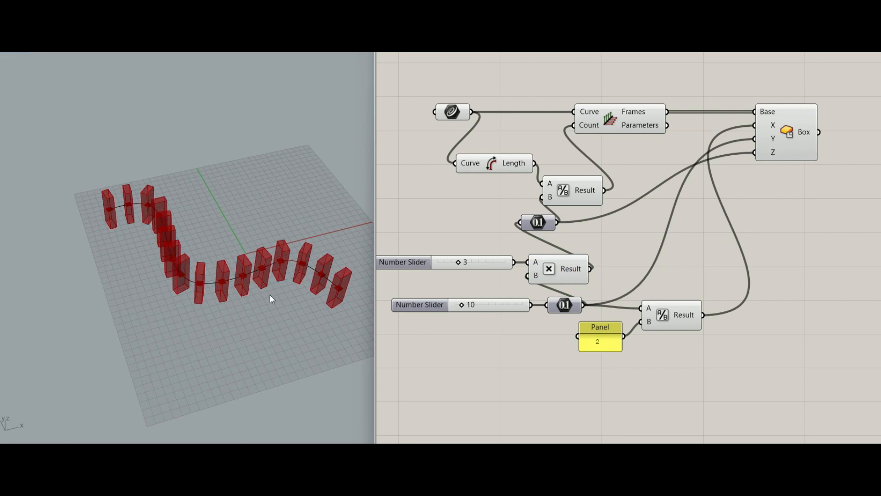
right_click_drag(270, 295, 270, 281)
scroll(280, 285, "down", 4)
scroll(283, 285, "up", 5)
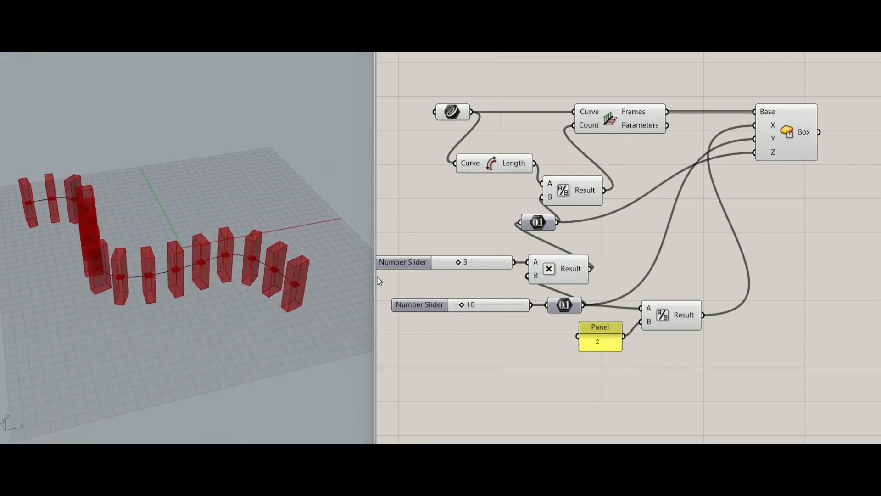
Step: Rearrange the Multiplication component, its input sliders and the lower Number parameter to straighten the wires between them
right_click_drag(692, 279, 638, 289)
left_click(489, 276)
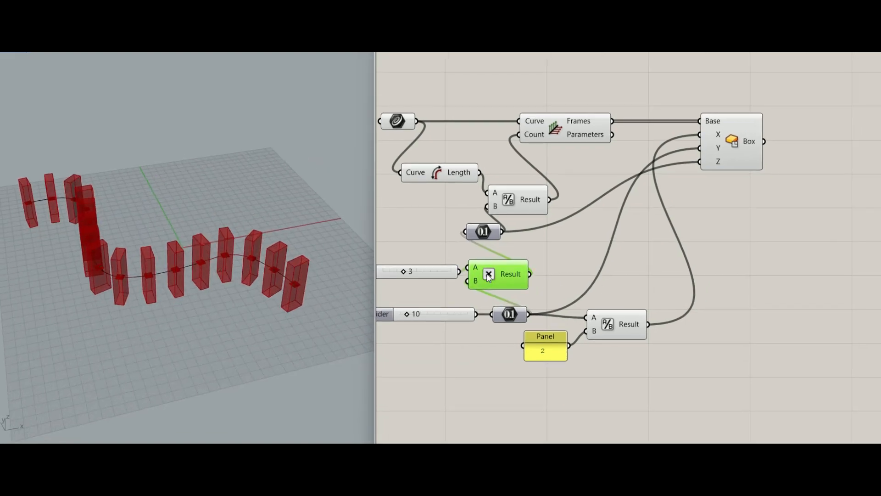
right_click_drag(497, 271, 580, 278)
left_click(445, 266)
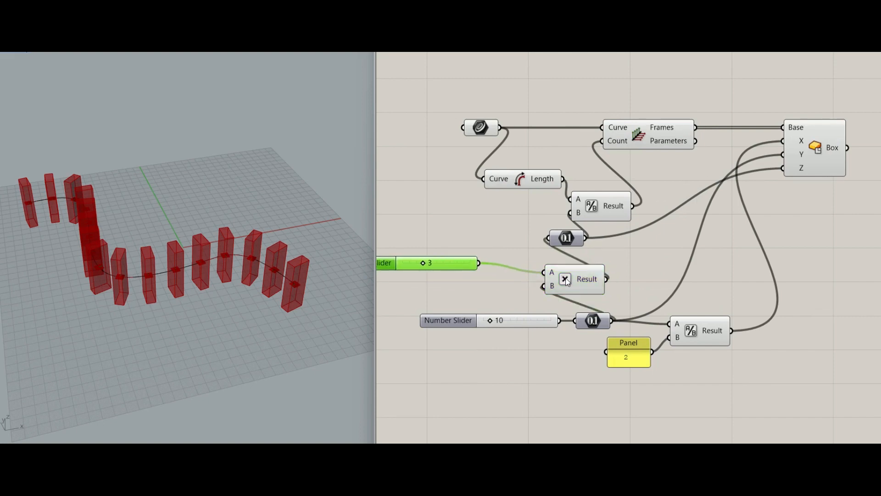
left_click_drag(568, 282, 515, 272)
left_click_drag(605, 314, 472, 317)
left_click(672, 288)
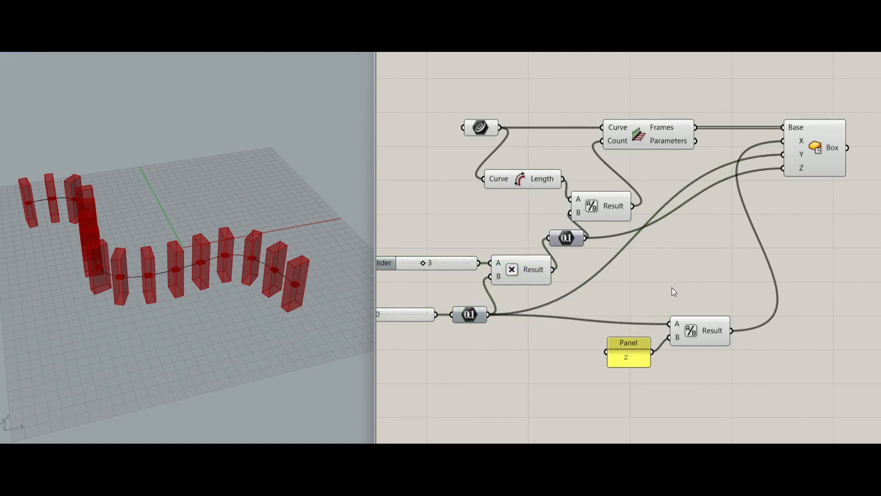
Step: Add a Move component beside the Box component and connect the Box output to its Geometry input
scroll(660, 280, "down", 2)
right_click_drag(659, 279, 594, 274)
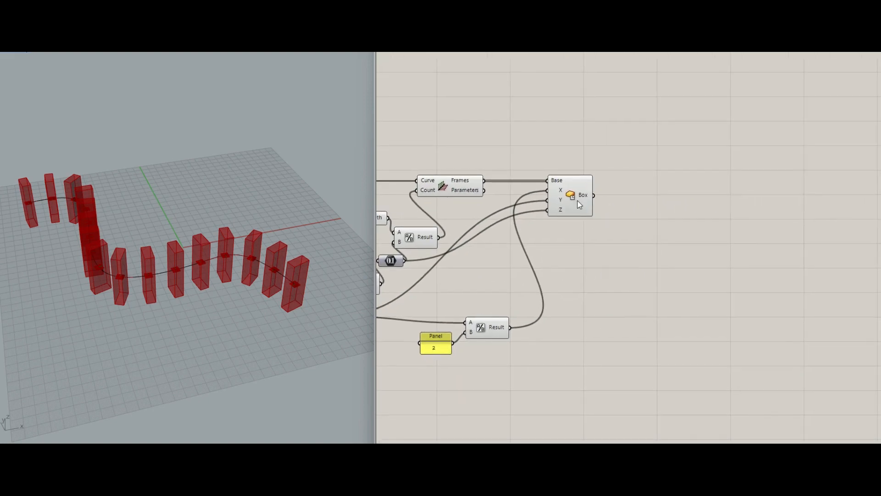
right_click_drag(577, 200, 503, 241)
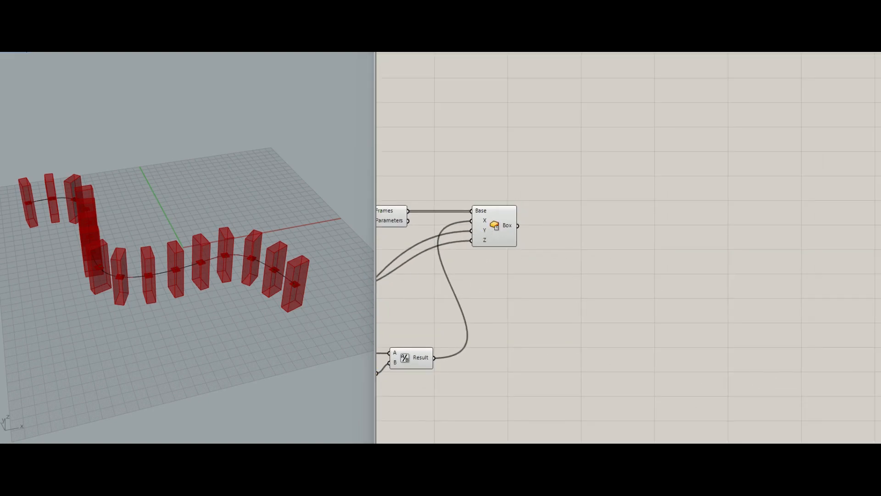
double_click(587, 230)
type("move")
key("Return")
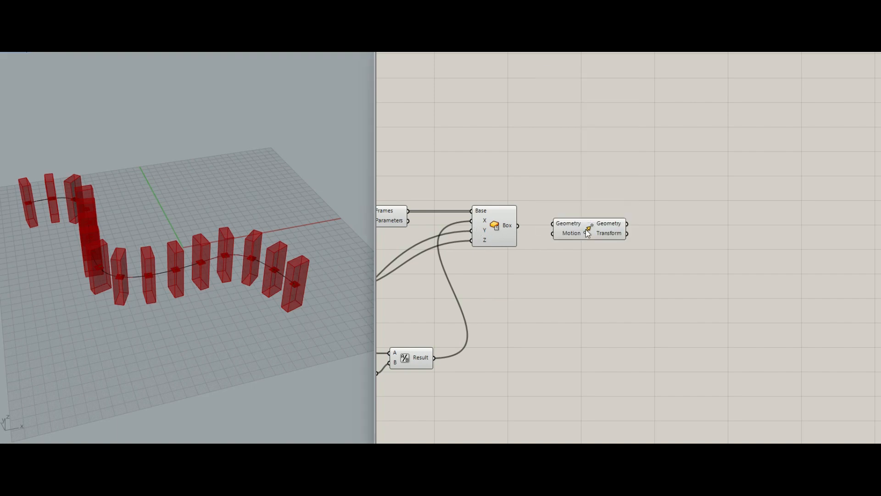
left_click_drag(521, 228, 582, 233)
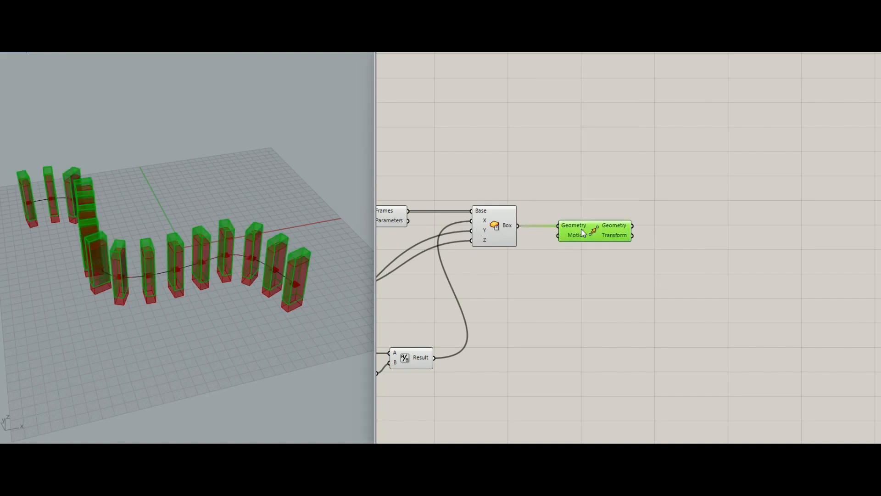
Step: Add a Unit Z component below the Move component and connect its vector to the Motion input
double_click(564, 265)
type("unit z")
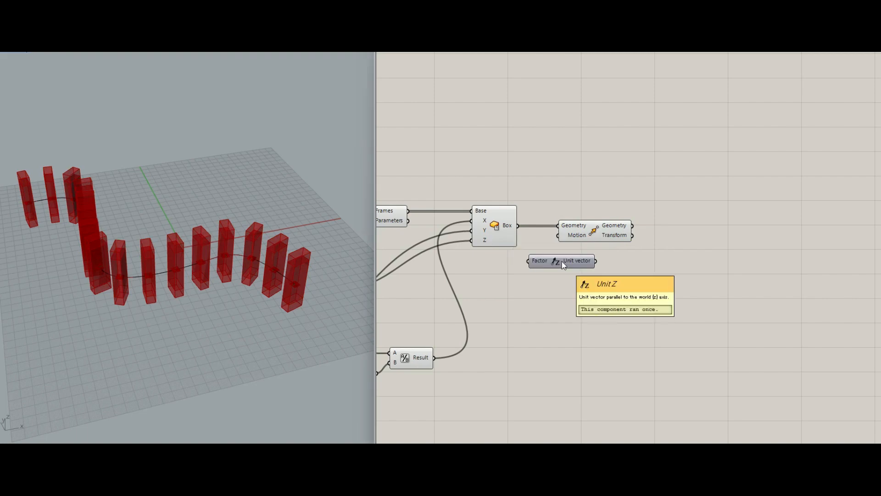
key("Return")
left_click_drag(557, 235, 603, 273)
Step: Add a Division component feeding Unit Z's Factor, and connect the Number parameter holding the multiplied spacing to its A input
double_click(531, 308)
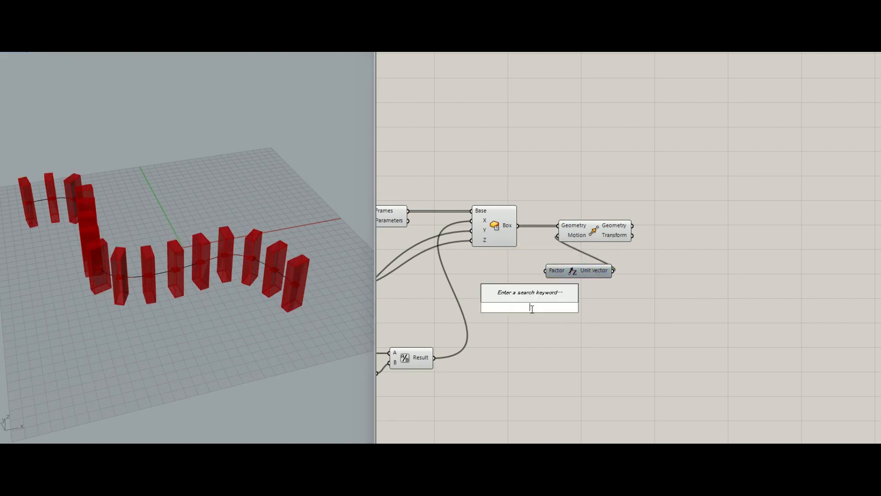
type("/")
key("Return")
left_click_drag(530, 308, 548, 297)
right_click_drag(498, 293, 660, 245)
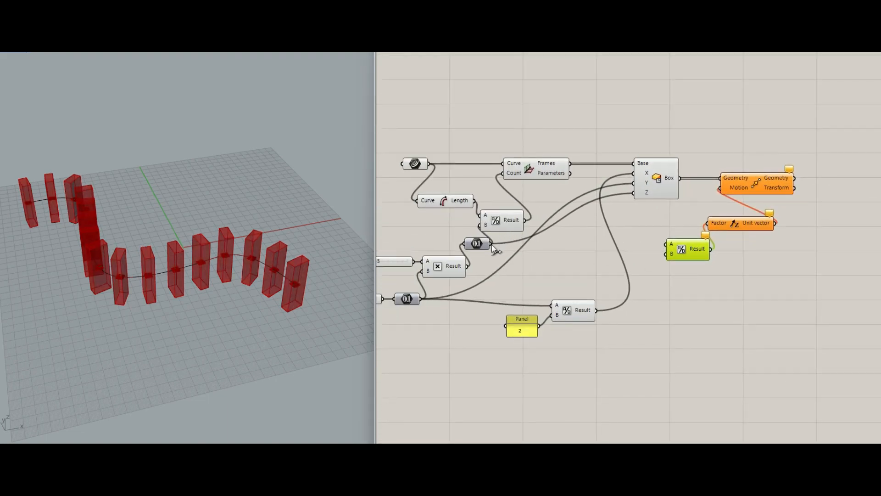
left_click_drag(491, 244, 667, 244)
Step: Duplicate the panel of value 2 and connect the copy to the new Division component's B input
left_click(522, 330)
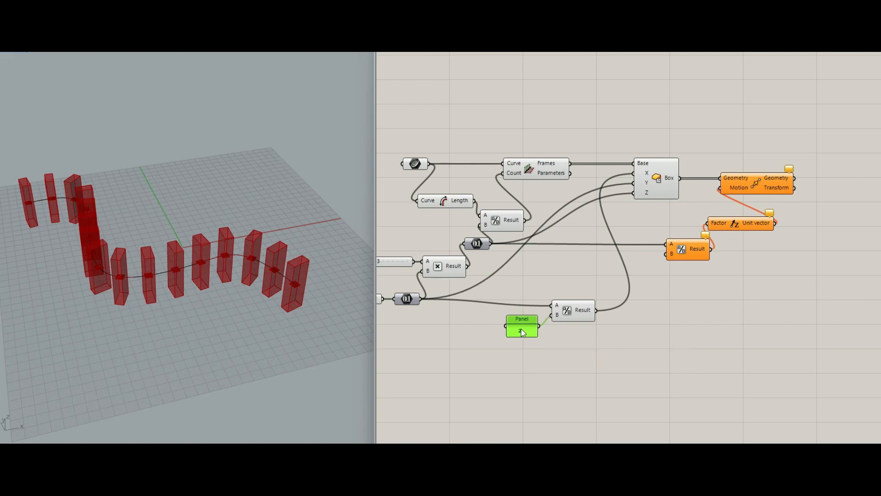
key("ctrl+c")
key("ctrl+v")
left_click_drag(645, 271, 666, 254)
left_click(723, 267)
right_click_drag(698, 263, 673, 276)
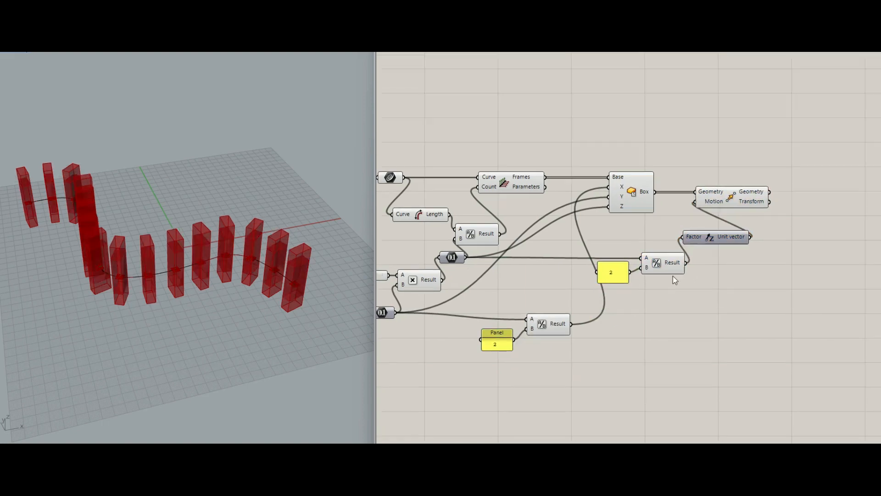
Step: Turn off the preview of all components upstream of Move so that only the moved boxes are displayed
left_click(734, 197)
right_click_drag(734, 197, 776, 178)
scroll(591, 175, "down", 3)
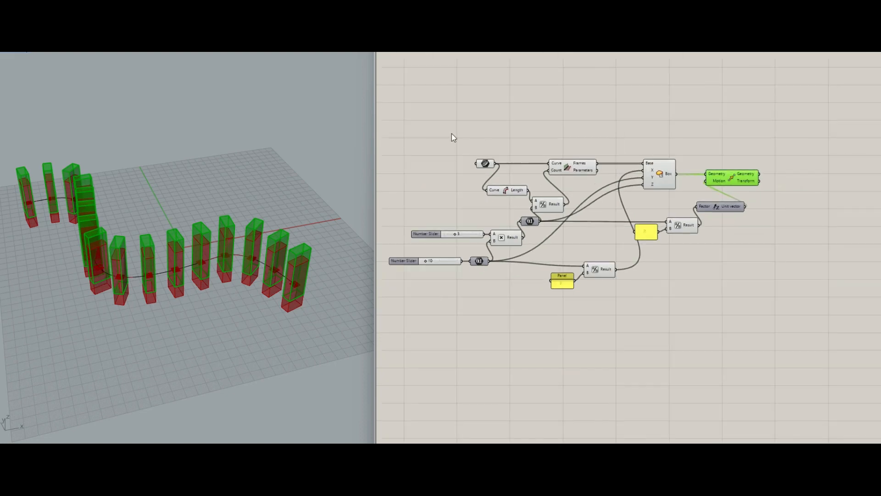
left_click_drag(412, 120, 701, 314)
middle_click(681, 225)
left_click(709, 196)
left_click(776, 192)
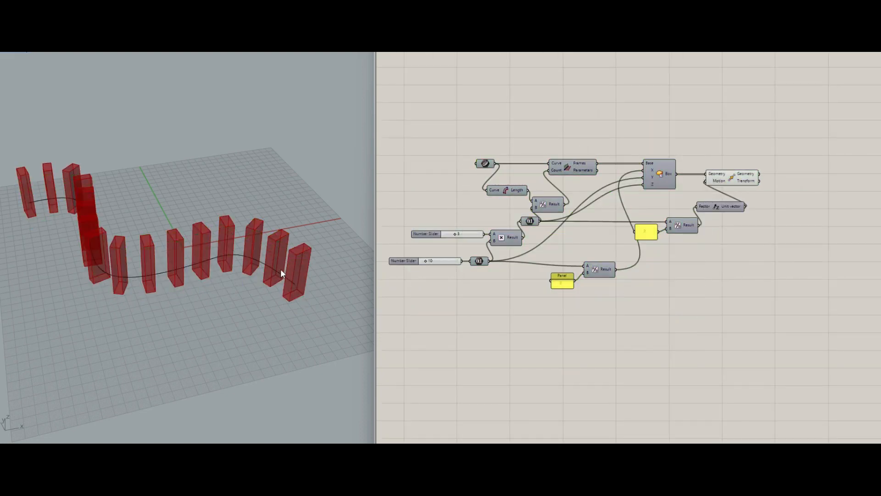
Step: Examine from a low side view how the moved boxes sit vertically relative to the curve
right_click_drag(280, 269, 334, 216)
scroll(169, 262, "up", 8)
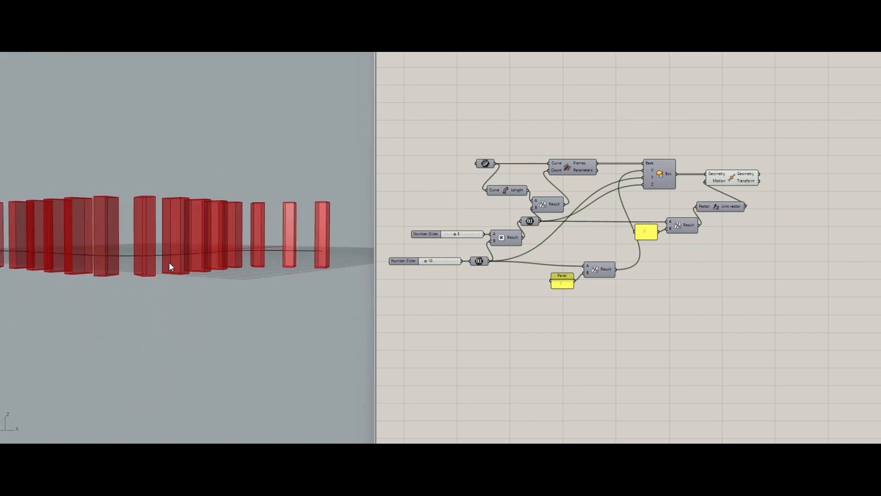
mouse_move(169, 261)
right_mouse_down()
mouse_move(181, 258)
mouse_move(161, 275)
right_mouse_up()
scroll(162, 275, "down", 4)
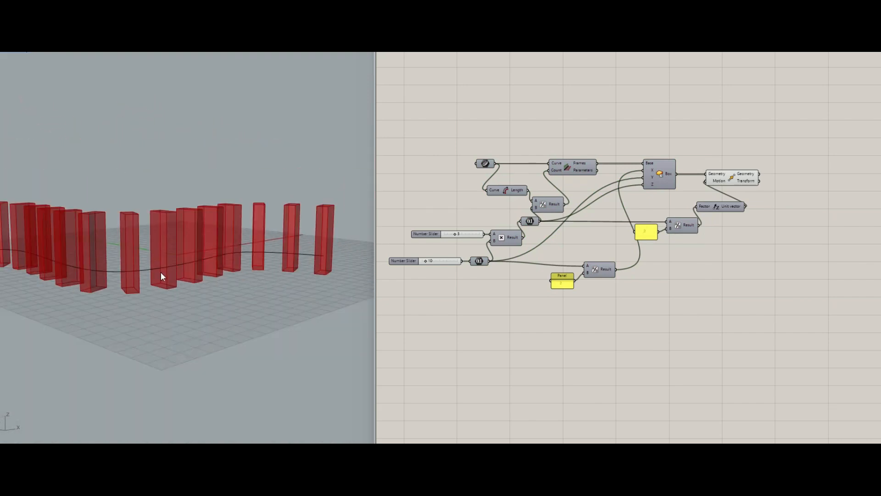
right_click_drag(290, 256, 283, 248)
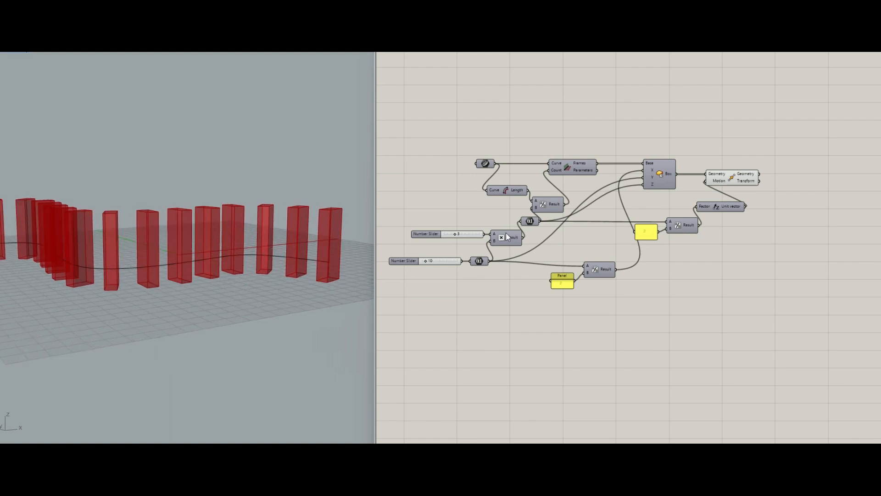
scroll(643, 191, "up", 2)
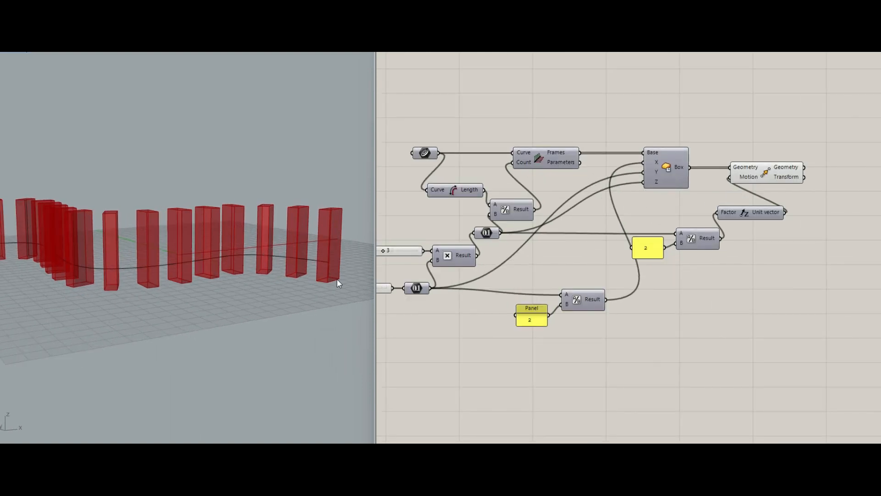
mouse_move(337, 279)
right_mouse_down()
mouse_move(339, 262)
mouse_move(332, 277)
right_mouse_up()
scroll(337, 277, "up", 4)
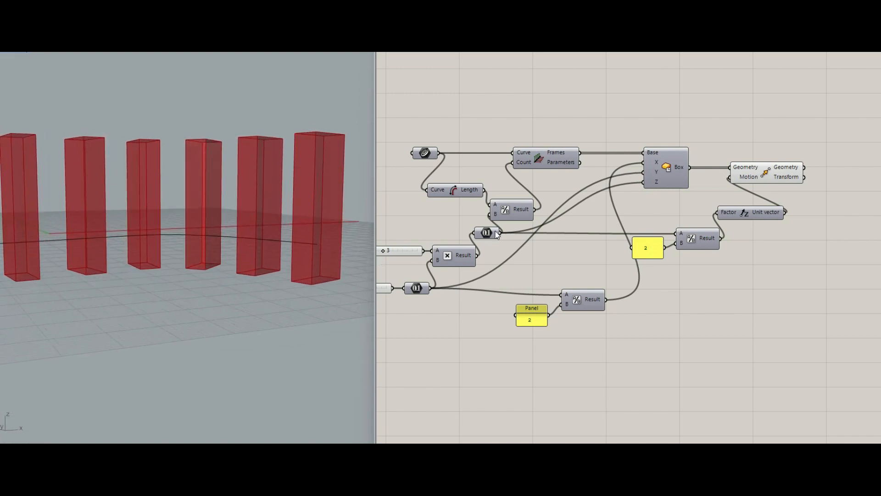
Step: Connect the Number parameter holding the multiplied spacing directly to Unit Z's Factor input
left_click_drag(499, 233, 718, 212)
mouse_move(321, 250)
right_mouse_down()
mouse_move(315, 256)
mouse_move(332, 260)
right_mouse_up()
right_click_drag(665, 235, 645, 245)
Step: Delete the unused Division component with its panel of value 2, and shift Unit Z into the freed space
left_click_drag(726, 242, 637, 263)
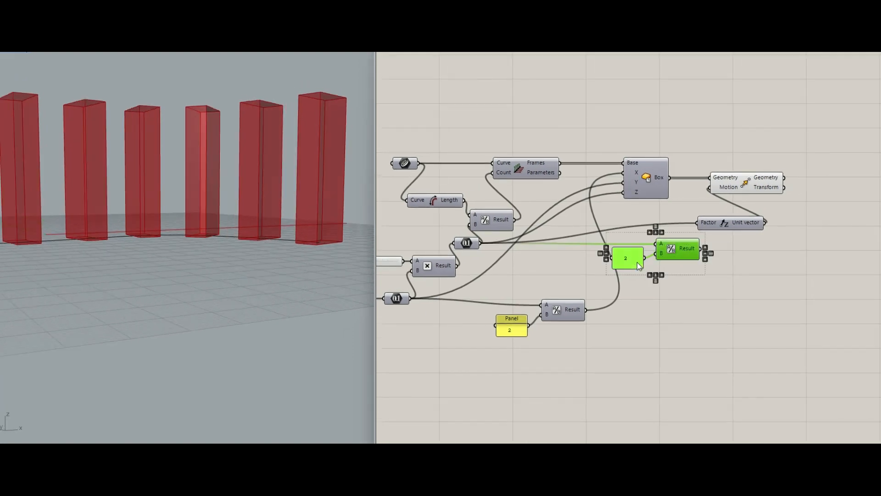
key("Delete")
left_click_drag(730, 225, 673, 242)
Step: Examine the raised boxes along the curve from several angles and check the Move and Unit Z components driving them
left_click(752, 183)
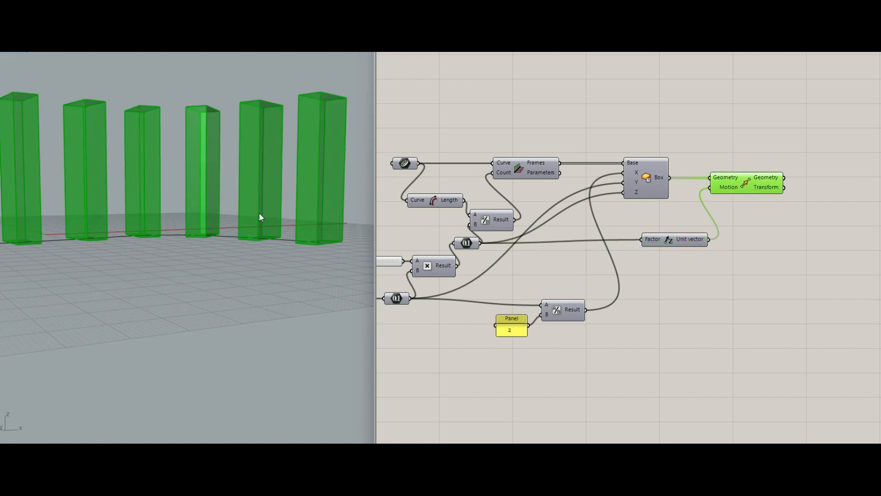
right_click_drag(260, 217, 173, 247)
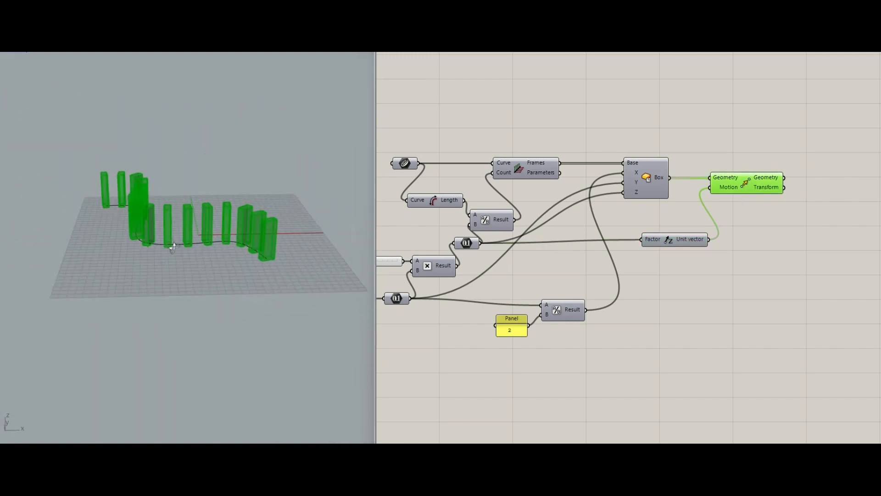
scroll(290, 248, "up", 9)
left_click(772, 227)
right_click_drag(769, 229, 592, 284)
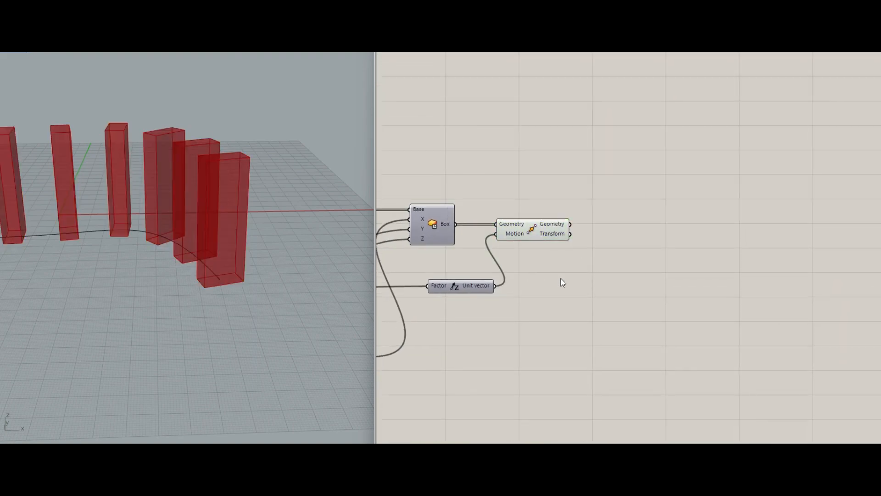
left_click(545, 231)
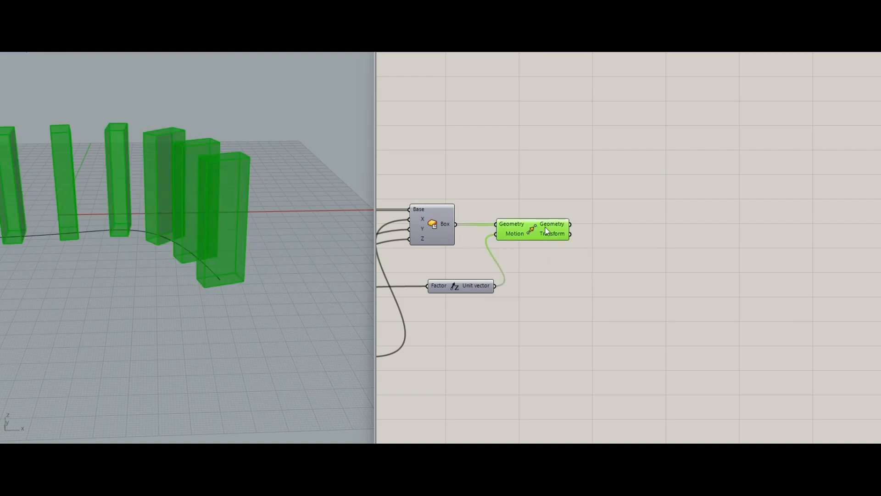
left_click(477, 286)
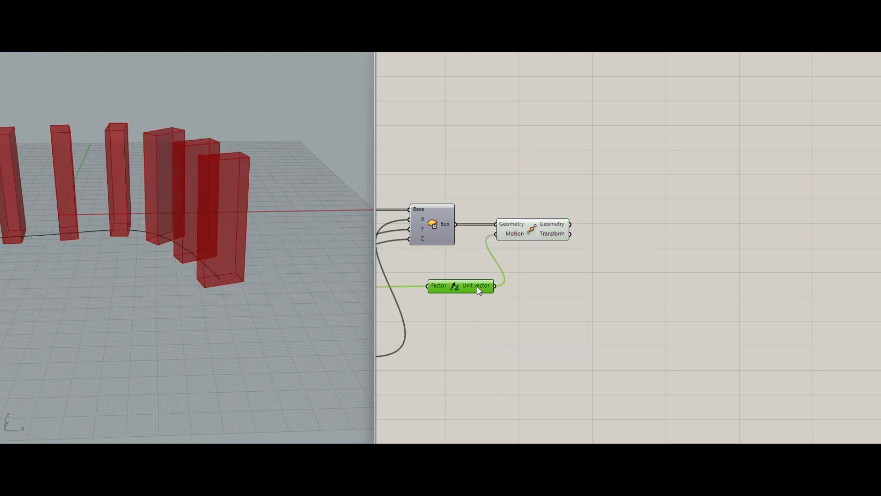
scroll(191, 252, "down", 8)
scroll(191, 252, "up", 4)
right_click_drag(191, 252, 187, 250)
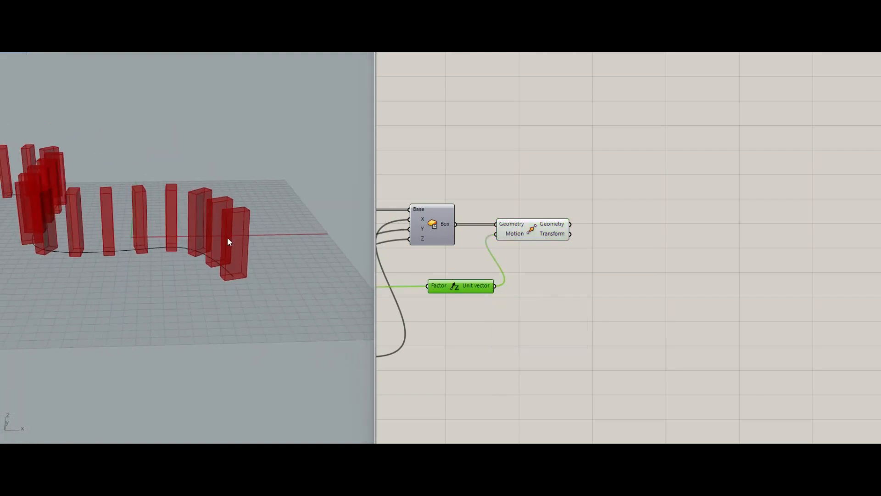
scroll(234, 240, "down", 6)
mouse_move(240, 237)
right_mouse_down()
mouse_move(254, 227)
mouse_move(269, 260)
mouse_move(266, 250)
mouse_move(230, 252)
mouse_move(243, 250)
right_mouse_up()
scroll(227, 261, "up", 5)
Step: Add a List Item component and connect the Move component's Geometry output to its List input
double_click(591, 185)
type("list")
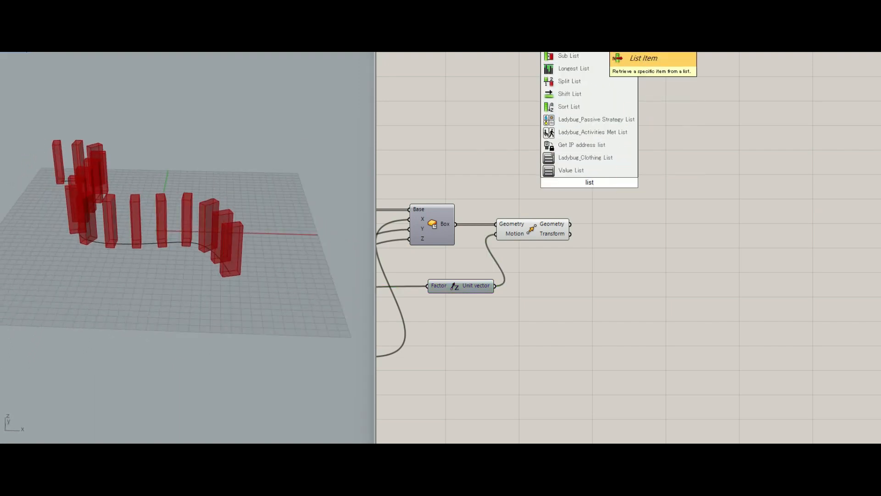
left_click(591, 43)
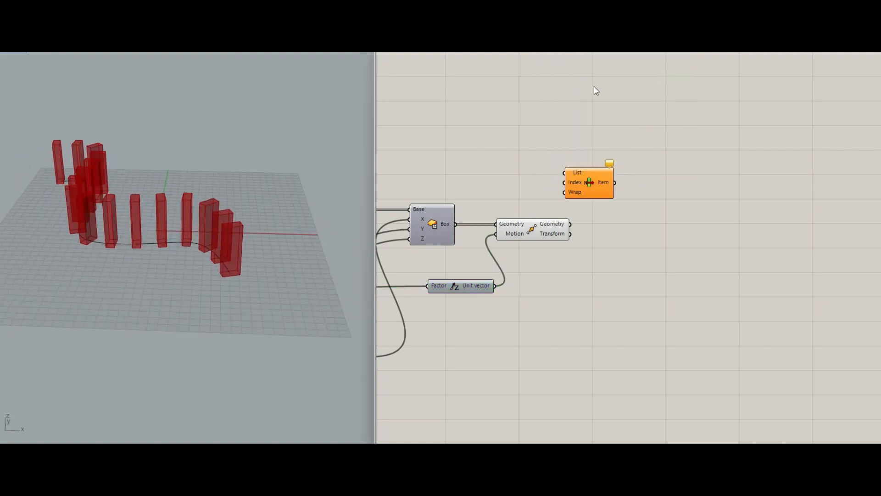
scroll(615, 183, "up", 3)
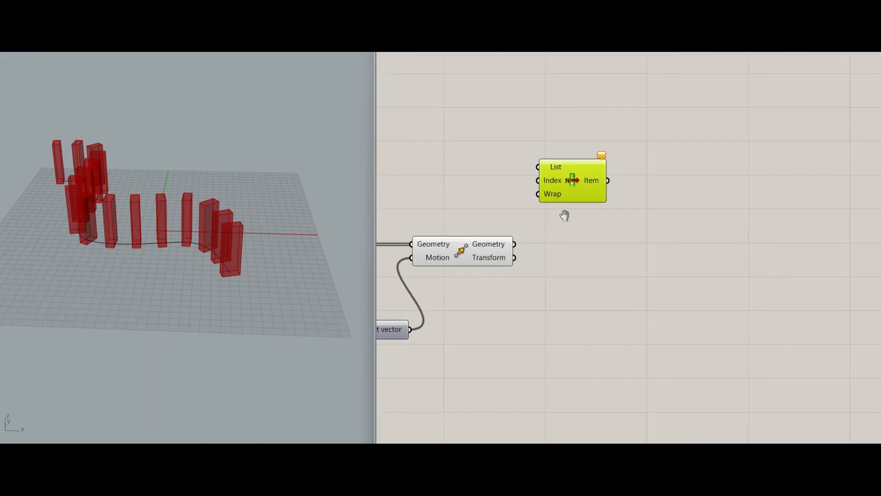
left_click_drag(515, 244, 550, 174)
right_click_drag(597, 146, 585, 205)
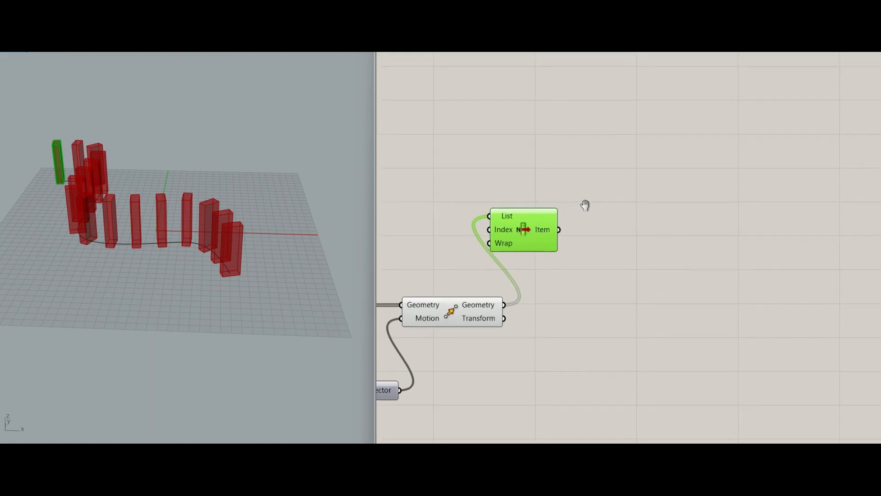
Step: Add a Deconstruct Brep component fed by the List Item output and check the extracted box in the viewport
double_click(593, 142)
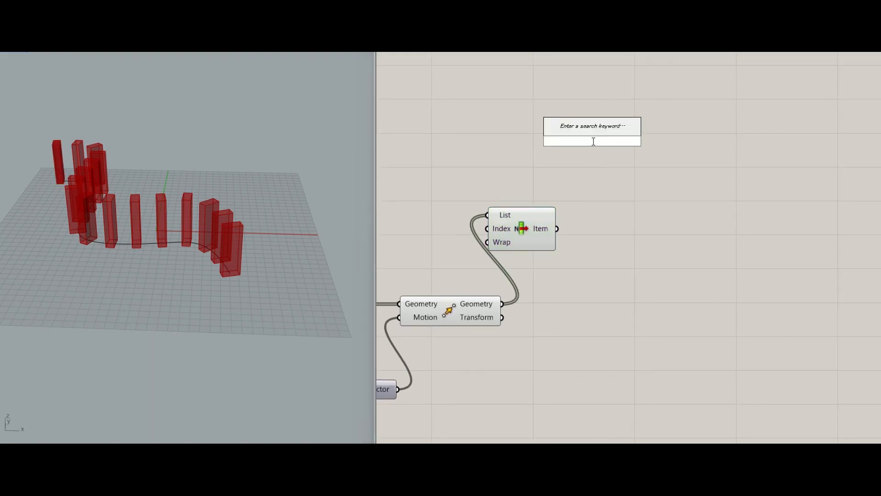
type("decon")
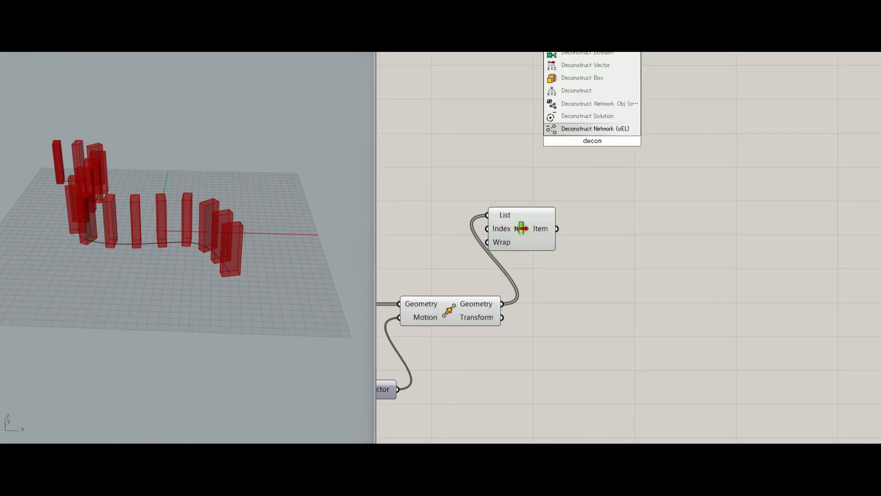
left_click(582, 39)
left_click_drag(584, 124, 610, 138)
left_click_drag(564, 174, 604, 153)
right_click_drag(117, 164, 316, 183)
right_click_drag(640, 178, 603, 189)
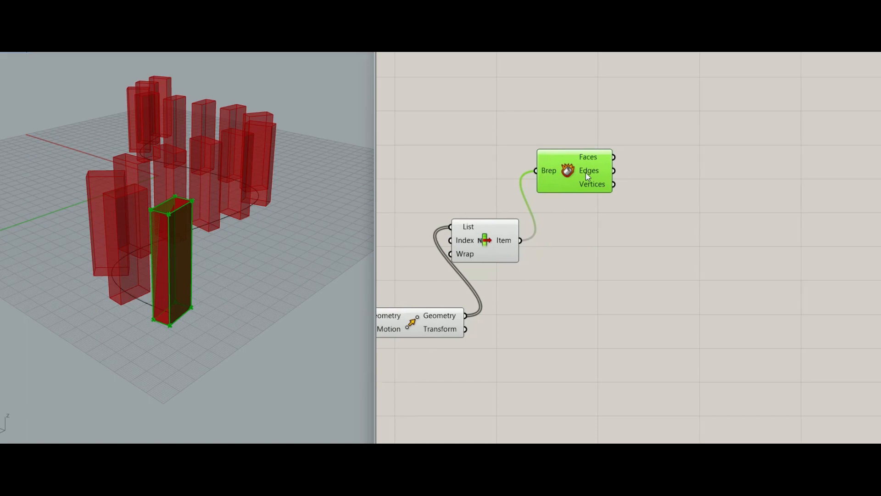
left_click_drag(586, 173, 584, 178)
left_click(643, 203)
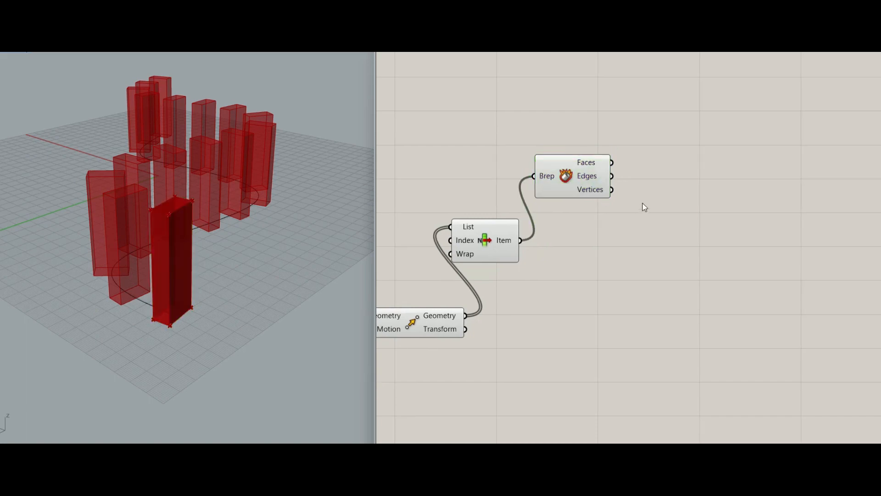
Step: Add an Area component below Deconstruct Brep and connect the List Item output to its Geometry input
left_click(489, 242)
left_click(588, 287)
double_click(588, 287)
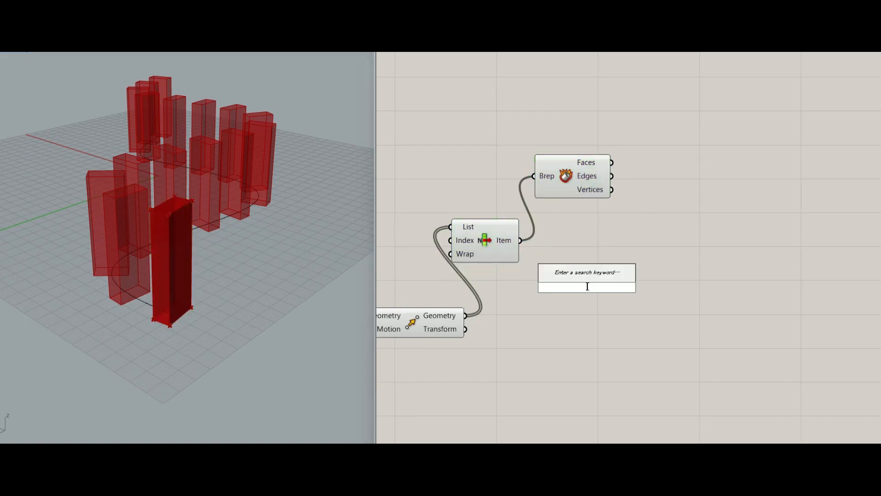
type("are")
key("Return")
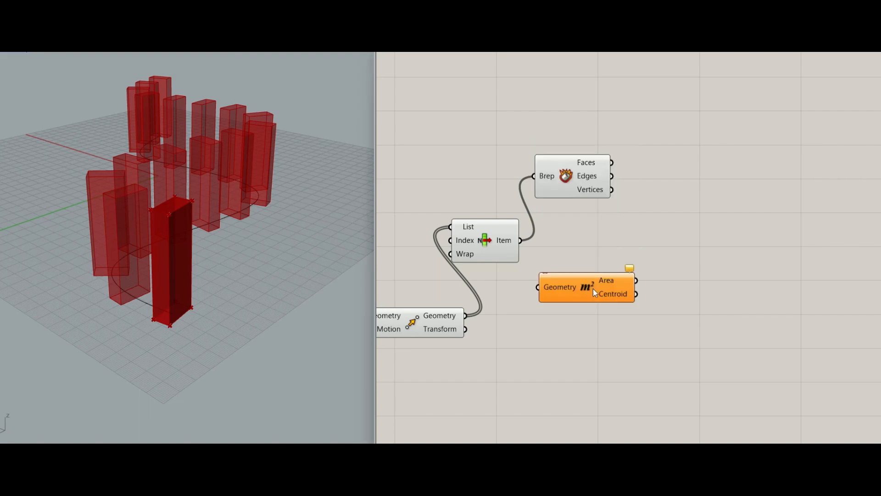
left_click_drag(520, 240, 590, 269)
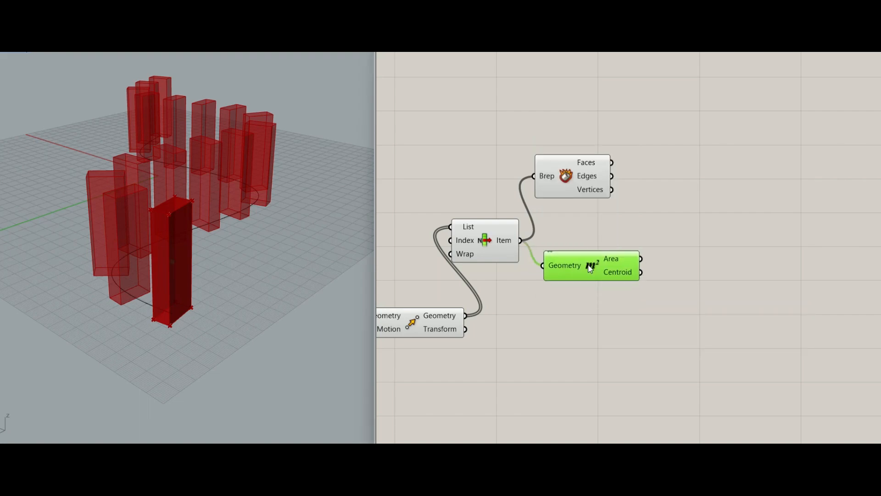
right_click_drag(671, 234, 628, 235)
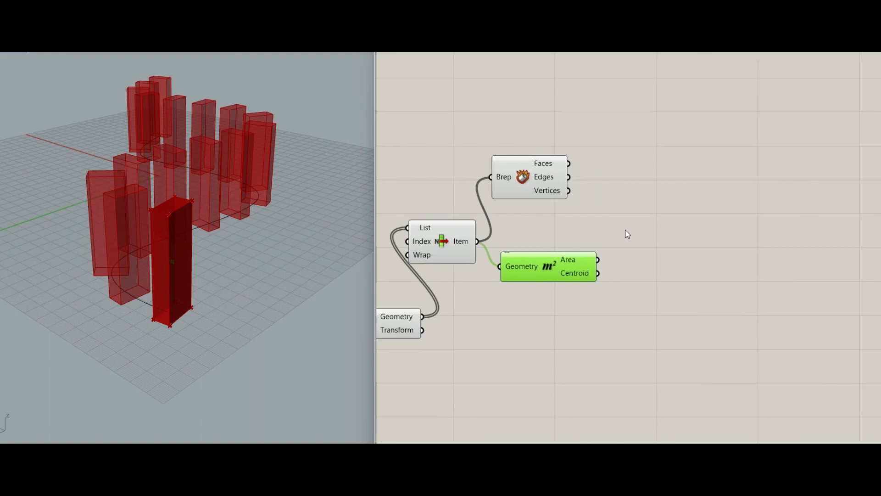
Step: Add a second List Item component and connect Deconstruct Brep's Edges output to its List input
double_click(653, 184)
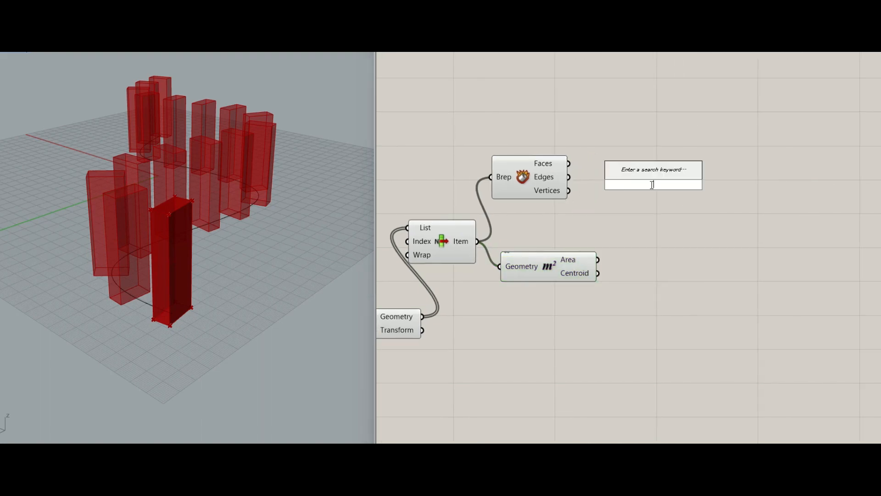
type("list")
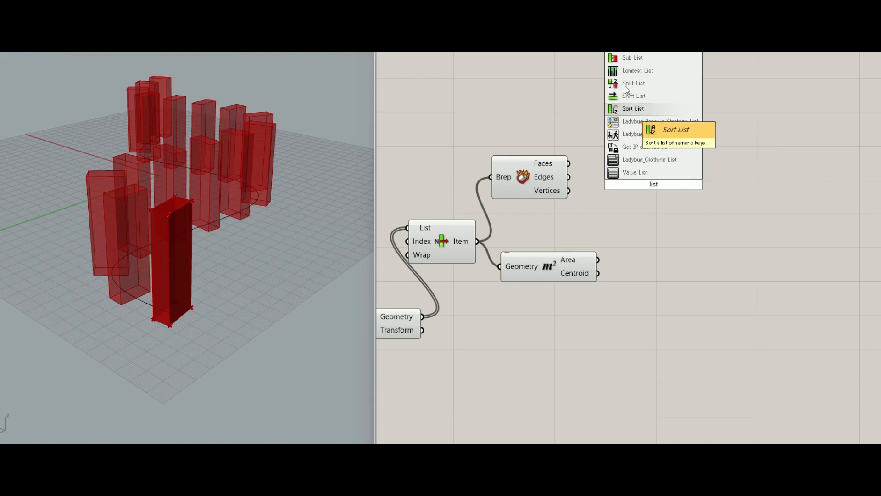
left_click(630, 60)
left_click_drag(649, 180, 639, 165)
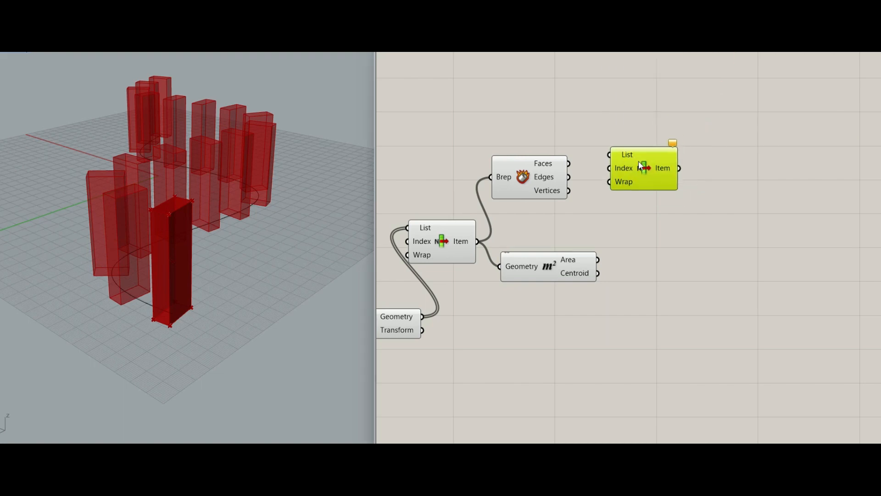
left_click(549, 180)
left_click_drag(569, 176, 656, 199)
Step: Add a number slider with value 3 and connect it to the Index input of the edge List Item
left_click(569, 210)
double_click(570, 209)
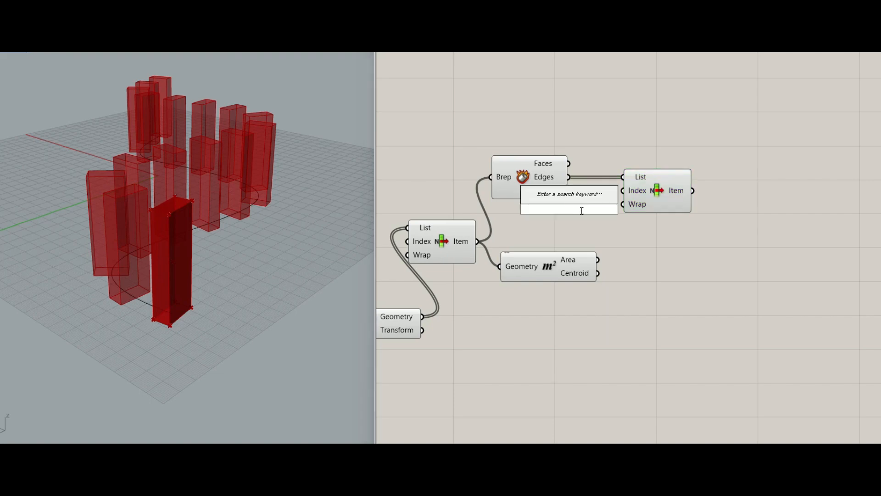
type("3")
key("Return")
left_click_drag(579, 218, 577, 218)
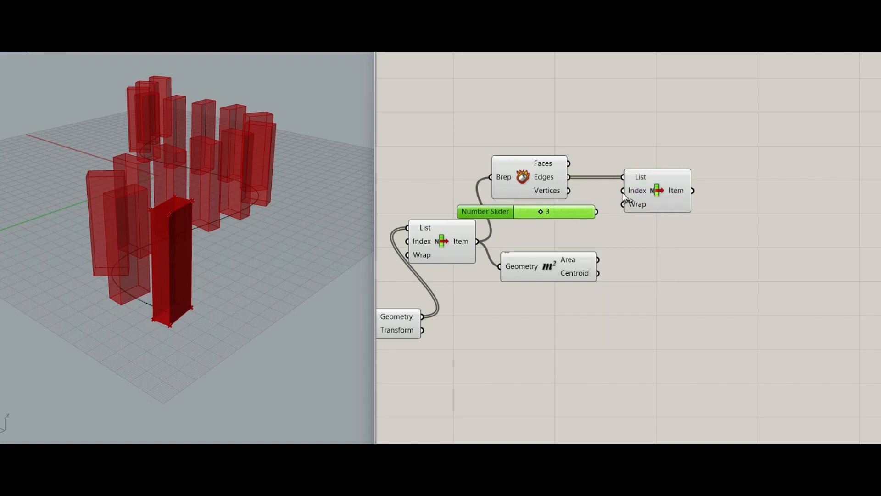
left_click(643, 205)
Step: Set the edge index slider to 5 while checking the chosen edge on the first box
right_click_drag(229, 271, 270, 271)
scroll(220, 297, "up", 4)
right_click_drag(220, 297, 252, 317)
scroll(246, 302, "up", 3)
right_click_drag(561, 233, 576, 222)
right_click_drag(259, 271, 261, 257)
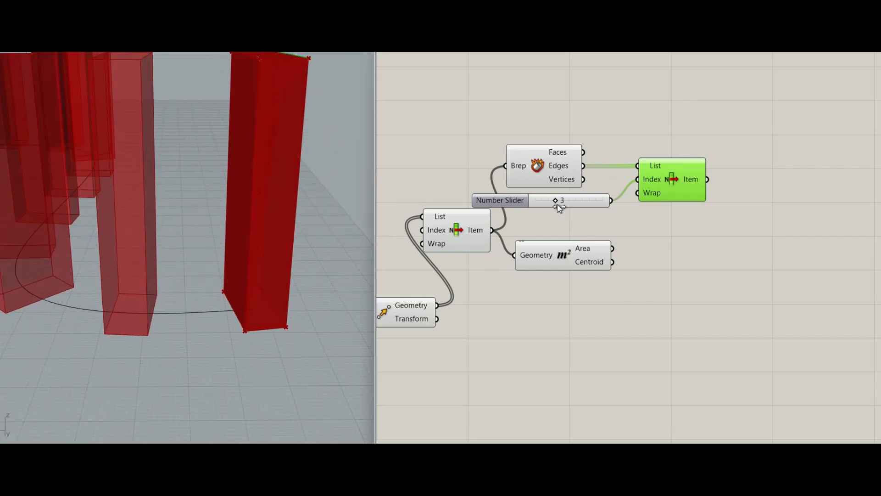
left_click_drag(557, 205, 563, 205)
right_click_drag(312, 239, 276, 233)
scroll(580, 206, "down", 1)
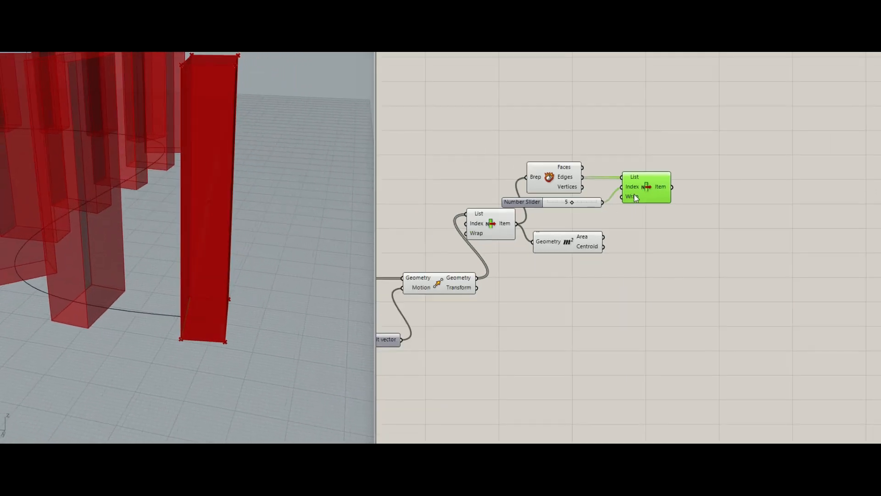
Step: Add a Rotate 3D component beside the edge List Item and set its Angle input to degrees
scroll(639, 195, "up", 1)
left_click_drag(653, 191, 648, 191)
double_click(715, 223)
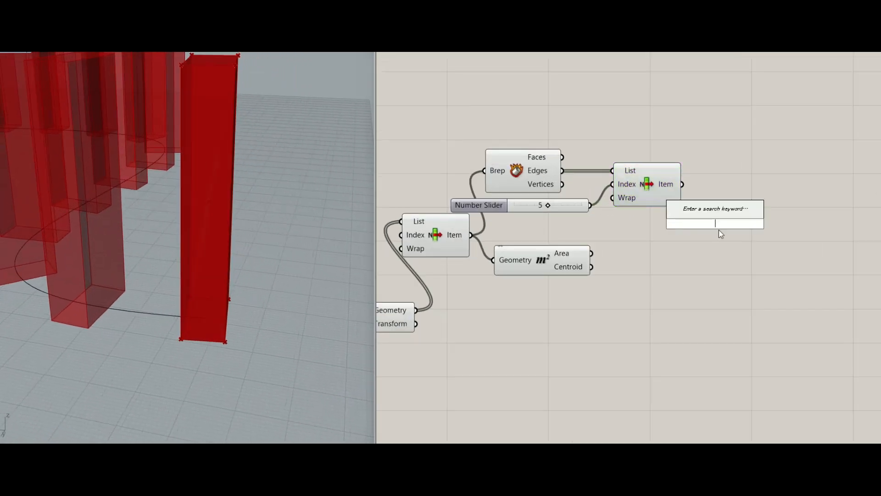
type("rot")
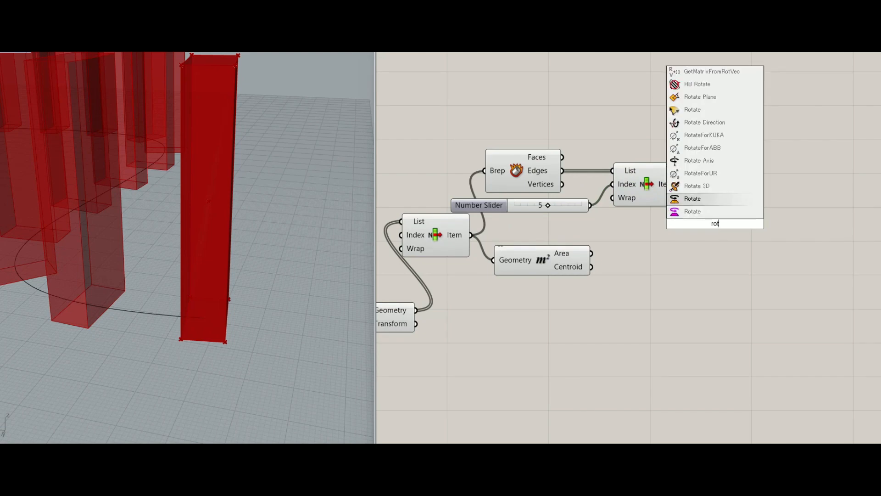
key("Up")
key("Return")
scroll(719, 229, "up", 1)
left_click_drag(719, 229, 766, 230)
right_click_drag(694, 229, 643, 191)
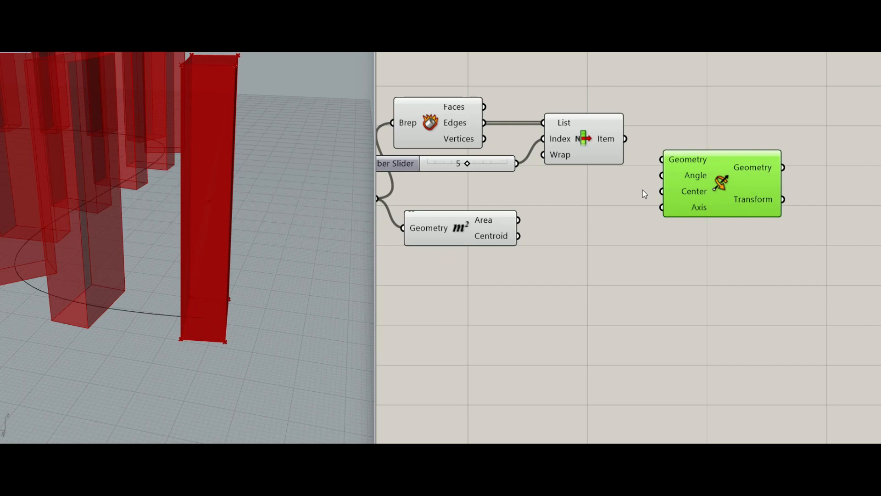
right_click(681, 183)
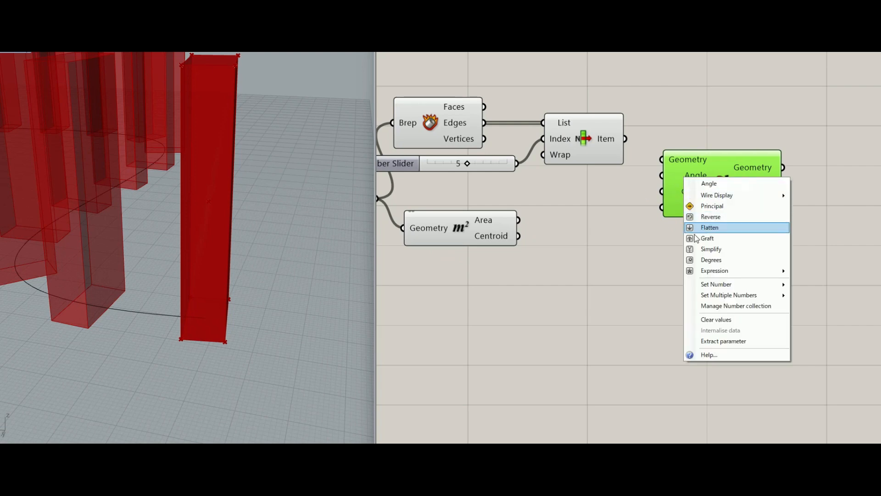
left_click(708, 258)
Step: Add a Negative component and connect its Result output to the Rotate 3D component's Angle input
double_click(593, 187)
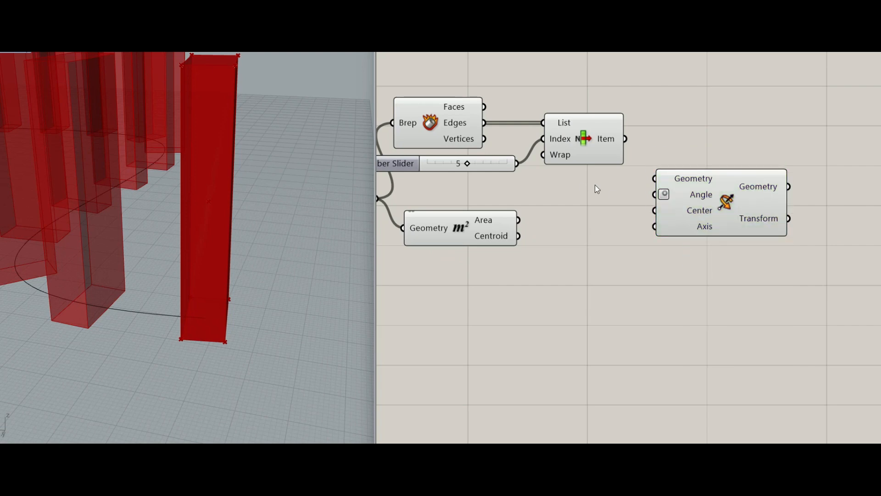
type("negative")
key("Return")
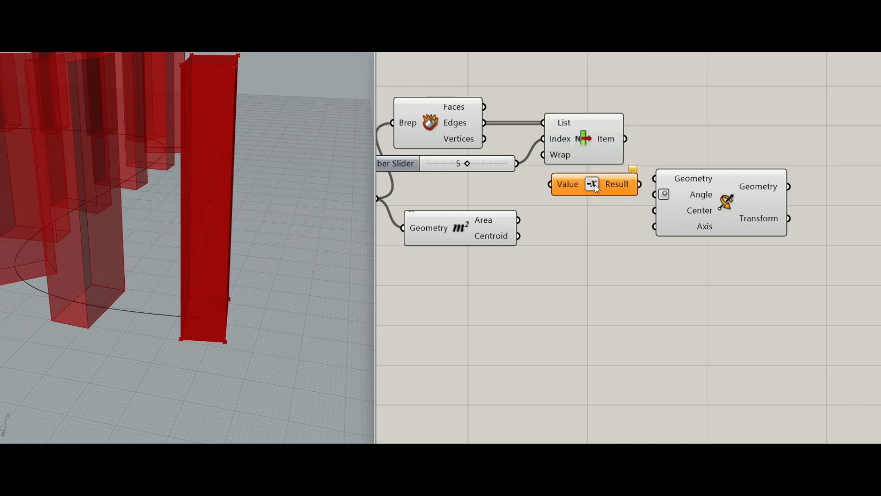
left_click_drag(636, 187, 635, 187)
left_click_drag(617, 184, 619, 195)
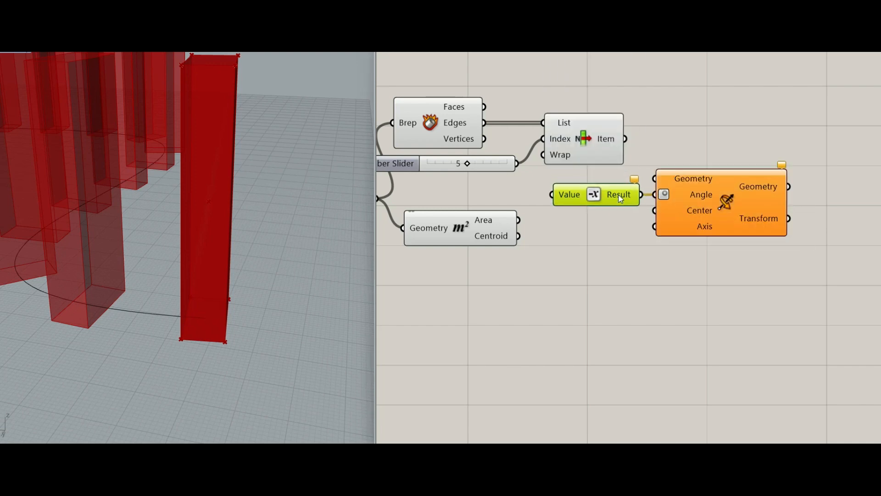
Step: Add a number slider with value 20 and connect it to the Negative component's Value input
double_click(477, 189)
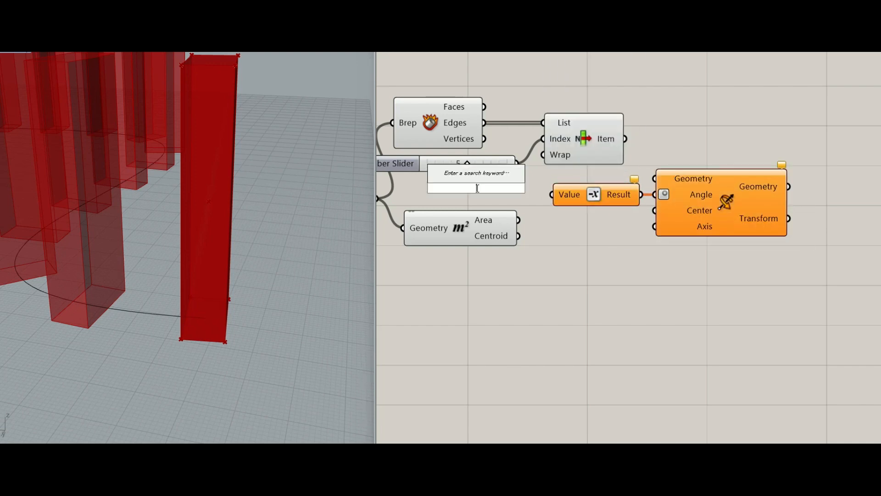
type("20")
key("Return")
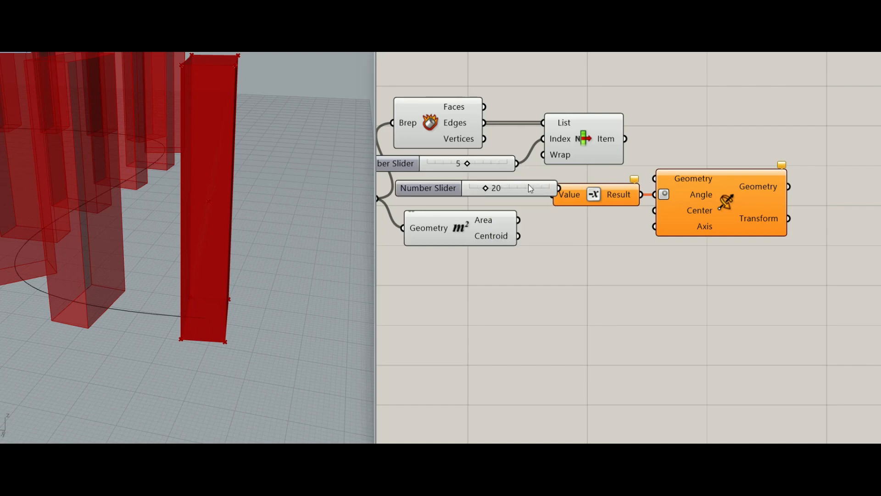
left_click_drag(542, 192, 522, 194)
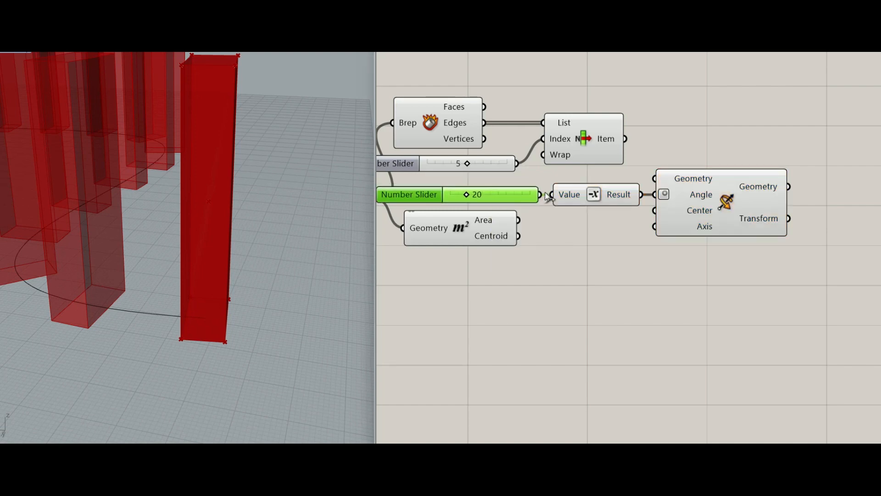
left_click(693, 192)
Step: Rearrange the canvas with the edge List Item and its slider above Deconstruct Brep, and the rotation components below Area
mouse_move(645, 161)
left_mouse_down()
mouse_move(656, 175)
mouse_move(640, 144)
left_mouse_up()
scroll(640, 147, "down", 3)
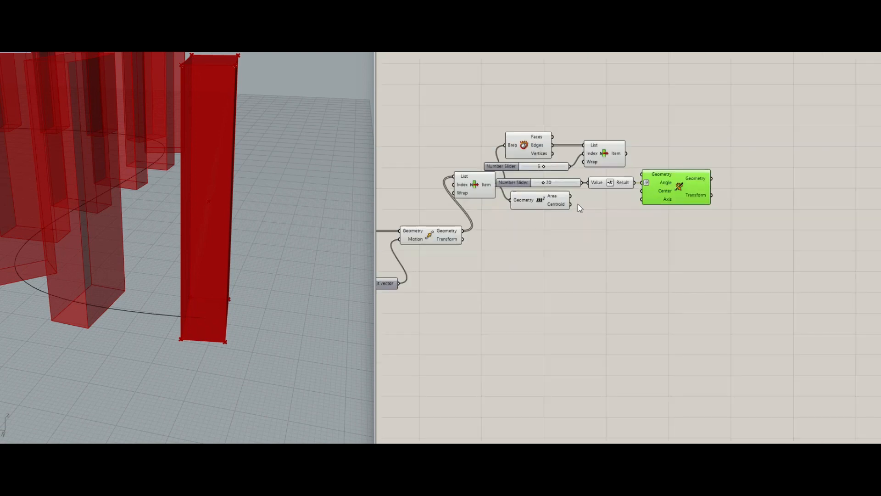
left_click(656, 136)
left_click_drag(614, 122, 617, 99)
left_click_drag(562, 130, 562, 89)
left_click_drag(615, 98, 565, 88)
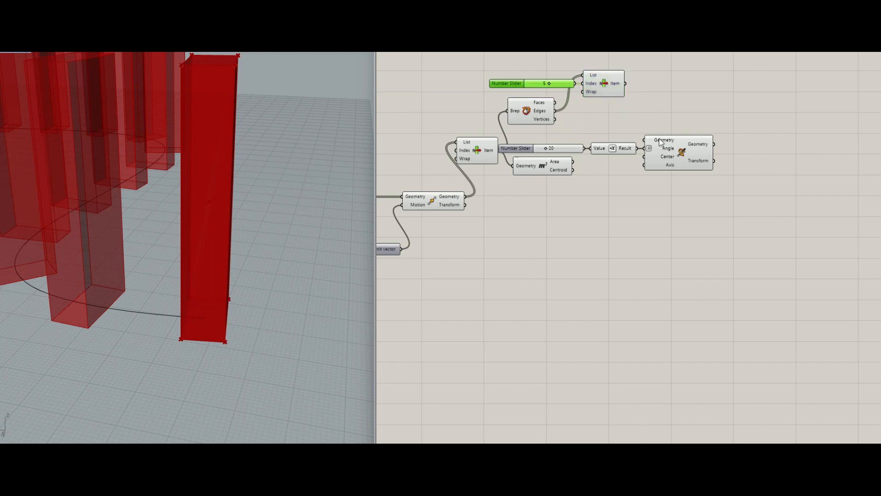
left_click_drag(685, 120, 494, 173)
left_click_drag(551, 148, 547, 200)
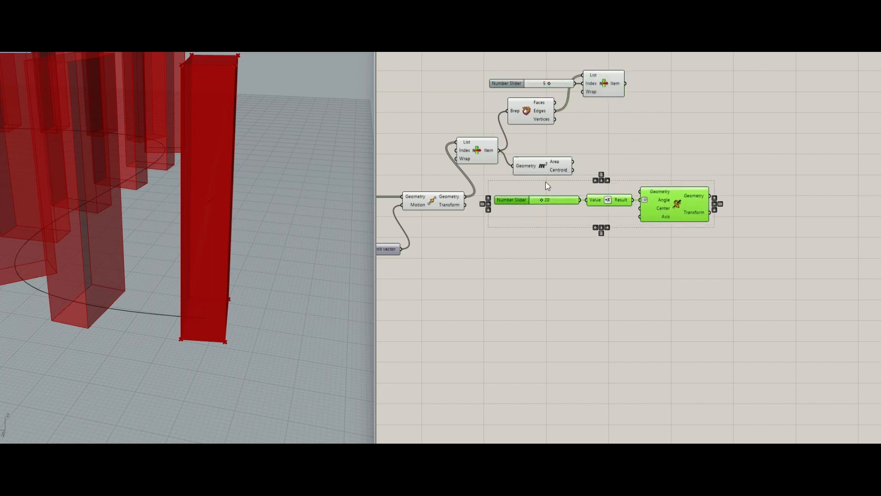
left_click_drag(540, 167, 552, 143)
left_click_drag(609, 167, 615, 173)
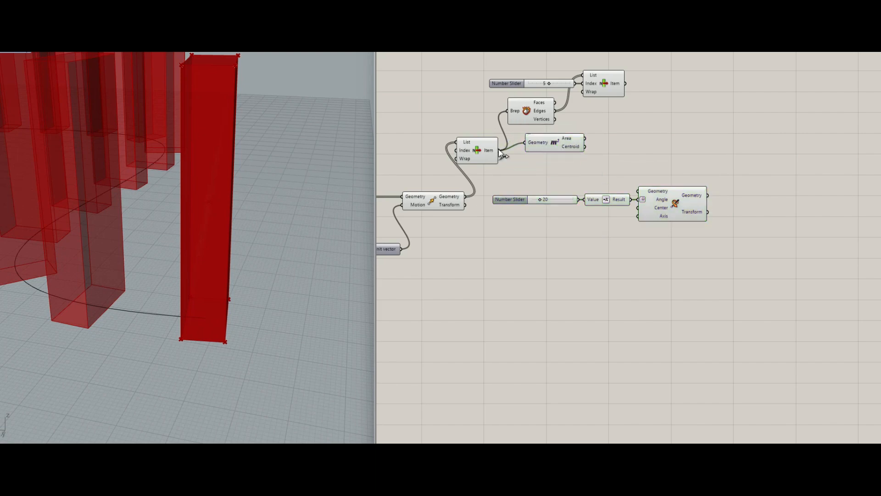
Step: Feed Rotate 3D with the first box as Geometry, the Area Centroid as Center and the selected edge as Axis
left_click_drag(500, 154, 639, 191)
left_click(670, 204)
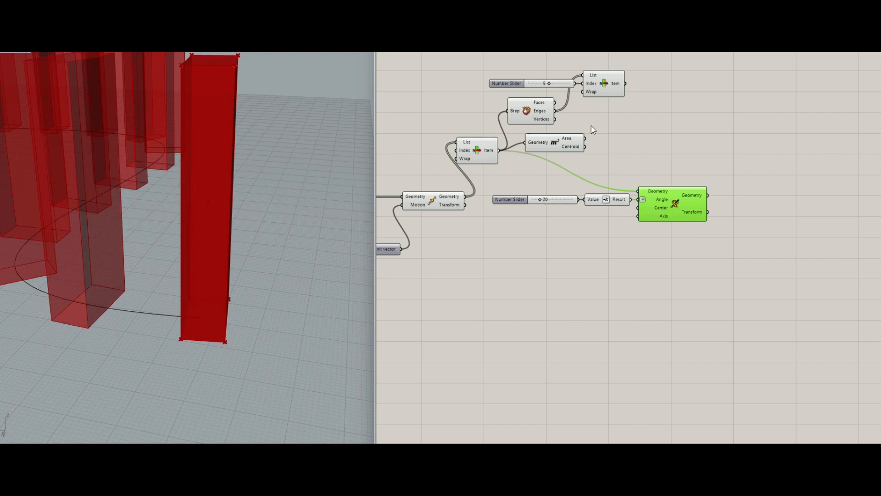
left_click(569, 147)
scroll(585, 146, "up", 2)
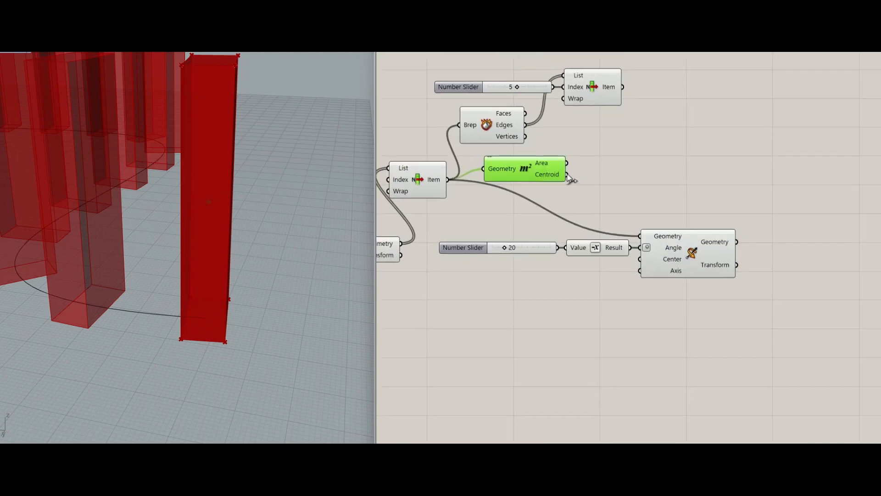
left_click_drag(607, 248, 613, 88)
right_click_drag(271, 163, 278, 159)
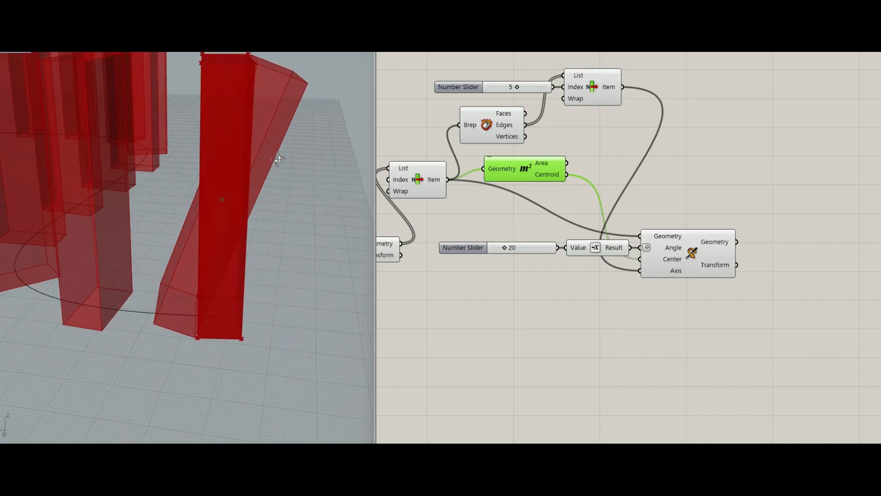
Step: Connect the angle slider directly to Rotate 3D's Angle input, bypassing Negative, and set the angle to 25 degrees
mouse_move(507, 252)
left_mouse_down()
mouse_move(526, 251)
mouse_move(501, 251)
left_mouse_up()
left_click_drag(583, 251, 585, 235)
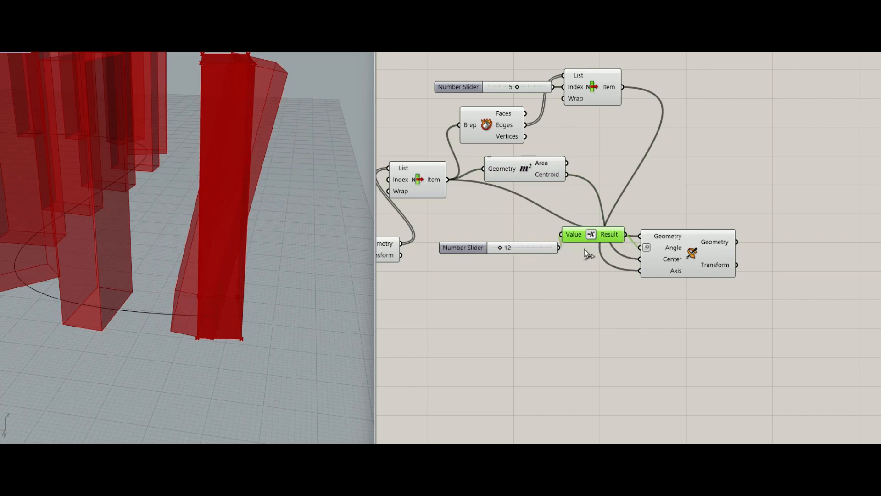
left_click_drag(637, 248, 584, 231)
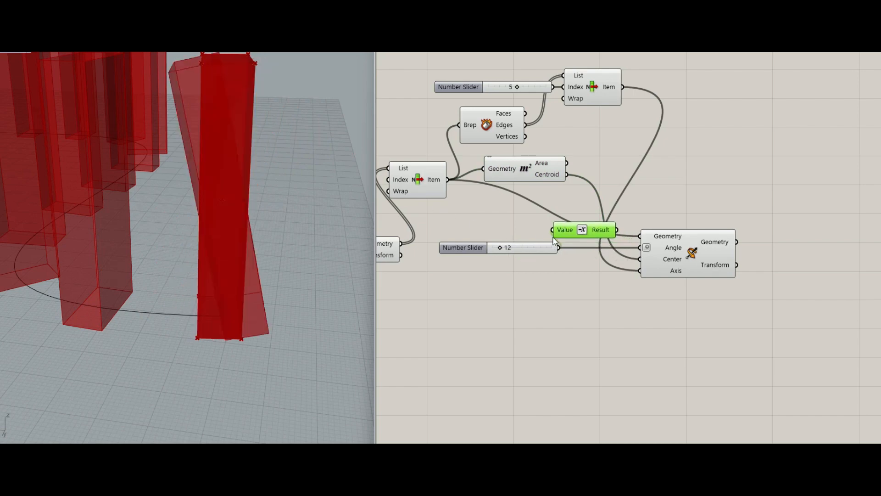
left_click_drag(500, 247, 498, 247)
left_click_drag(515, 248, 507, 249)
right_click_drag(241, 213, 268, 211)
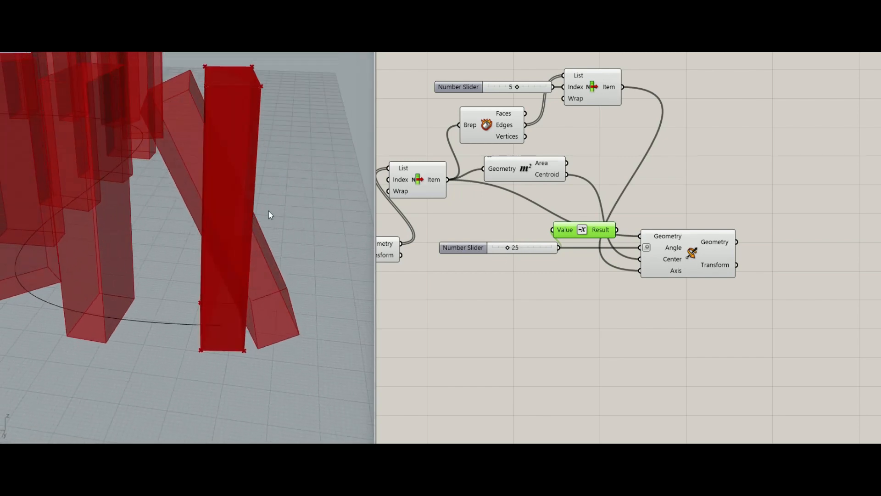
Step: Add a Cull Index component below the rotation components and connect the Move component's Geometry output to its List input
scroll(268, 211, "down", 3)
right_click_drag(580, 271, 649, 240)
scroll(653, 235, "down", 3)
scroll(536, 312, "up", 2)
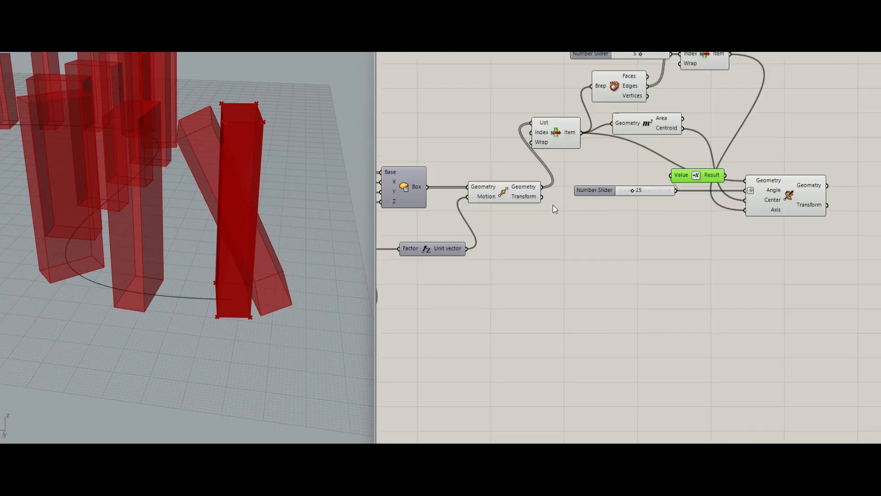
left_click(502, 193)
left_click(589, 241)
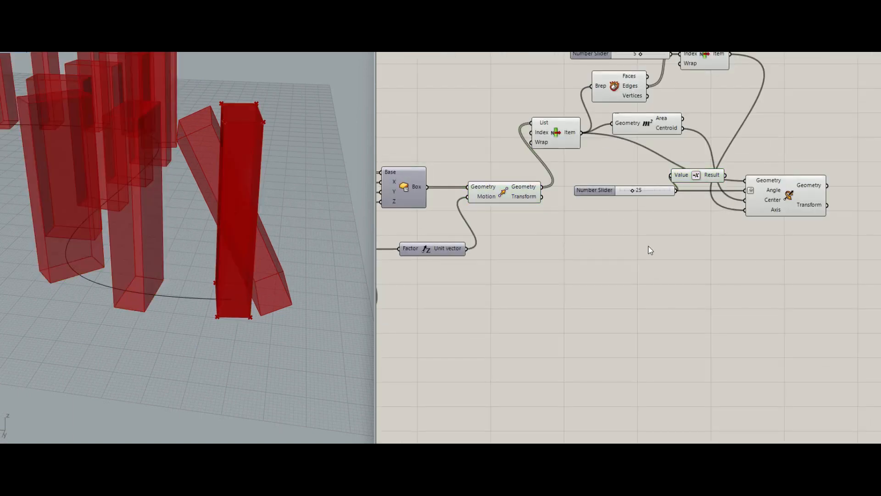
right_click_drag(651, 250, 623, 242)
double_click(623, 243)
type("cu")
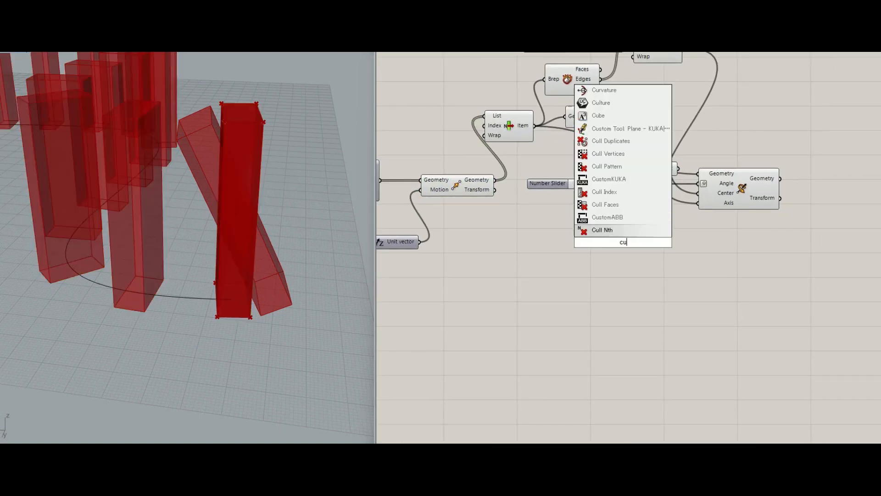
type("ll")
key("Up")
key("Up")
key("Up")
key("Return")
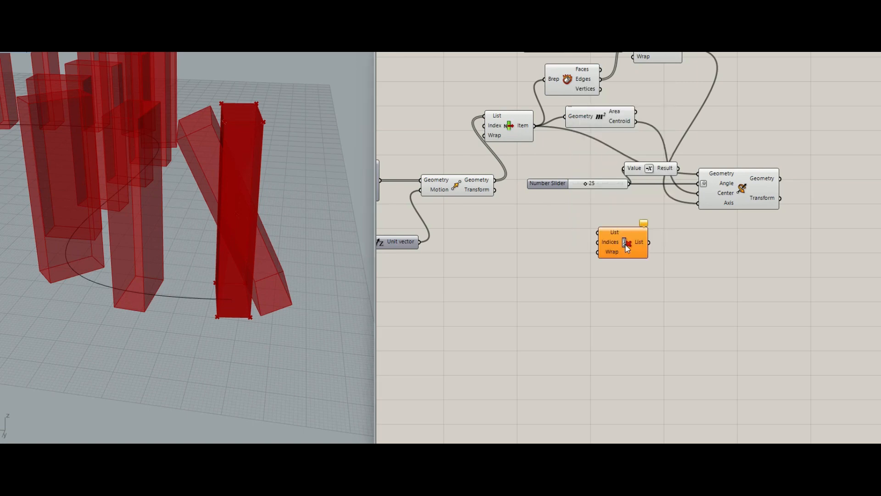
left_click_drag(606, 250, 521, 240)
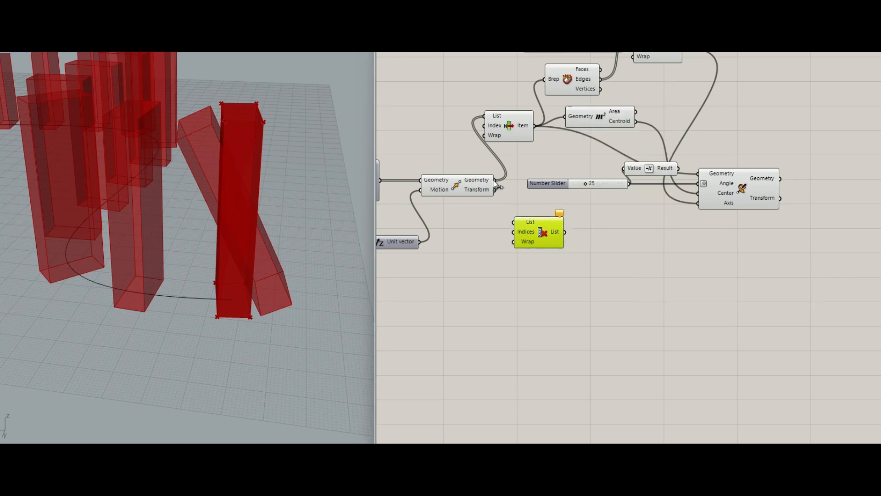
left_click_drag(494, 182, 515, 222)
left_click_drag(522, 230, 556, 244)
Step: Add a number slider with value 0, connect it to Cull Index's Indices input and check the remaining boxes
double_click(513, 244)
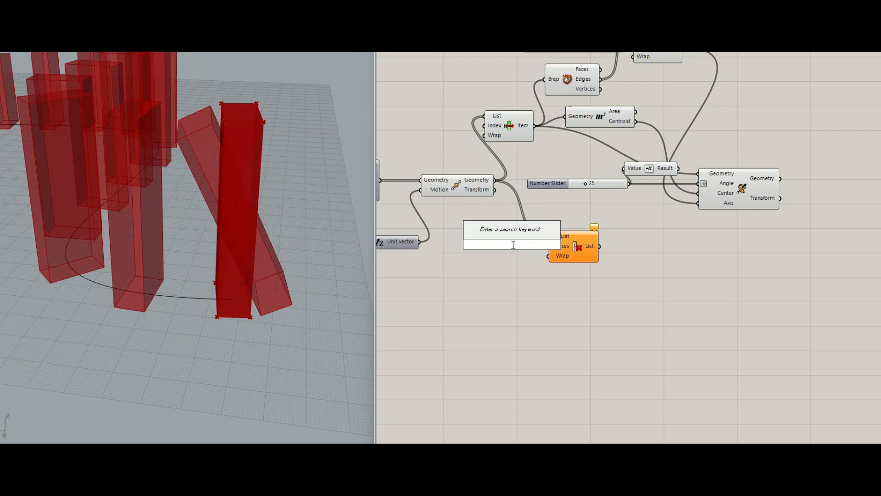
type("0")
key("Return")
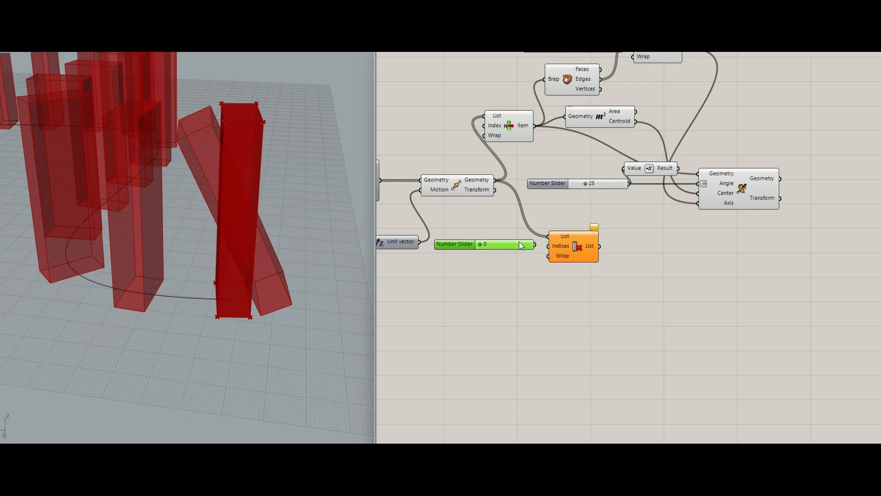
left_click_drag(535, 244, 549, 246)
left_click(571, 247)
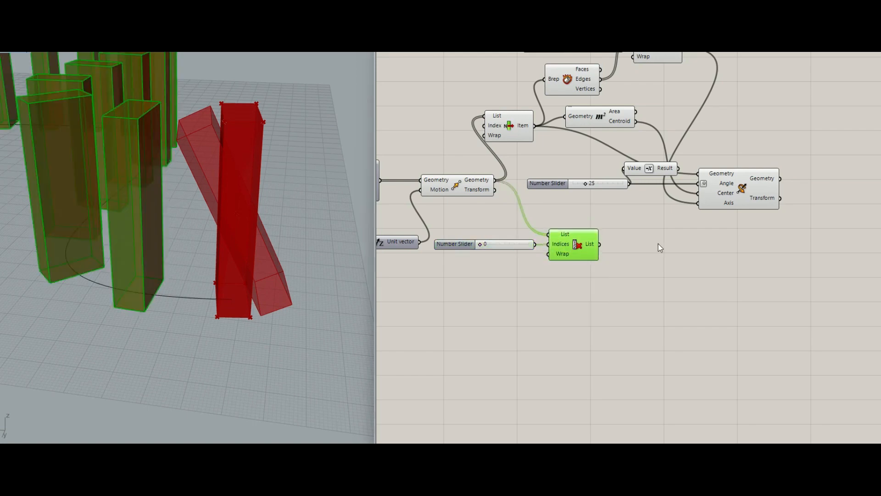
Step: Add a Merge component, feeding Rotate 3D's Geometry output into D1 and Cull Index's List output into D2
left_click(658, 247)
right_click_drag(658, 248, 592, 242)
double_click(582, 238)
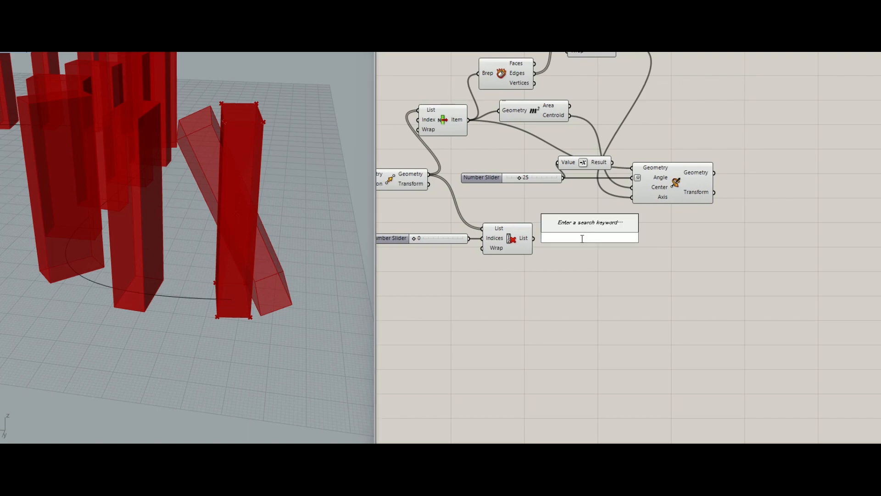
type("merge")
key("Return")
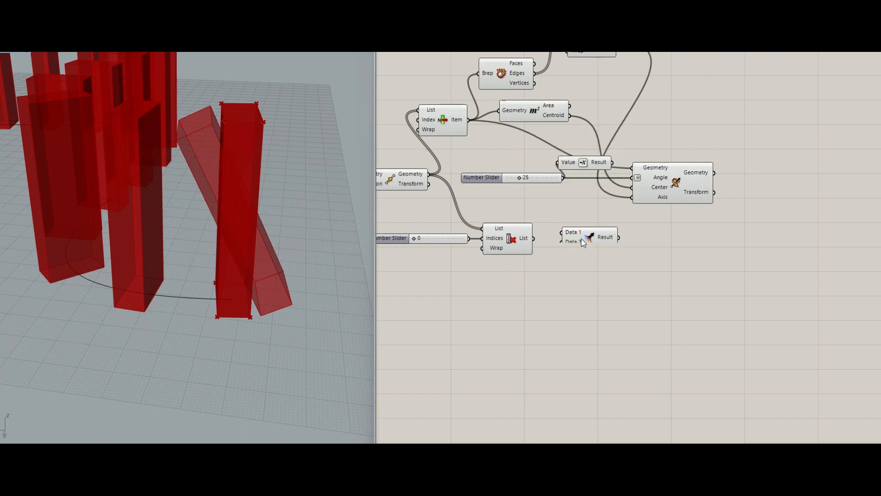
left_click_drag(581, 238, 635, 236)
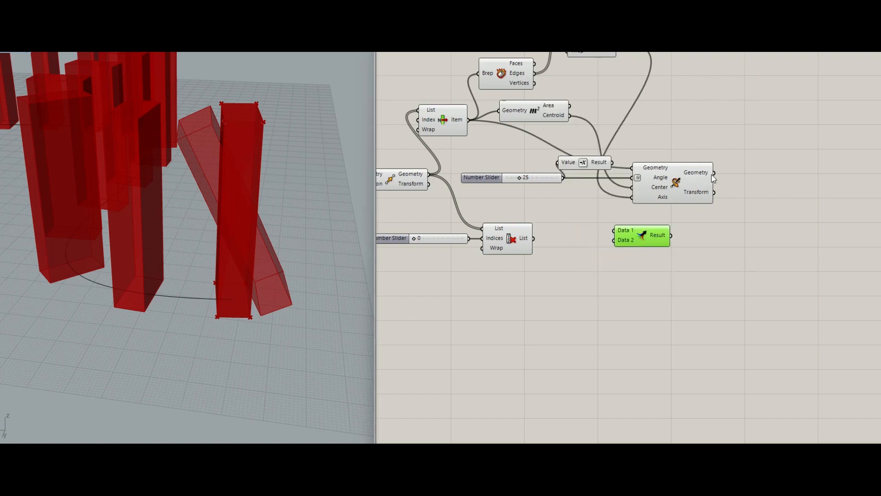
left_click_drag(674, 212, 534, 238)
left_click_drag(621, 238, 747, 240)
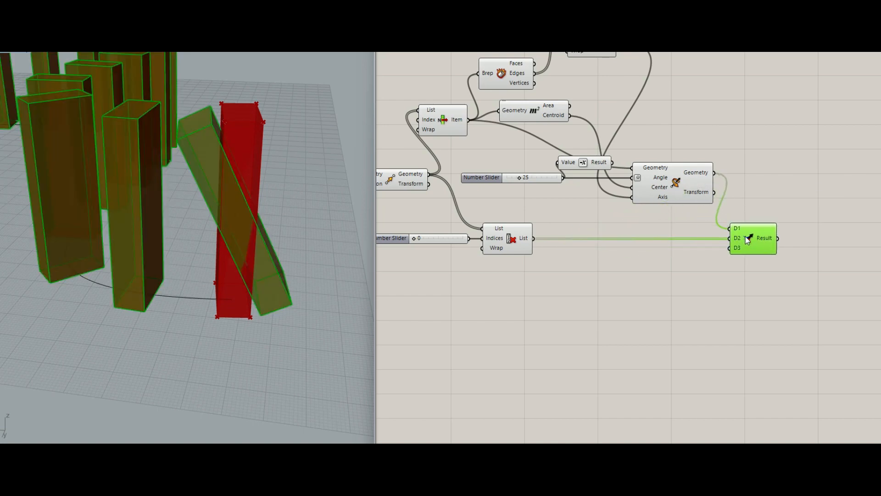
Step: Flatten the Result output of the Merge component that combines the tilted and remaining boxes
right_click(770, 236)
left_click(797, 276)
left_click(756, 258)
Step: Turn off the preview of the Move, rotation and cull components upstream of the Merge component and inspect the merged boxes
scroll(292, 212, "down", 4)
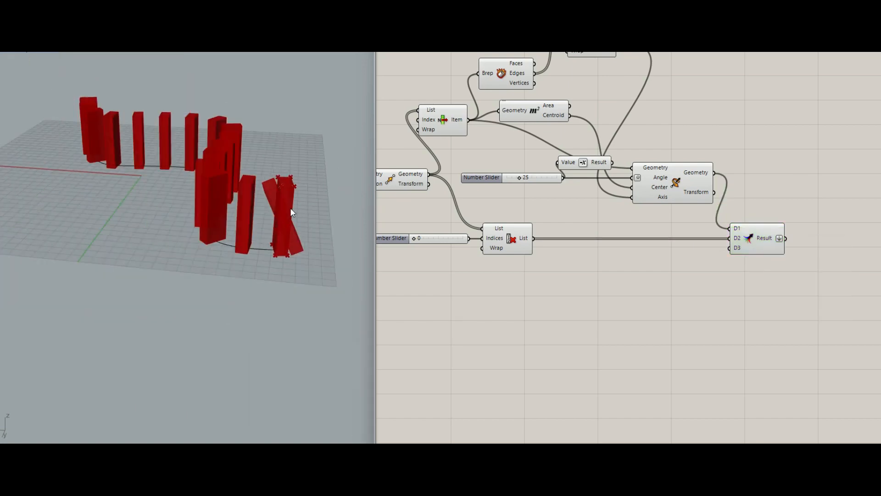
scroll(506, 216, "down", 3)
left_click_drag(430, 110, 581, 253)
middle_click(564, 222)
left_click(559, 251)
right_click_drag(233, 181, 250, 188)
scroll(245, 177, "down", 5)
scroll(248, 178, "up", 5)
scroll(250, 189, "down", 4)
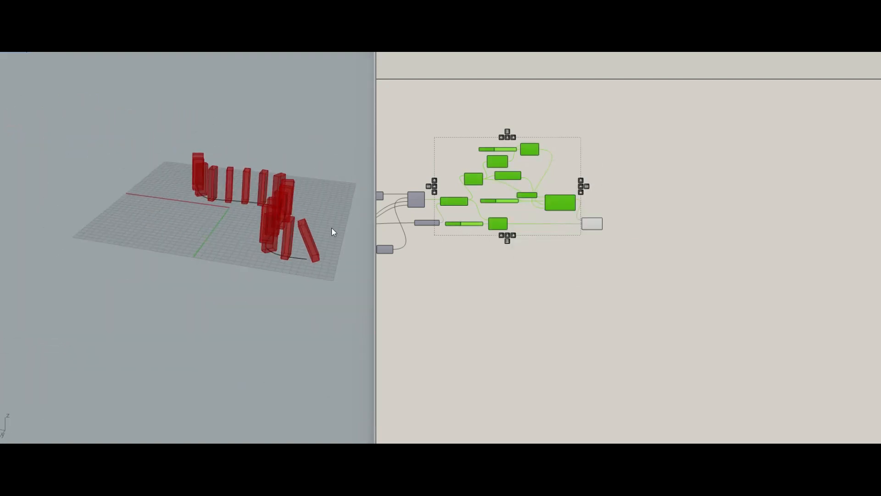
scroll(331, 228, "up", 3)
right_click_drag(332, 227, 225, 214)
Step: Add a Mesh parameter beside the Merge component and connect the flattened Result output to it
left_click(591, 226)
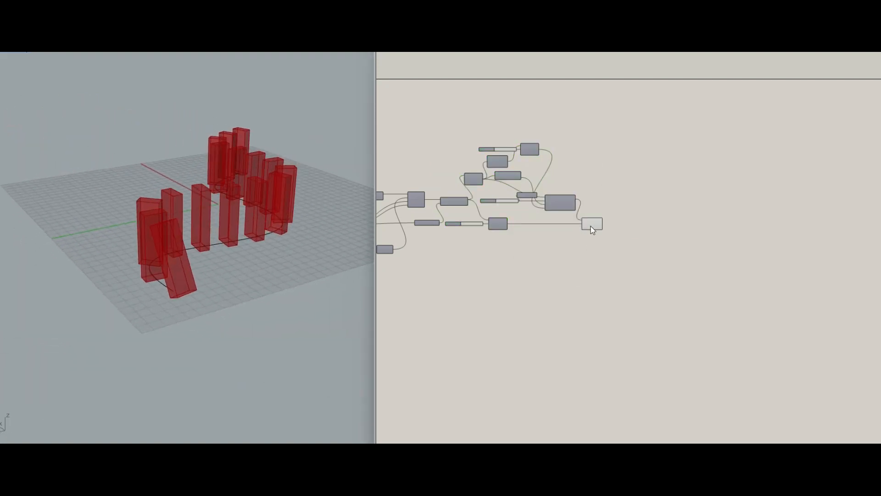
left_click(592, 224)
left_click(652, 222)
scroll(596, 222, "up", 4)
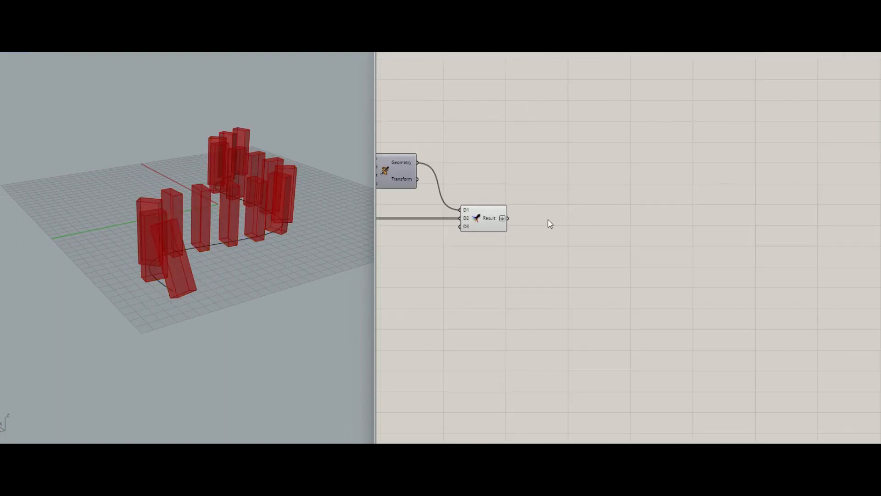
right_click_drag(548, 220, 539, 220)
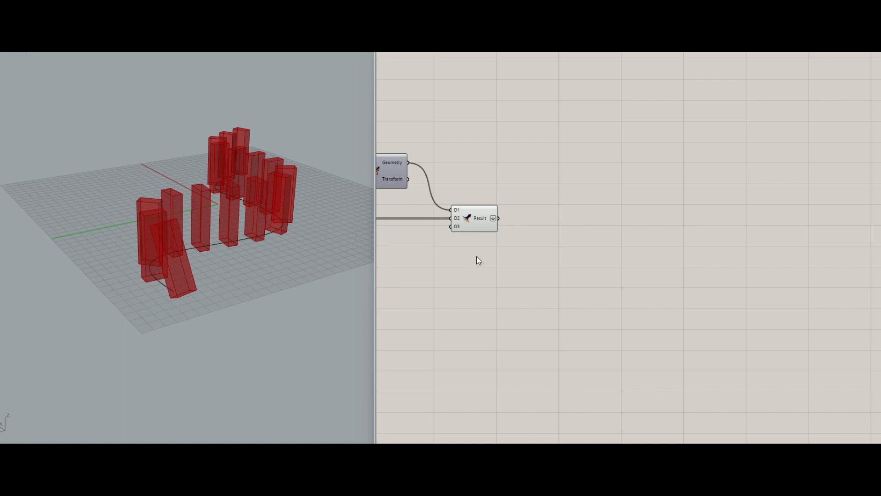
left_click(475, 216)
double_click(543, 224)
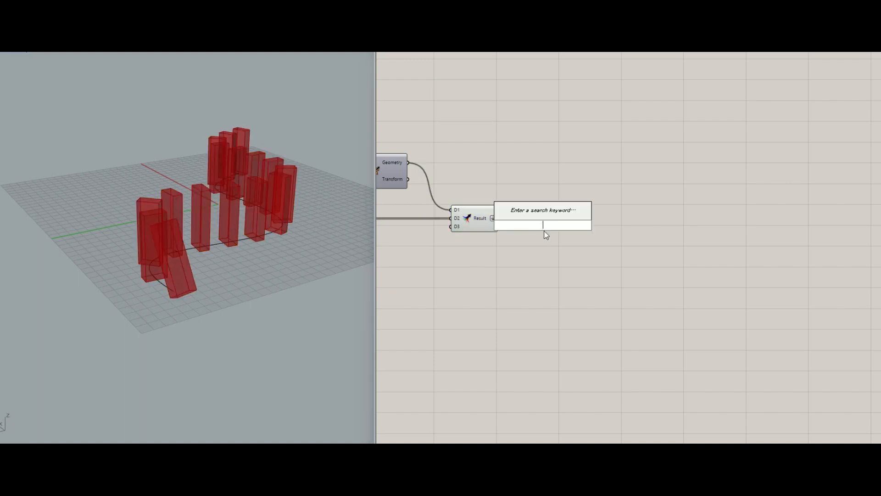
type("mesh")
key("Return")
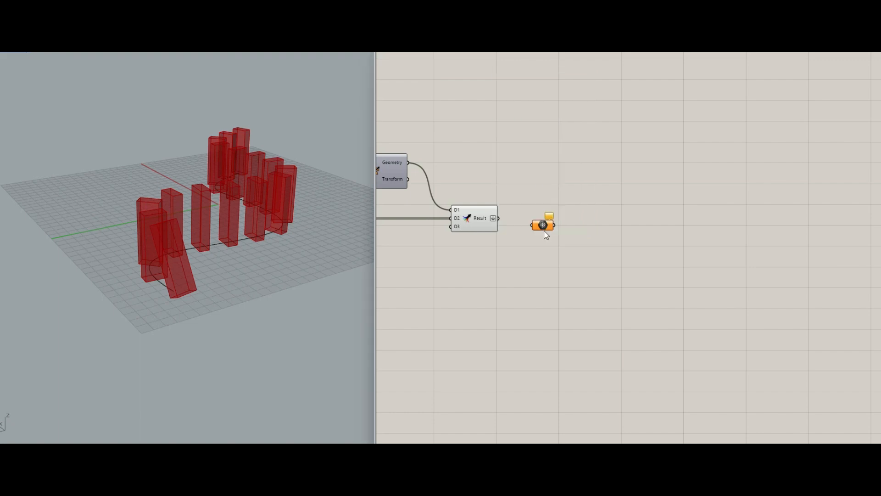
scroll(542, 233, "up", 2)
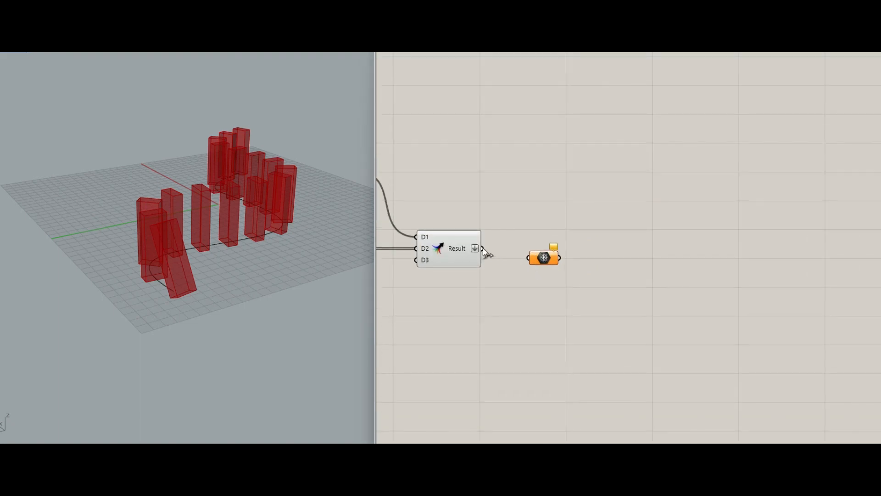
mouse_move(483, 248)
left_mouse_down()
mouse_move(528, 258)
mouse_move(522, 248)
left_mouse_up()
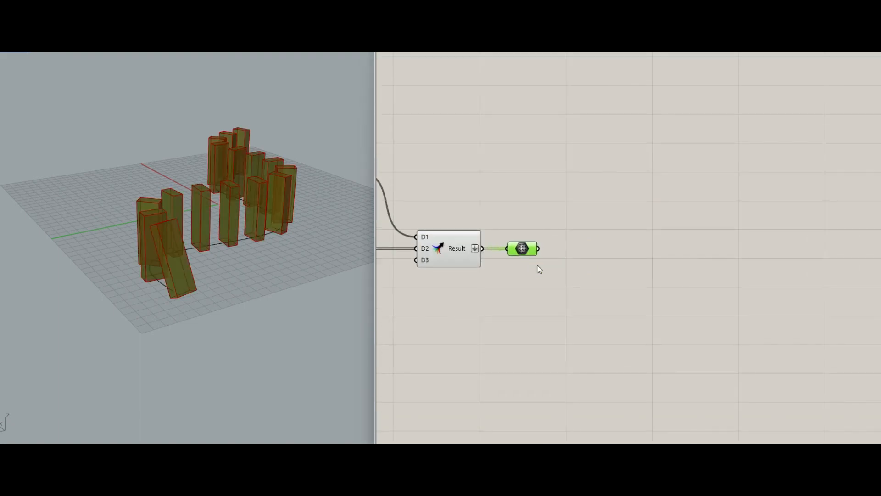
left_click(555, 274)
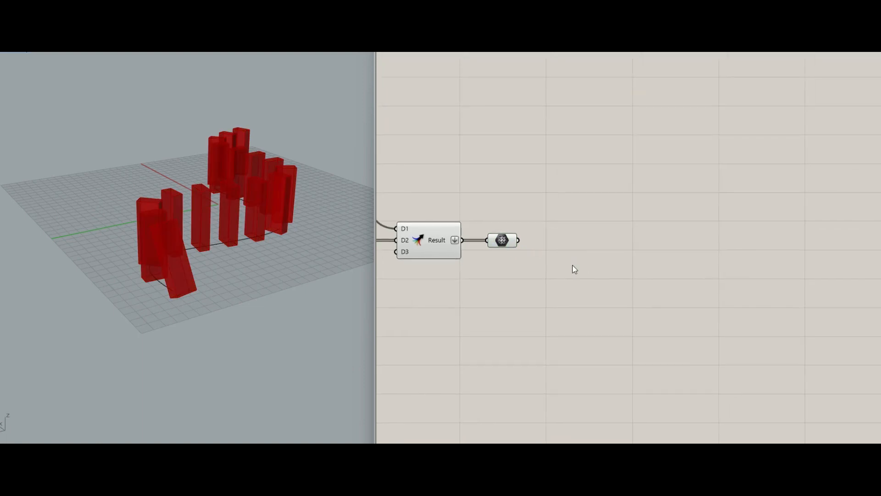
Step: Add a Deconstruct Mesh component after the Mesh parameter and connect the mesh to its Mesh input
scroll(569, 264, "up", 1)
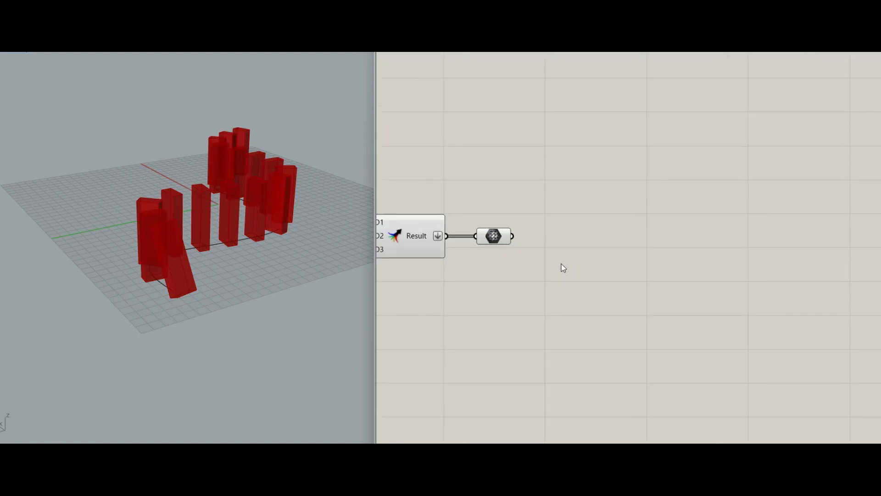
double_click(562, 264)
type("deco")
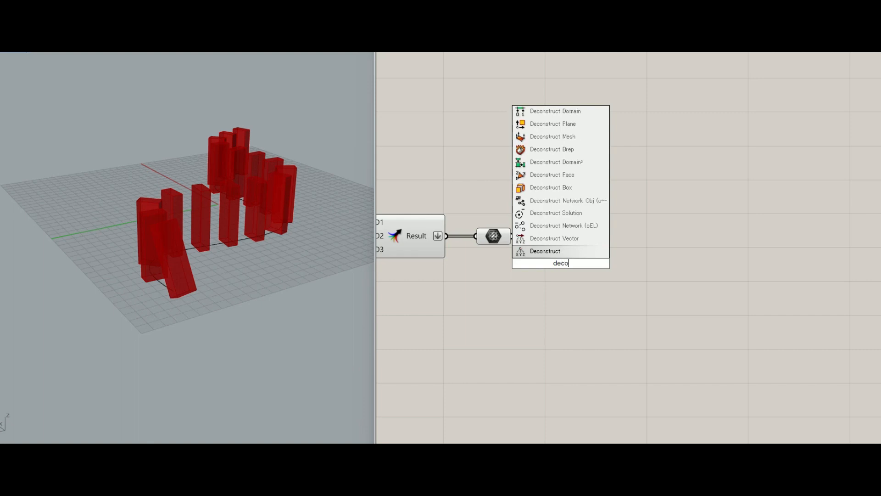
left_click(574, 137)
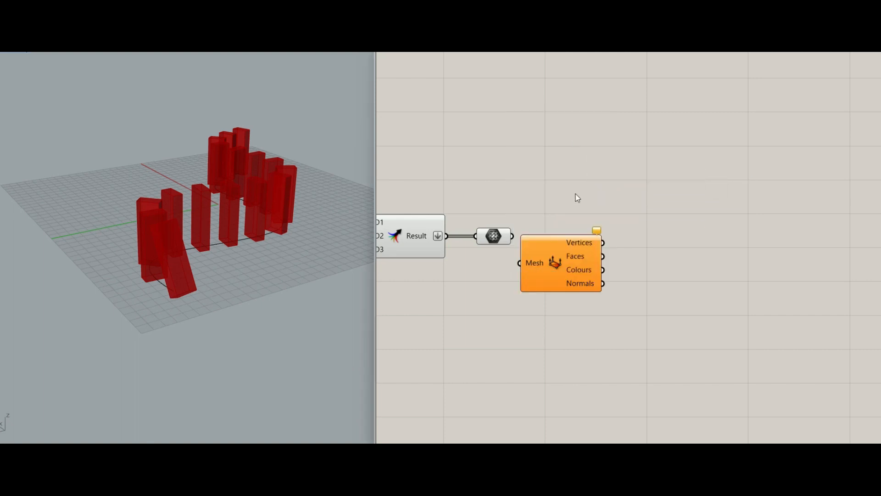
left_click_drag(568, 259, 599, 235)
left_click_drag(513, 236, 585, 267)
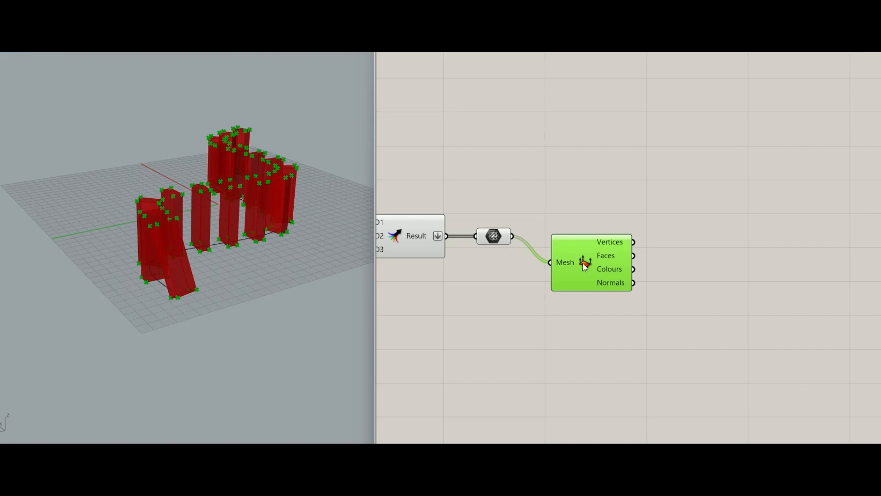
right_click_drag(572, 210, 515, 188)
left_click_drag(539, 234, 533, 248)
left_click(596, 212)
right_click_drag(598, 215, 553, 190)
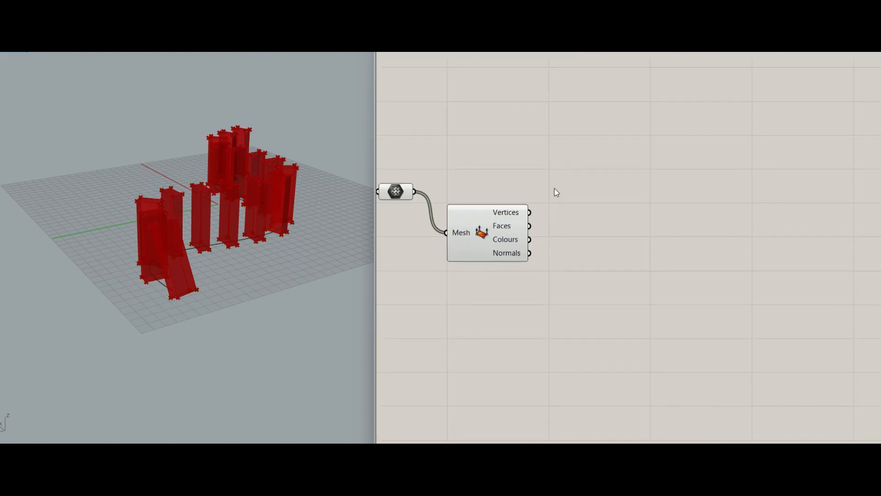
Step: Add a Kangaroo BouncySolver component well beyond Deconstruct Mesh, leaving space for the goal components
double_click(622, 206)
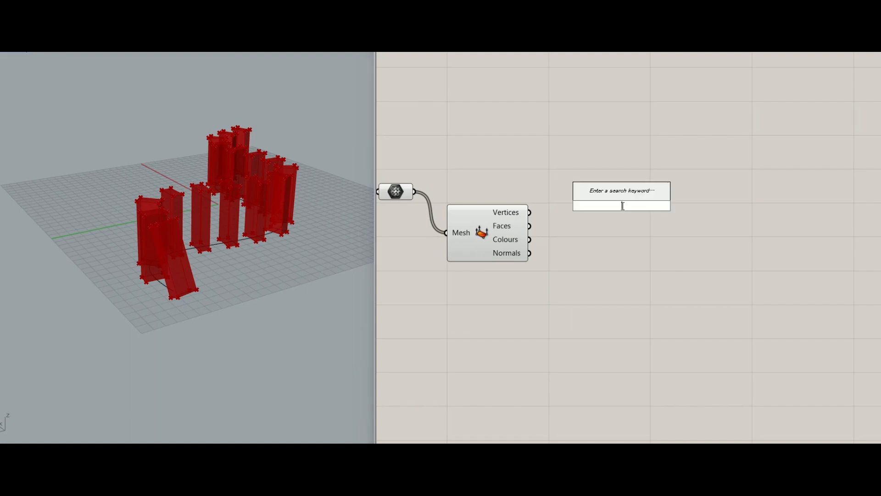
type("boun")
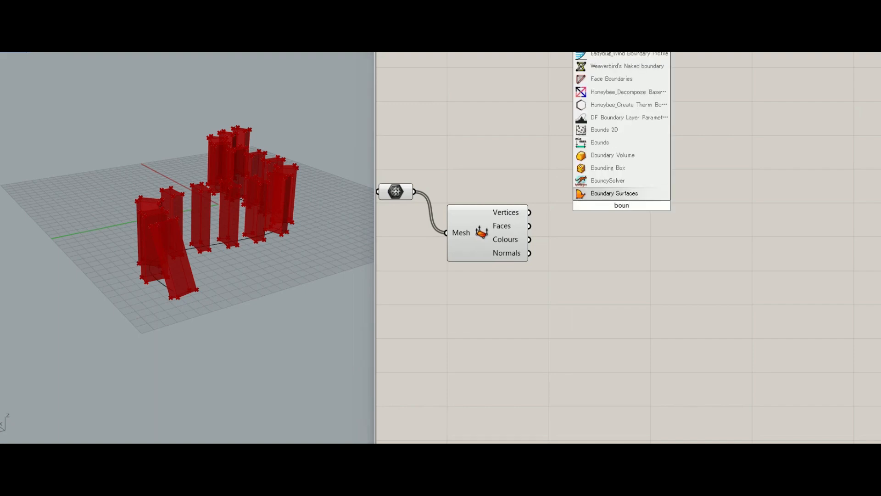
left_click(608, 180)
left_click_drag(631, 204, 777, 211)
right_click_drag(655, 243, 548, 241)
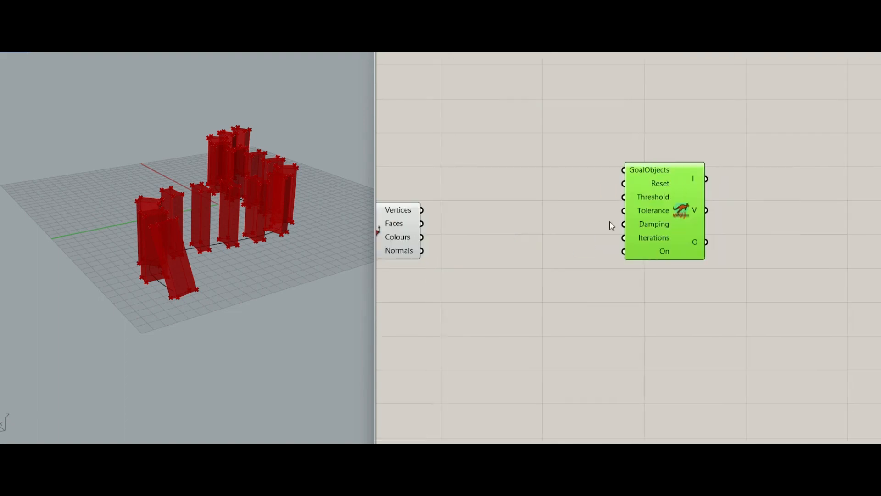
left_click_drag(656, 214, 684, 219)
Step: Add a Button component and connect it to the BouncySolver's Reset input
double_click(593, 178)
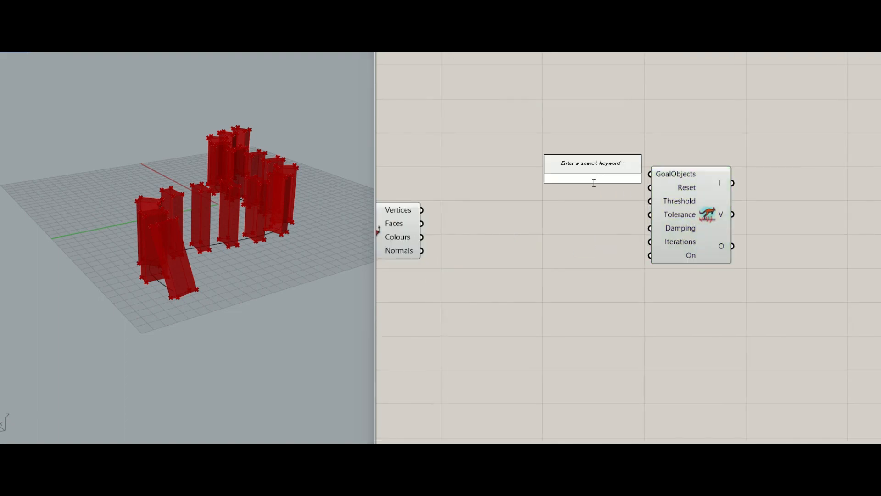
type("button")
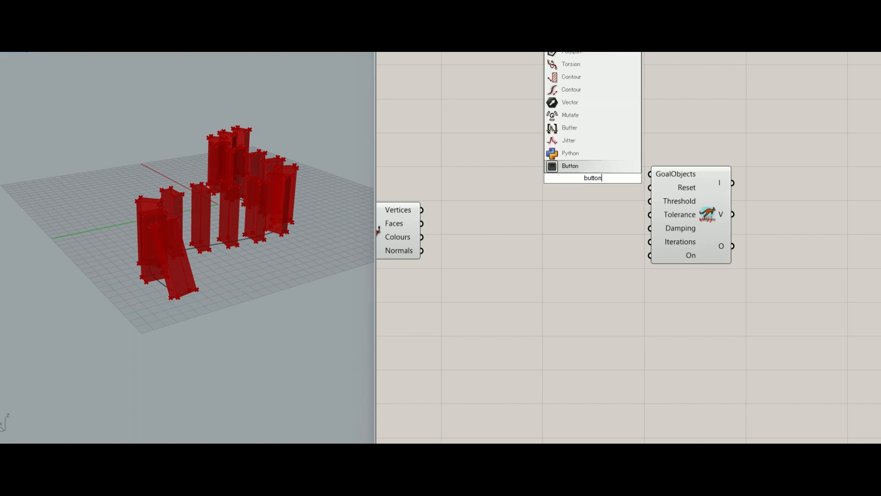
key("Return")
left_click_drag(595, 184, 593, 190)
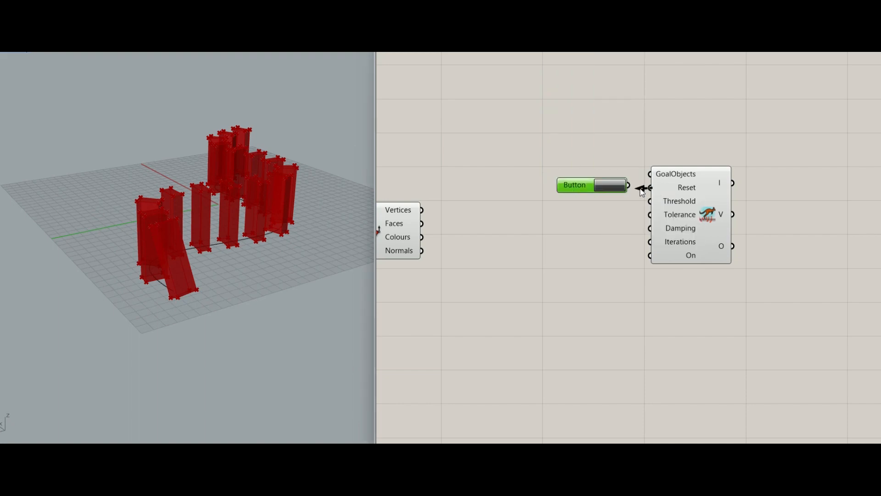
Step: Add a Boolean Toggle set to False, connect it to the solver's On input and align the Button with Reset
double_click(612, 241)
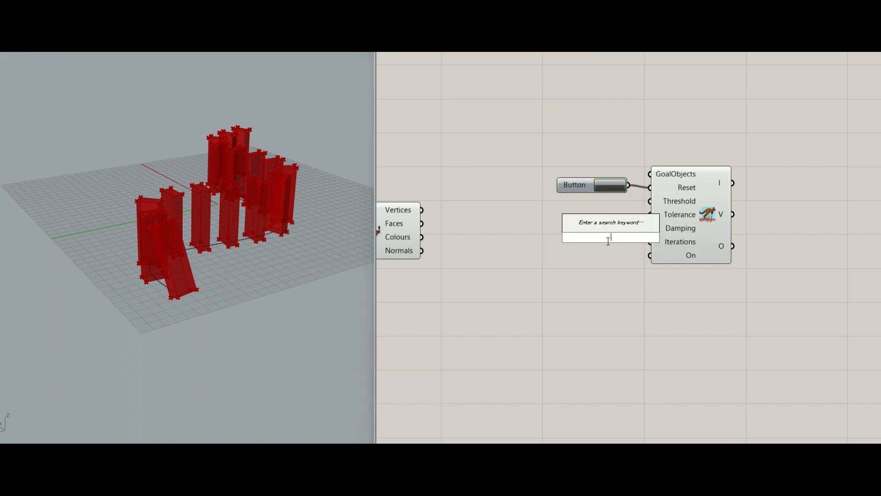
type("toggle")
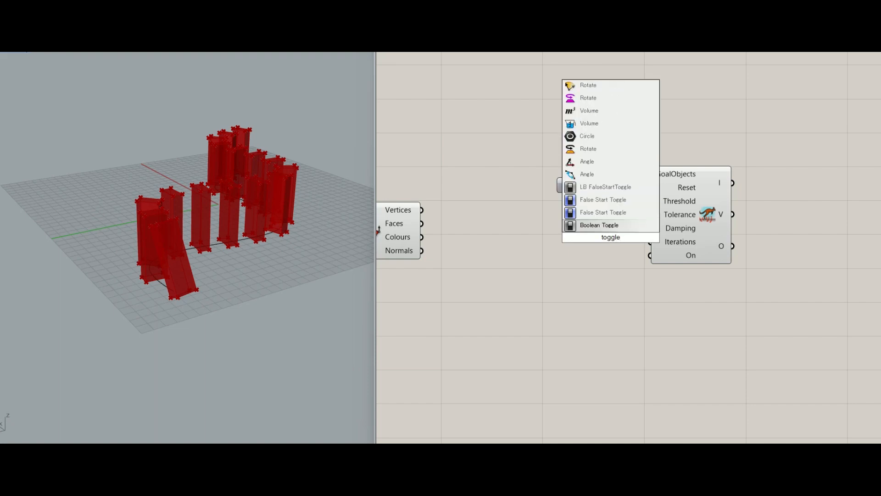
key("Return")
left_click_drag(603, 240, 566, 241)
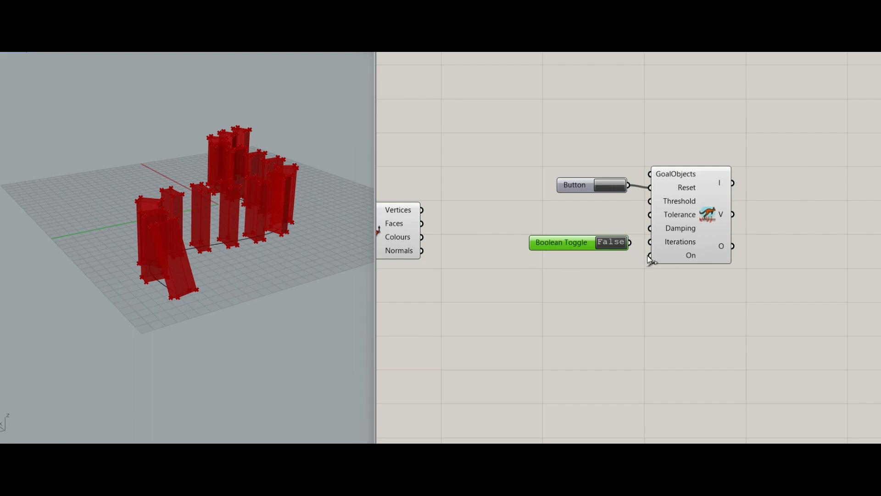
left_click_drag(649, 257, 602, 259)
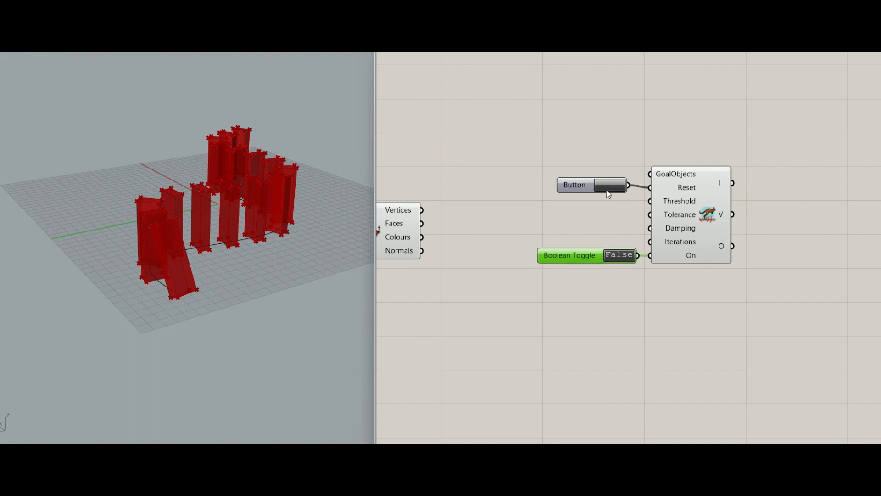
left_click(586, 188)
left_click_drag(586, 189, 584, 191)
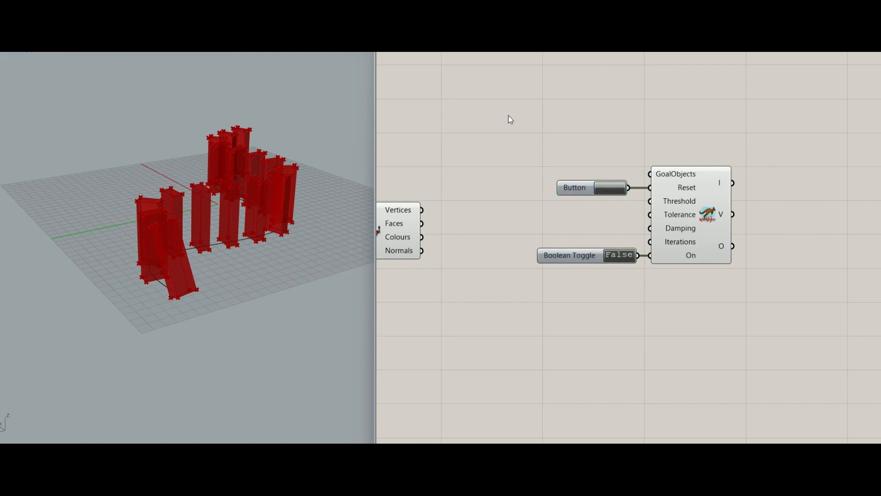
Step: Move the BouncySolver together with its Button and Boolean Toggle farther away from Deconstruct Mesh
left_click_drag(508, 115, 771, 297)
left_click_drag(717, 222, 876, 236)
left_click(604, 229)
right_click_drag(597, 228, 652, 208)
scroll(657, 201, "down", 1)
Step: Add a Merge component just before the BouncySolver and flatten its Result output
double_click(657, 201)
type("m")
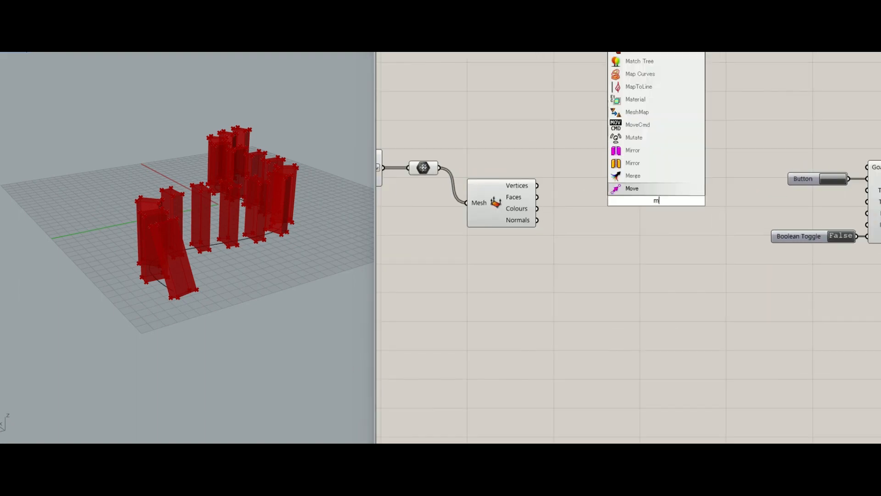
type("erge")
key("Return")
left_click_drag(662, 197, 741, 171)
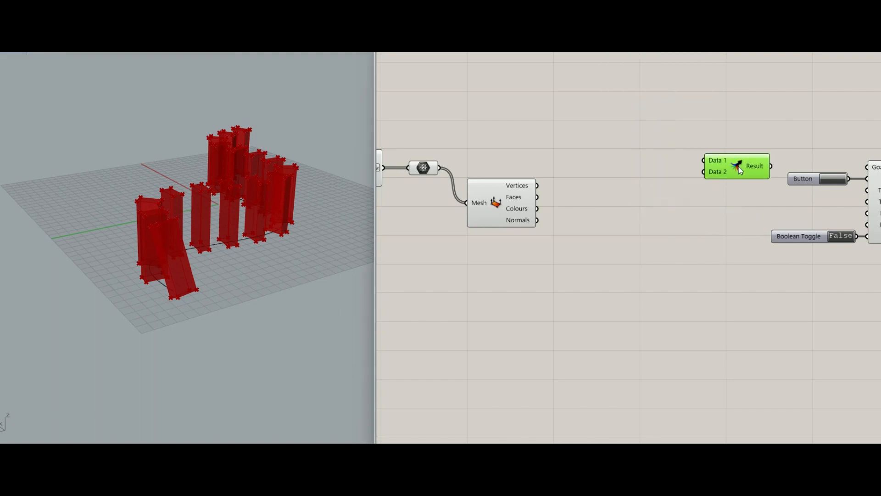
right_click(762, 170)
left_click(771, 203)
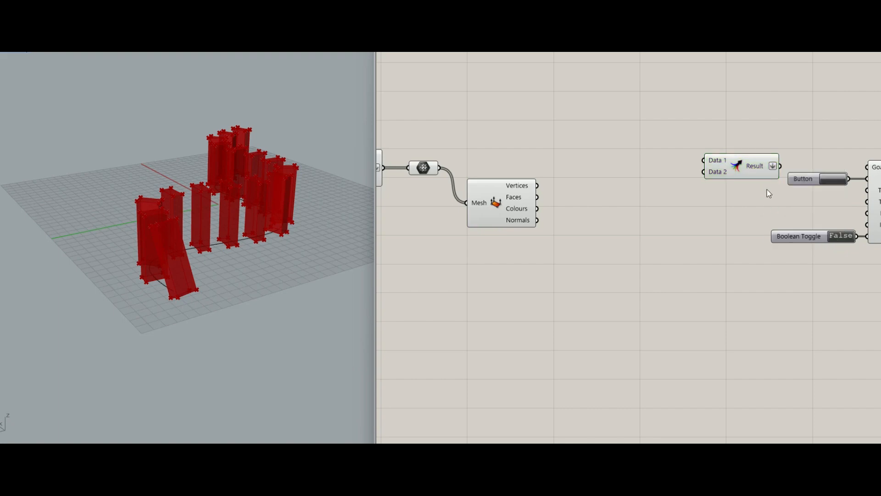
right_click_drag(765, 185, 723, 188)
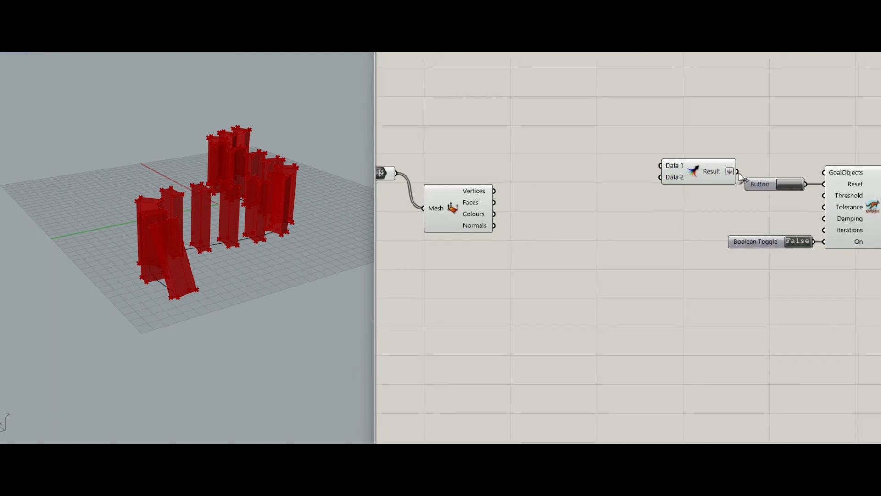
left_click(698, 175)
left_click(504, 206)
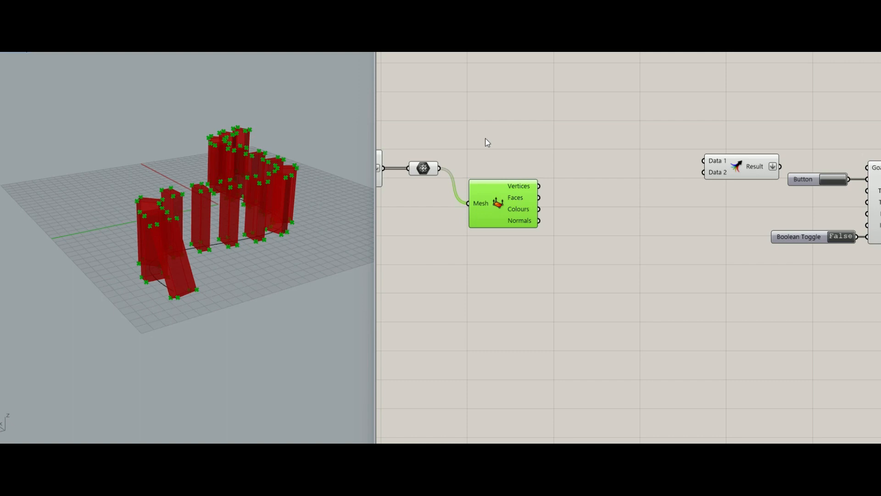
Step: Add a Show component between the Mesh parameter and the Merge, wiring the mesh through it into Data 1
left_click_drag(517, 189, 512, 200)
double_click(532, 152)
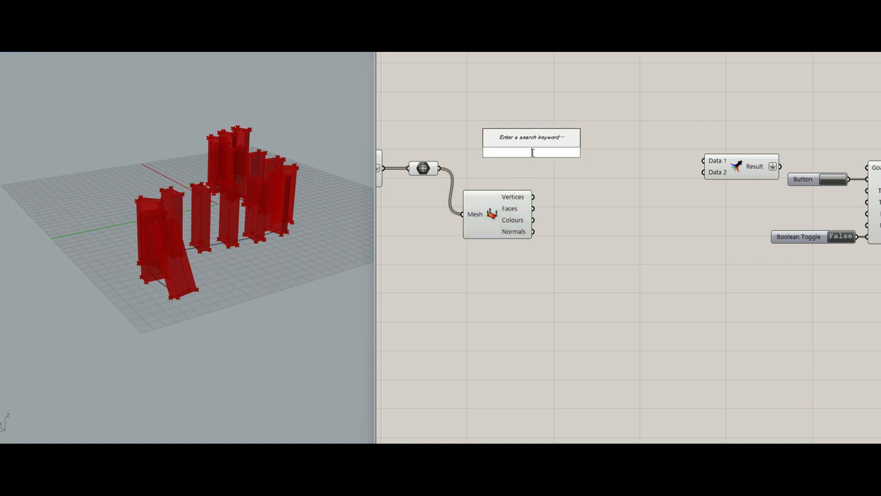
type("show")
key("Return")
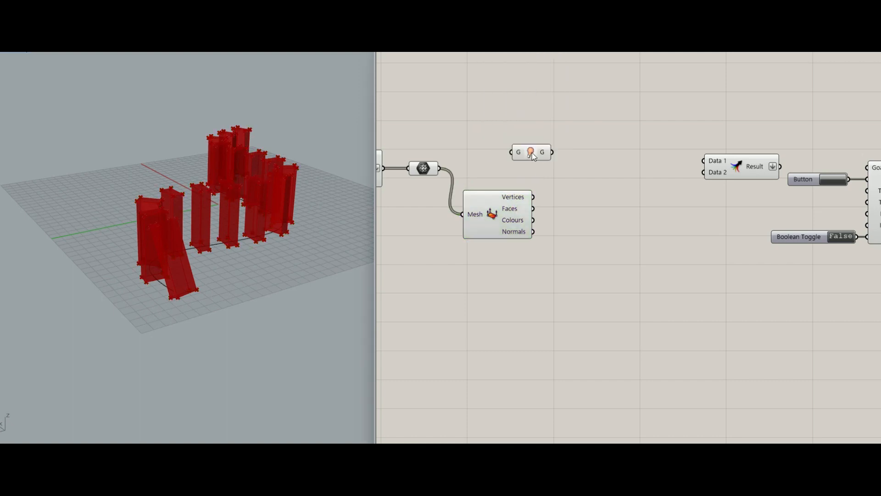
left_click_drag(532, 152, 532, 167)
left_click_drag(441, 169, 697, 180)
left_click(623, 203)
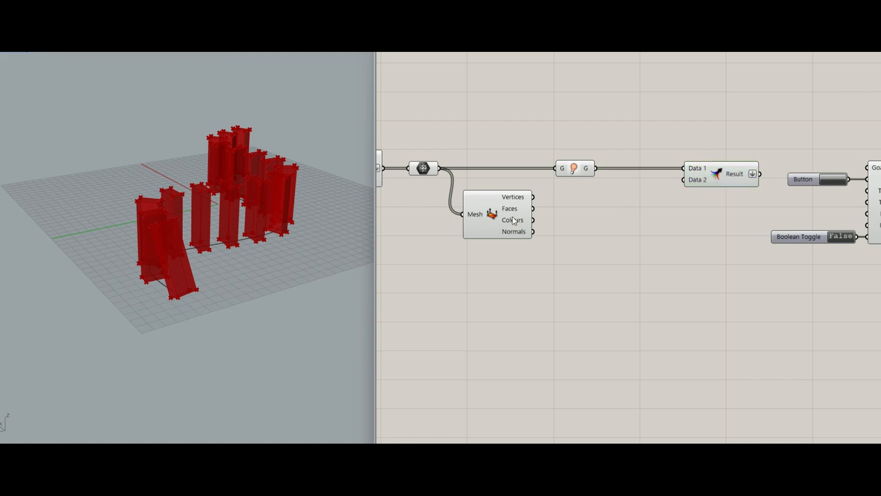
Step: Add Kangaroo's Load component beside Deconstruct Mesh and connect the Vertices output to its Point input
left_click_drag(515, 222, 509, 231)
double_click(594, 222)
type("l")
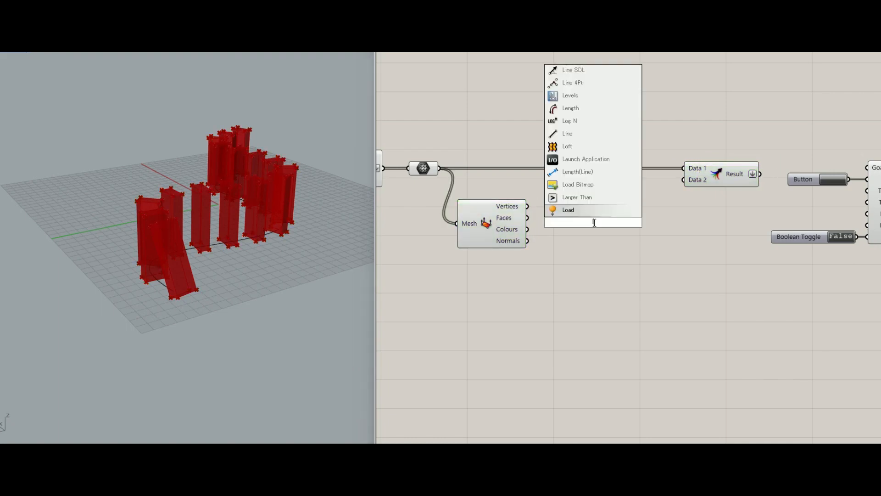
type("oad")
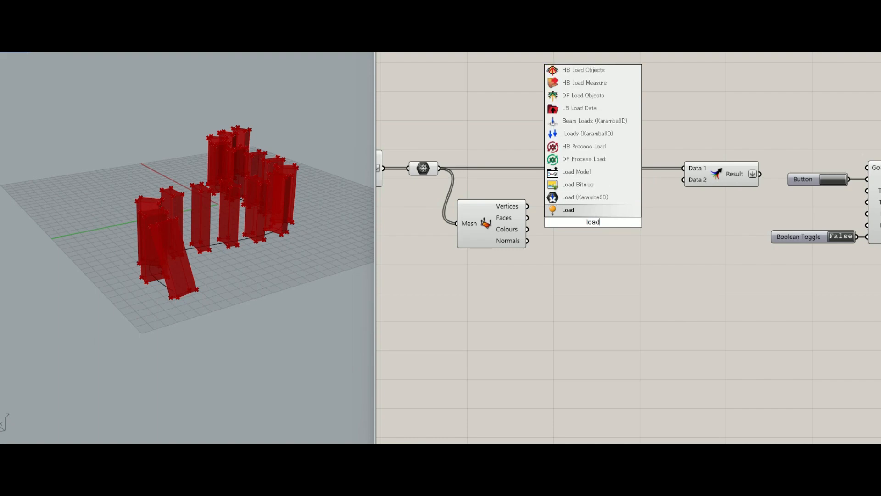
key("Return")
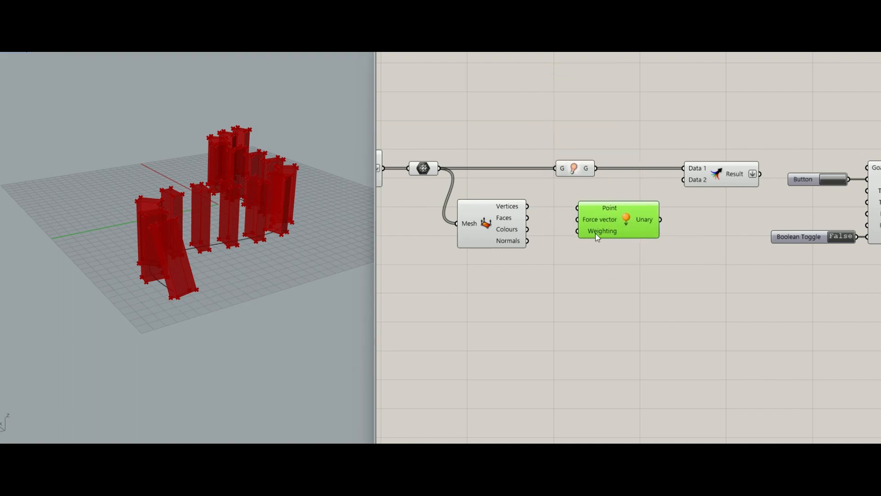
scroll(596, 237, "up", 2)
left_click(481, 205)
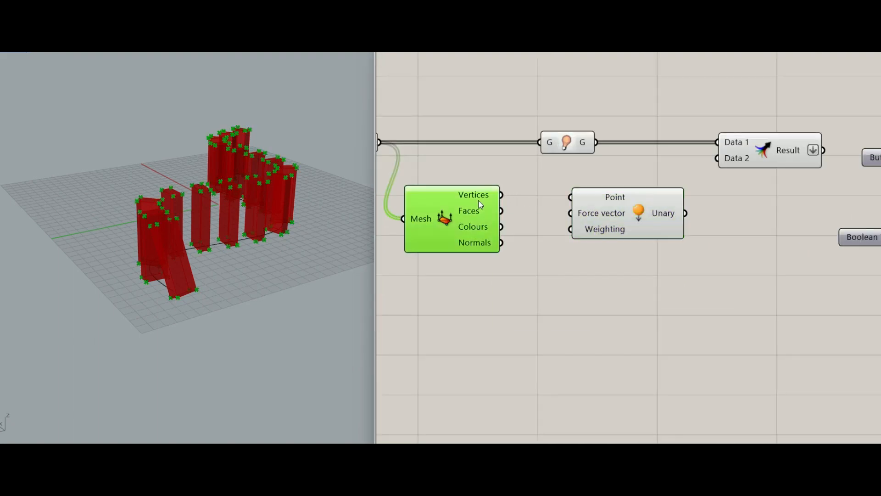
left_click_drag(502, 195, 656, 208)
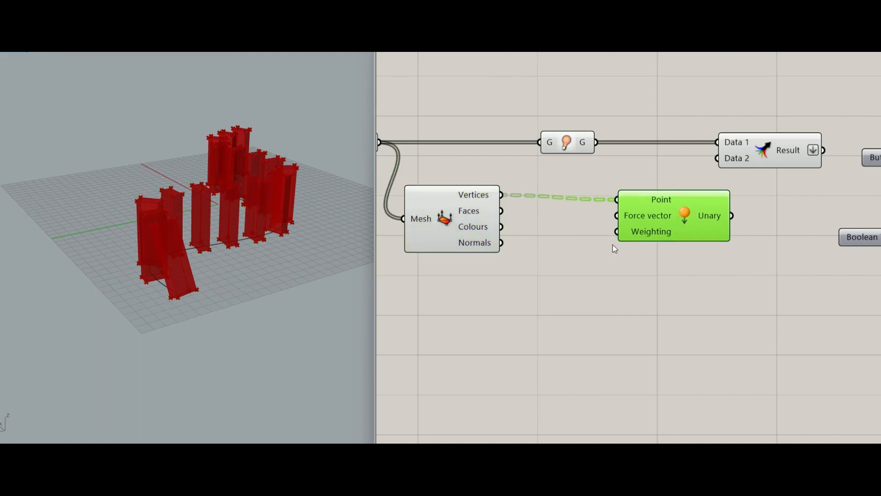
left_click(585, 267)
Step: Add a Unit Z component and place it below Deconstruct Mesh
double_click(584, 265)
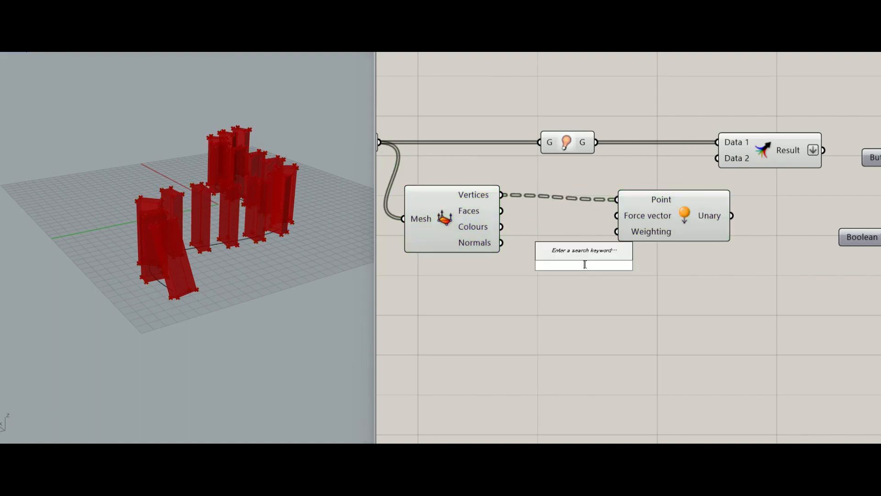
type("z")
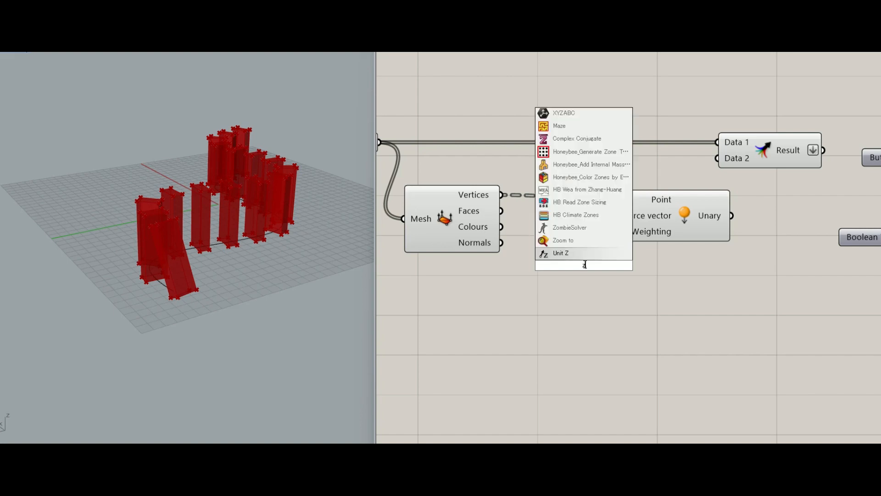
key("Return")
left_click(585, 263)
left_click_drag(585, 263, 542, 278)
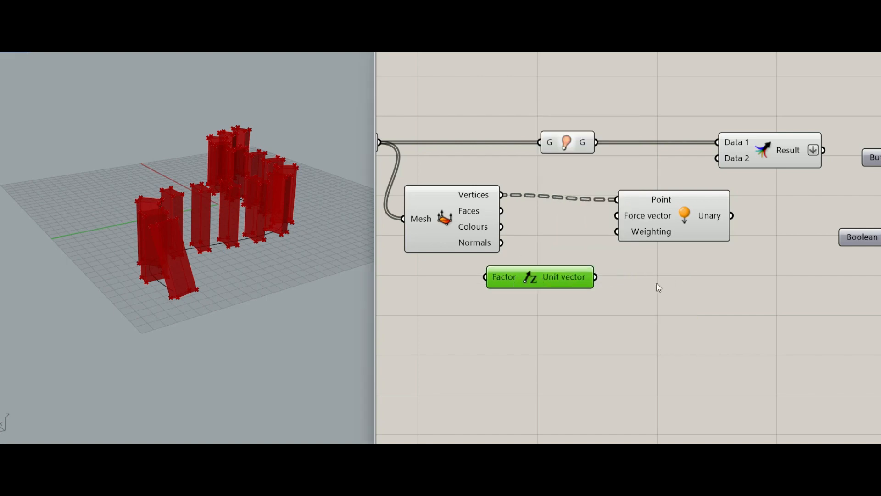
Step: Add a Reverse vector component fed by Unit Z and align Load's Point input with the Vertices output
left_click(645, 279)
double_click(646, 279)
type("re")
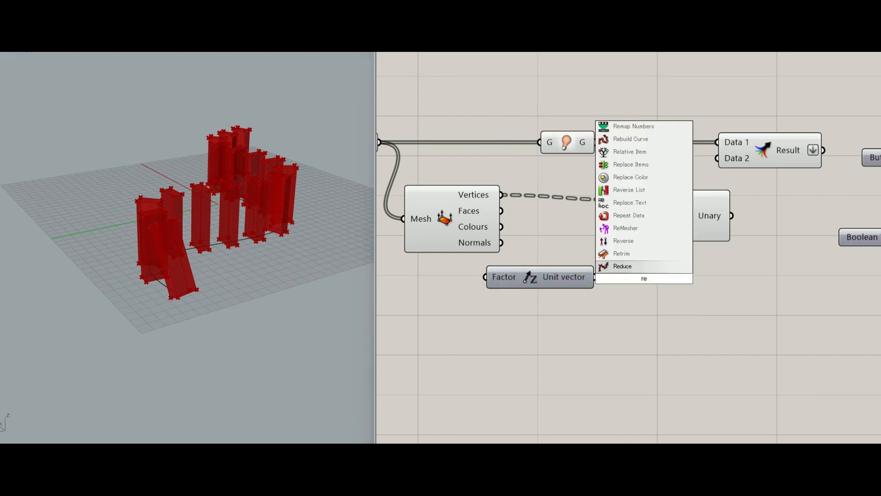
key("Up")
key("Return")
left_click_drag(618, 271, 596, 277)
left_click_drag(661, 233, 681, 229)
Step: Add a number slider of 20 for Unit Z's Factor and connect the reversed vector to Load's Force vector
double_click(444, 305)
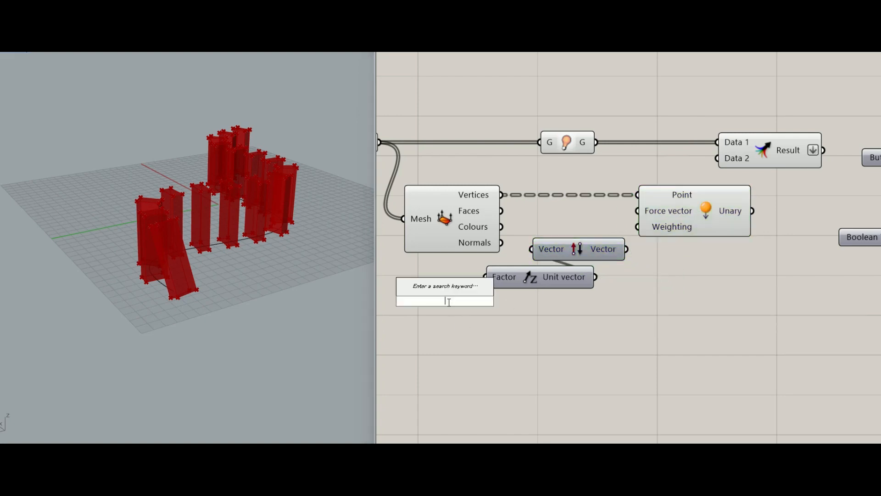
type("20")
key("Return")
left_click_drag(486, 277, 529, 300)
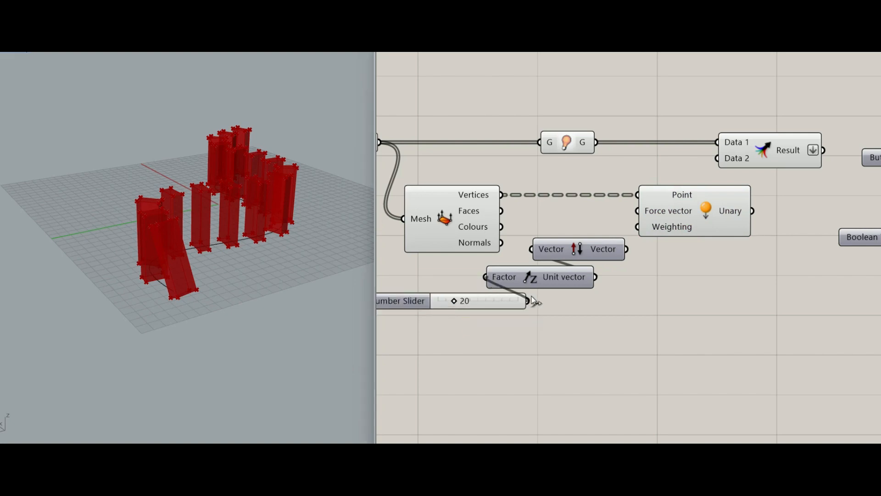
left_click_drag(627, 249, 637, 212)
left_click(677, 227)
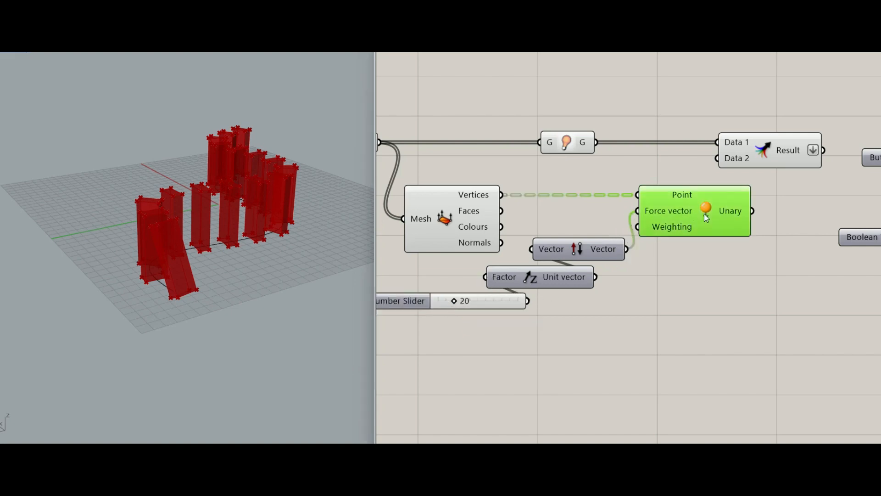
Step: Move the BouncySolver with its Button and Boolean Toggle, and the Merge, farther away from the Load component
right_click_drag(677, 227, 618, 222)
left_click(748, 141)
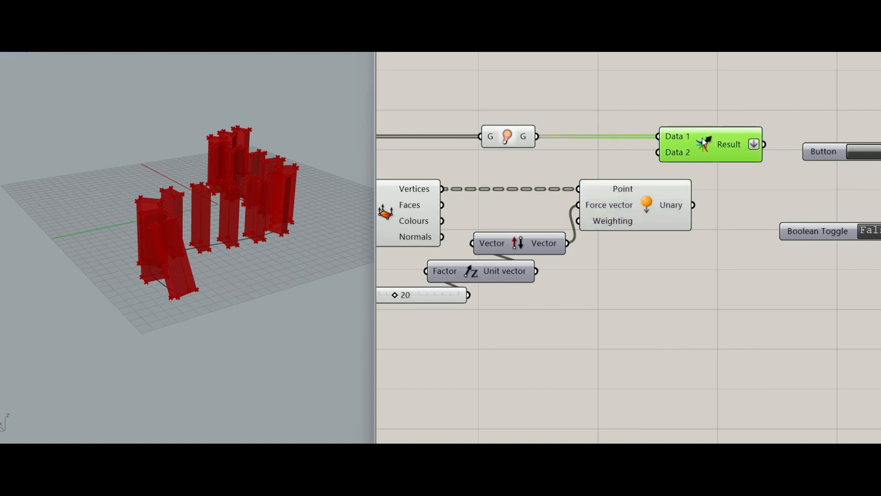
left_click_drag(535, 137, 761, 257)
scroll(639, 141, "down", 3)
left_click_drag(737, 208, 783, 208)
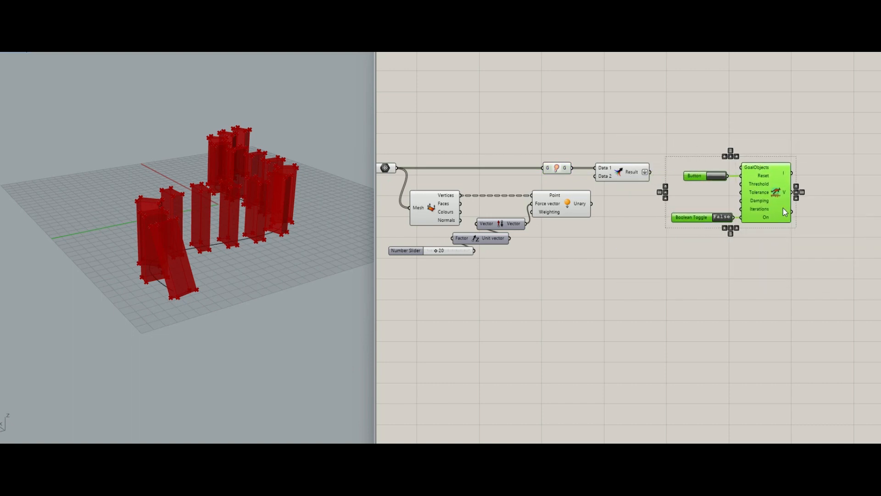
left_click(718, 242)
left_click_drag(621, 177, 641, 177)
left_click(630, 200)
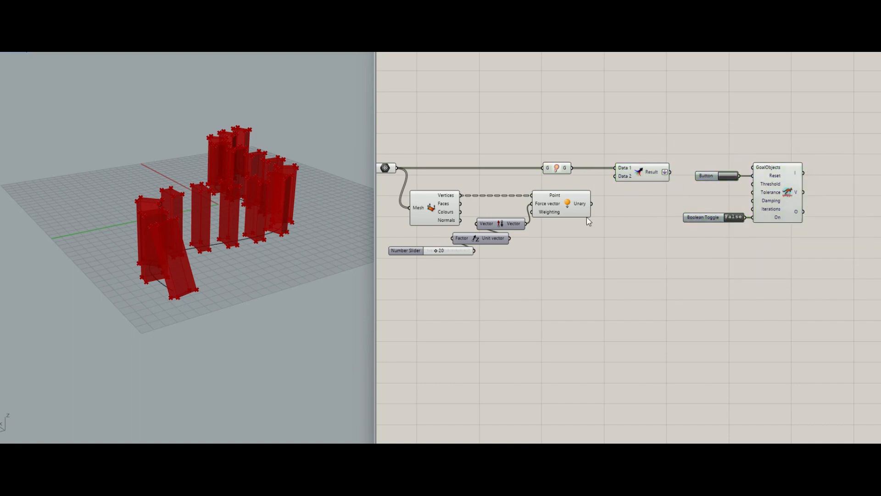
Step: Connect the Load's Unary output to the second input of the Merge
right_click_drag(586, 216, 617, 205)
scroll(629, 183, "up", 4)
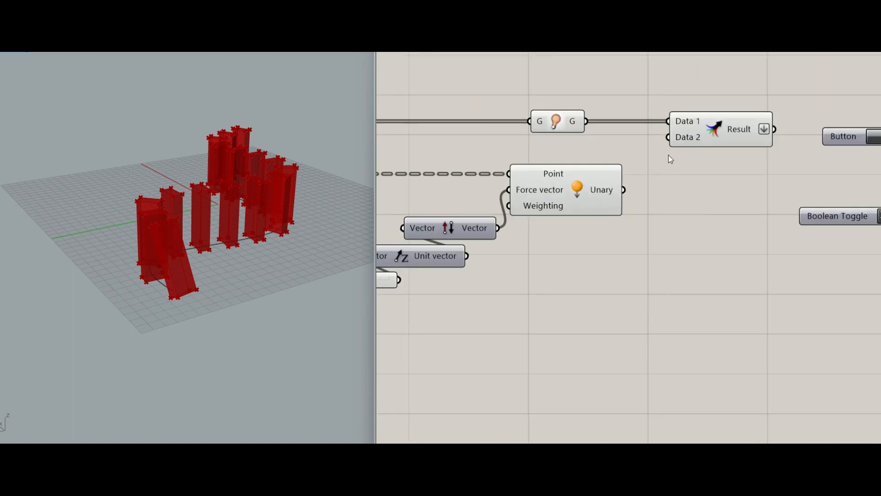
left_click_drag(673, 141, 625, 189)
scroll(659, 217, "down", 3)
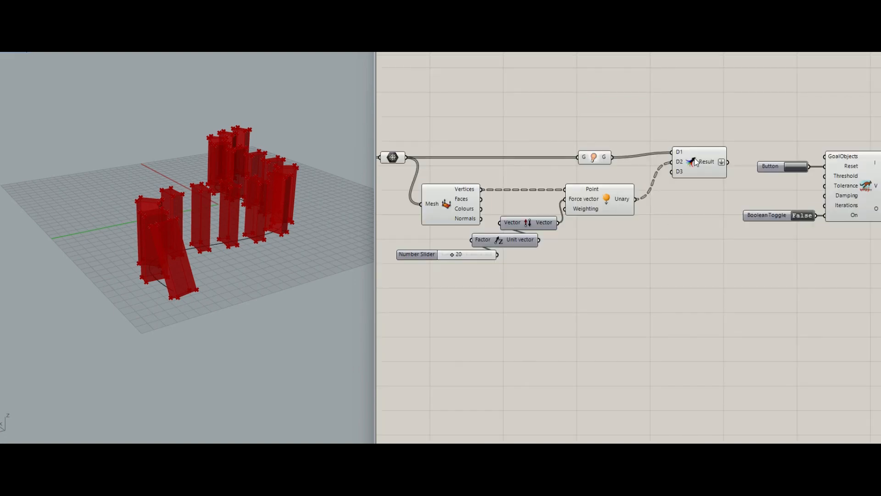
left_click(693, 169)
right_click_drag(692, 169, 748, 125)
left_click(503, 167)
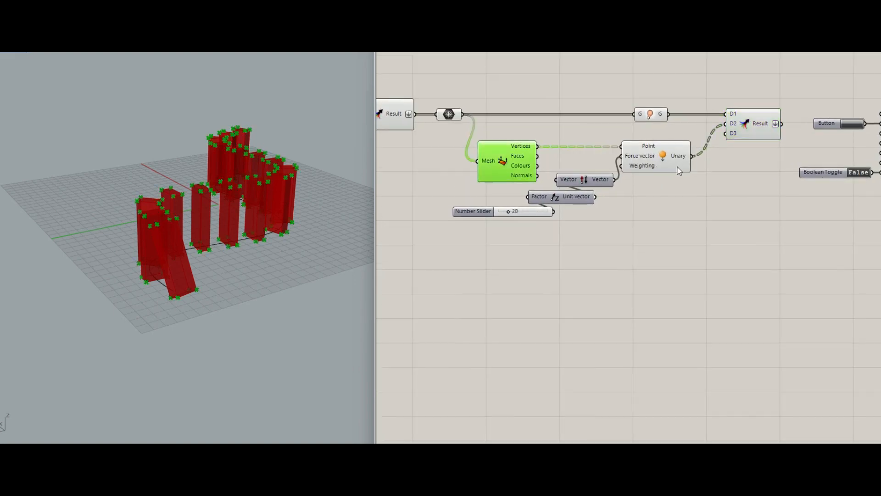
left_click(657, 166)
left_click(624, 249)
Step: Add a RigidPointSet component below the number slider and connect Deconstruct Mesh's Vertices to its Points input
right_click_drag(592, 239, 594, 216)
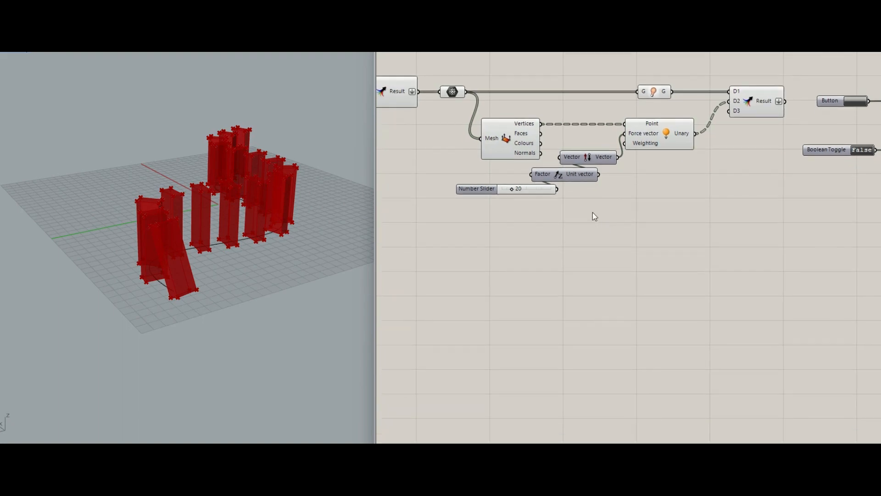
scroll(577, 216, "up", 1)
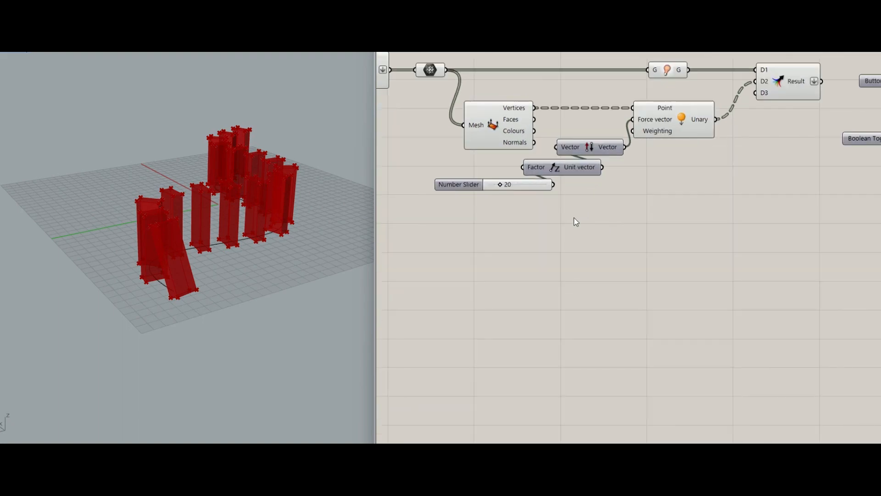
double_click(574, 219)
type("rigi")
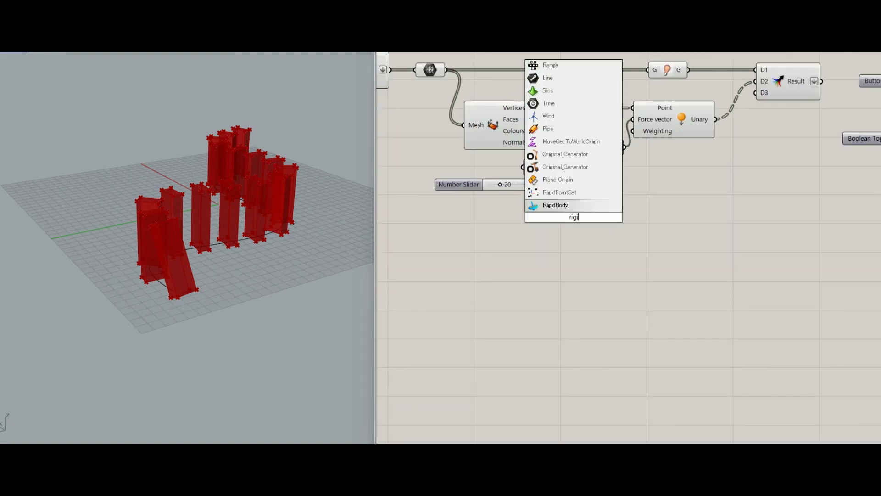
left_click(558, 191)
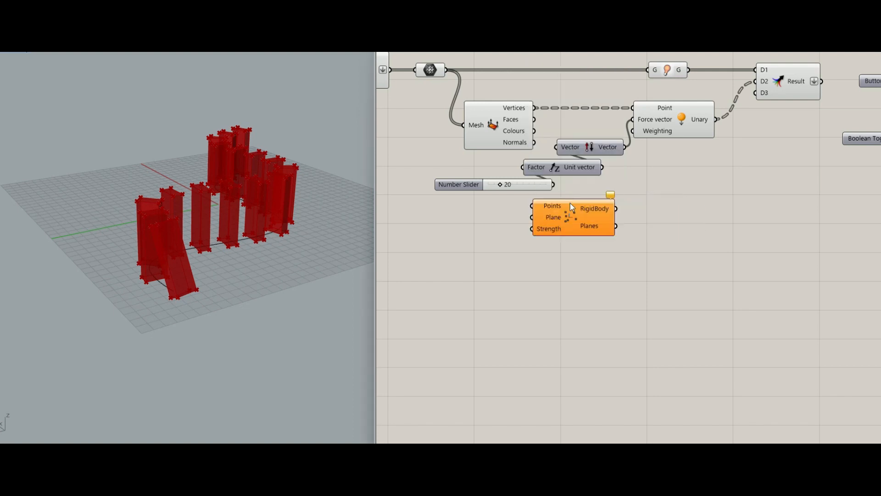
left_click_drag(585, 217, 622, 230)
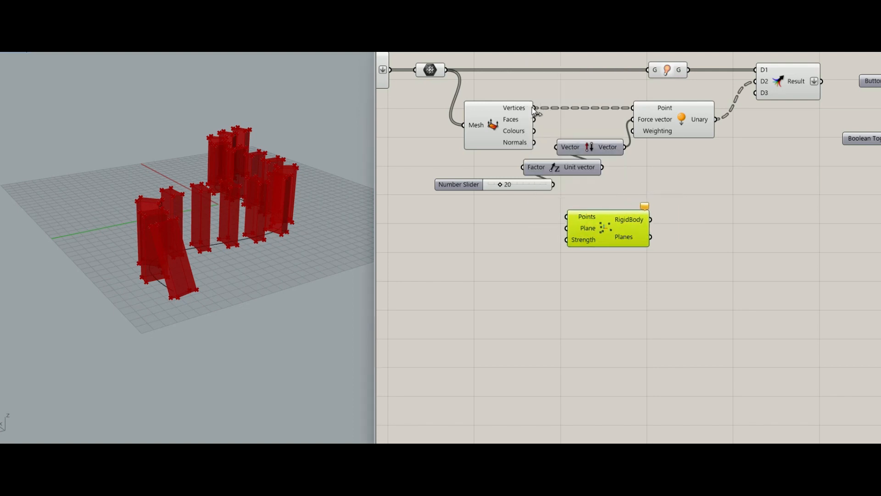
left_click_drag(535, 108, 611, 228)
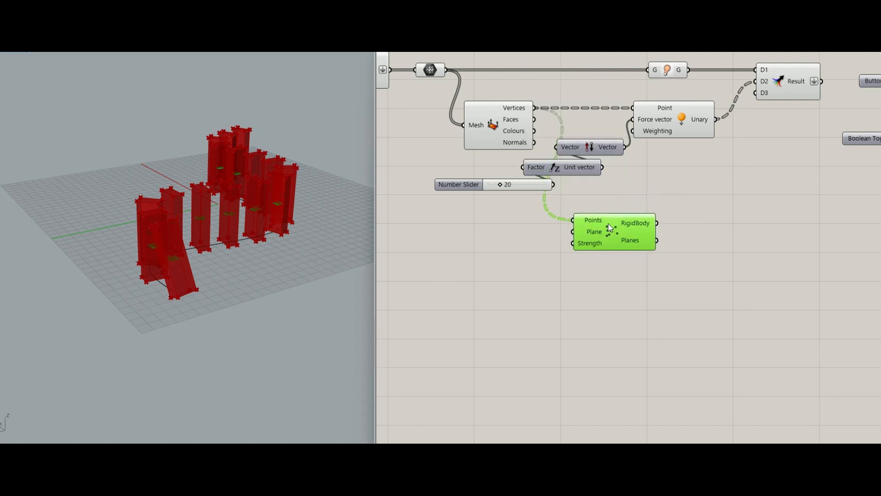
Step: Connect the RigidPointSet's RigidBody output to the D3 input of the Merge
right_click_drag(687, 216, 641, 212)
left_click_drag(708, 89, 612, 220)
left_click_drag(747, 86, 756, 93)
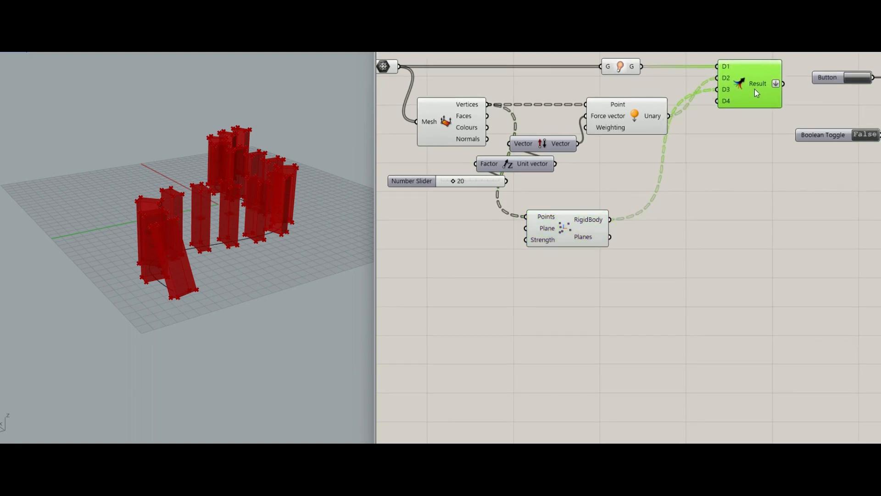
left_click(724, 152)
Step: Add a SolidCollide component and place it below the RigidPointSet
right_click_drag(646, 171, 655, 105)
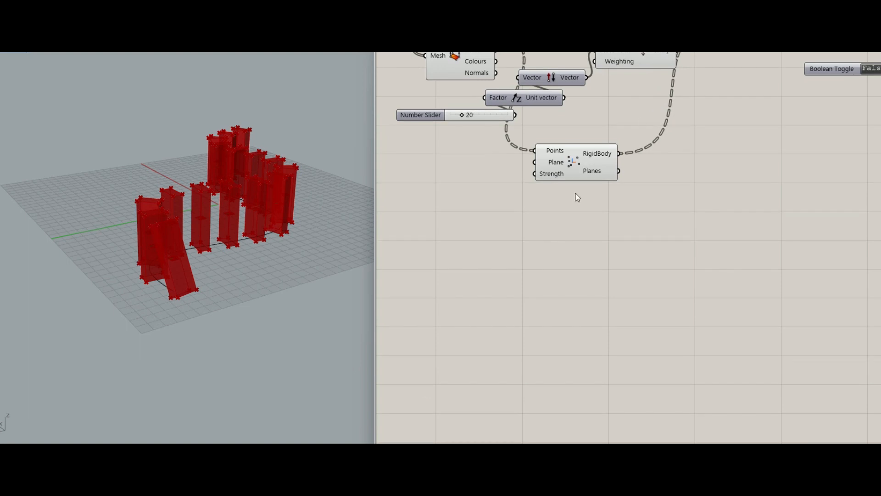
double_click(564, 204)
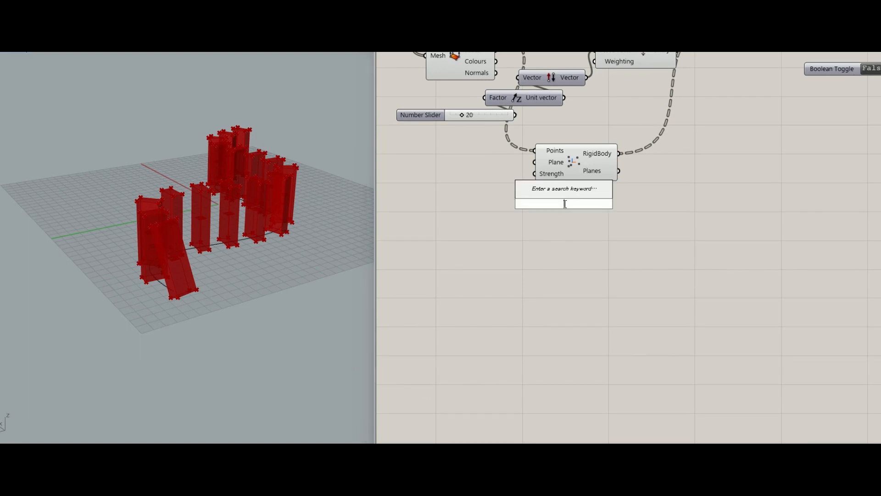
type("soli")
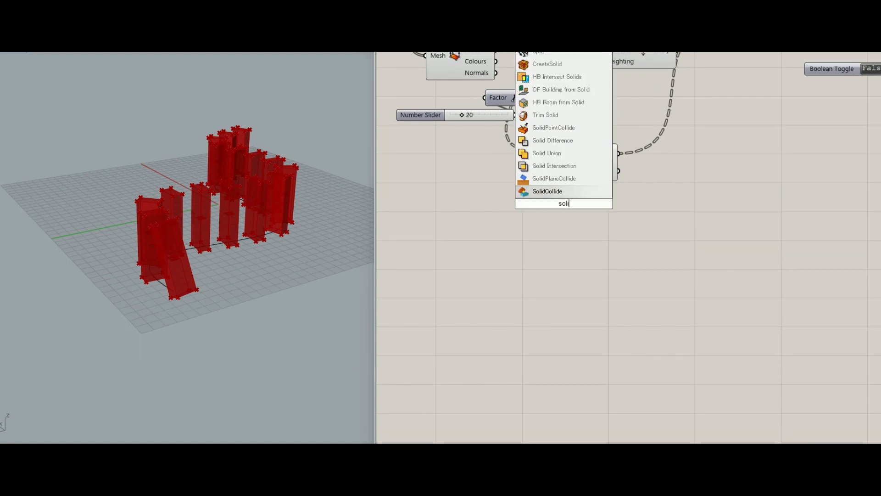
key("Return")
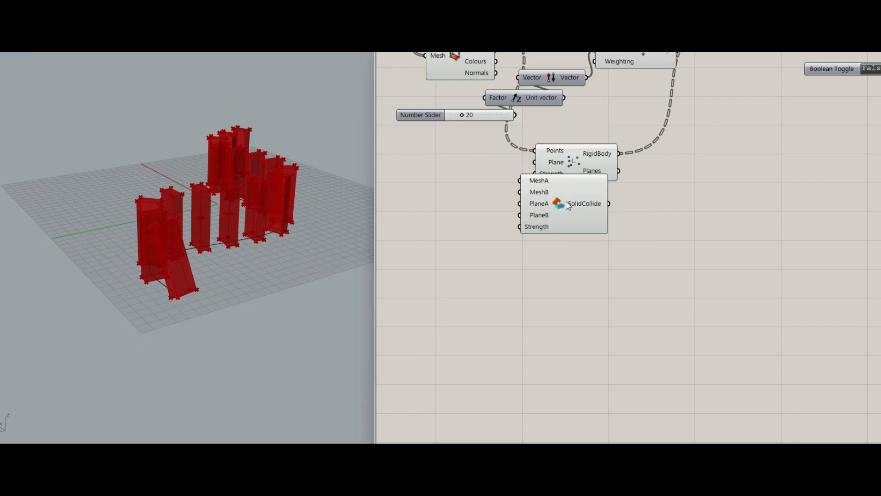
left_click_drag(571, 220, 593, 228)
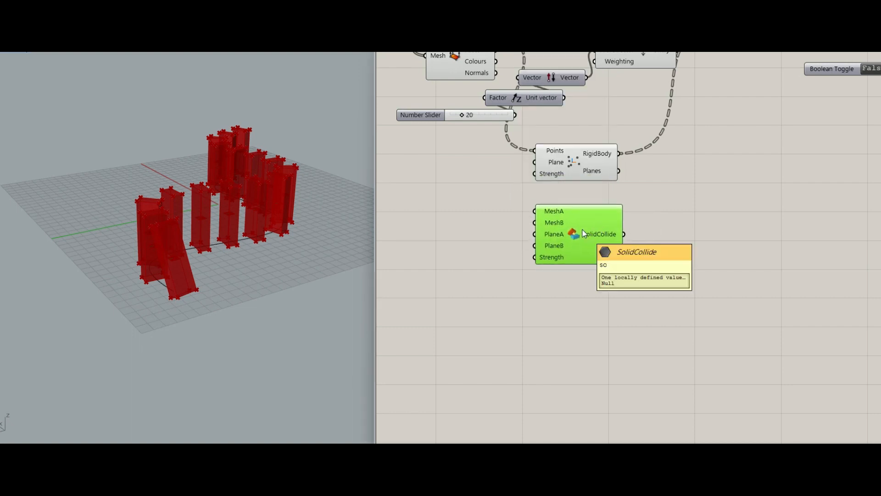
right_click_drag(584, 233, 627, 220)
left_click_drag(629, 229, 635, 236)
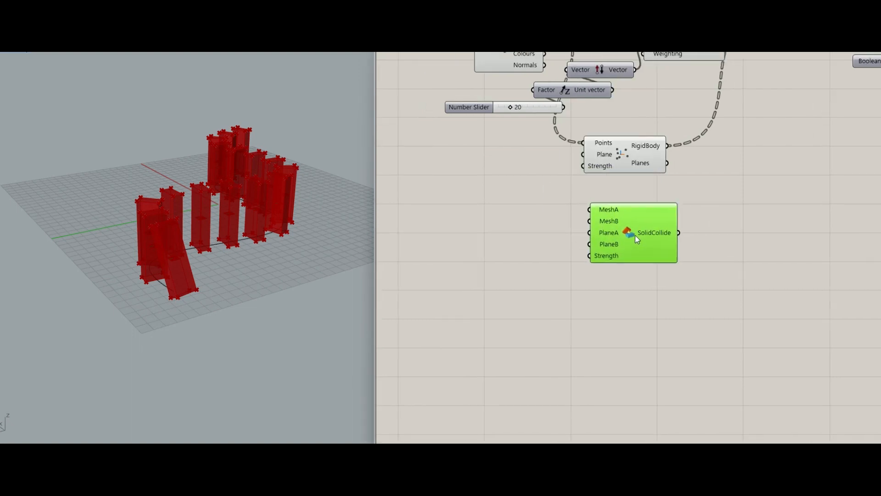
right_click_drag(521, 224, 553, 282)
left_click(550, 116)
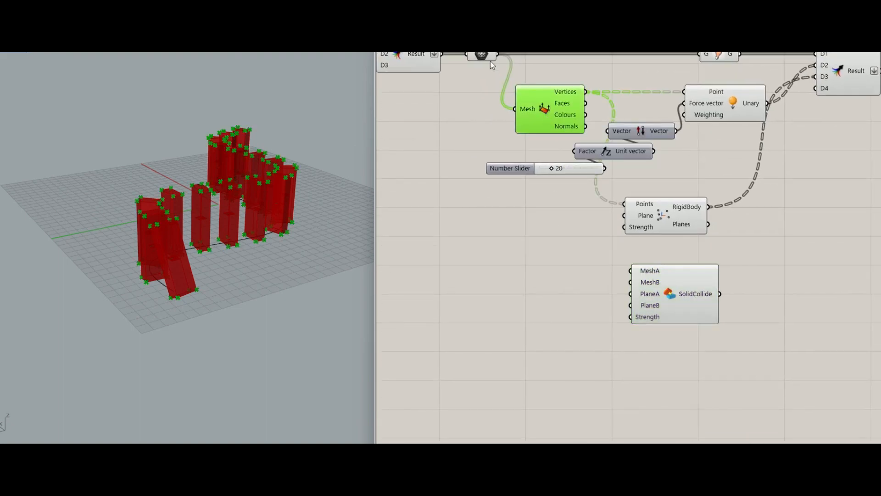
Step: Add a Cross Reference component beside SolidCollide and connect the box mesh parameter to both its List (A) and List (B) inputs
left_click(558, 266)
double_click(556, 270)
type("c")
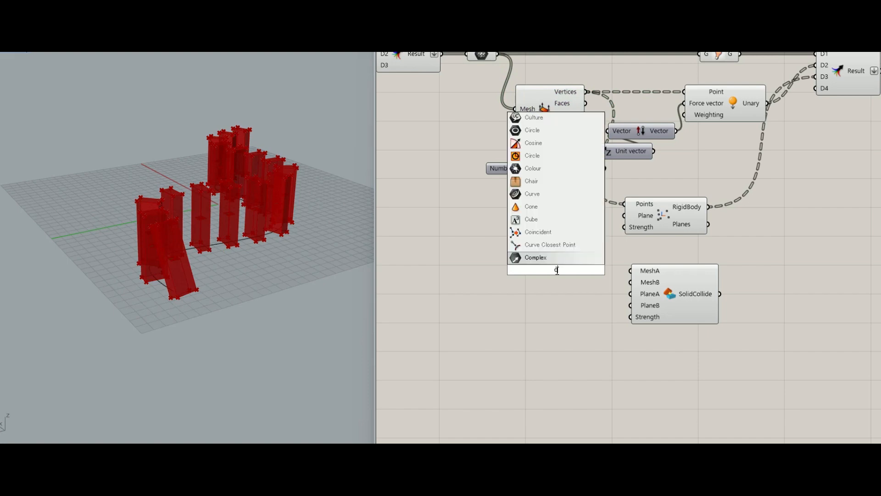
type("ross")
key("Return")
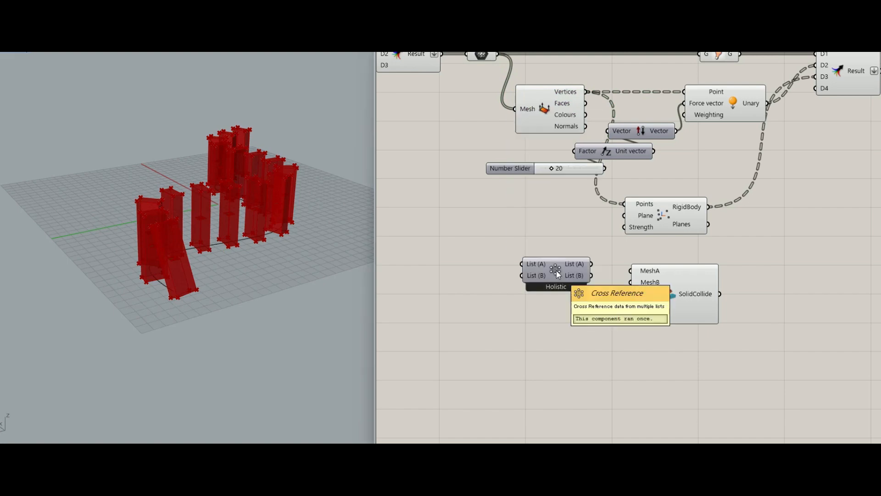
left_click(556, 271)
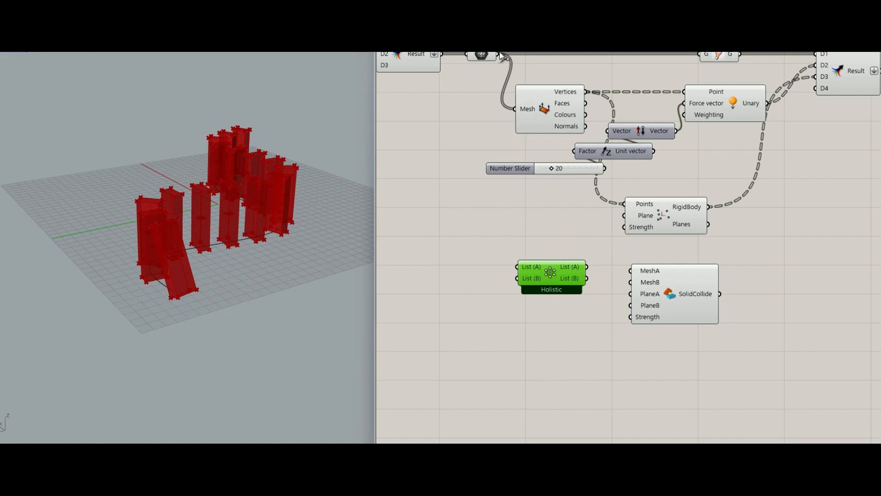
left_click_drag(505, 228, 524, 267)
left_click_drag(506, 98, 501, 63)
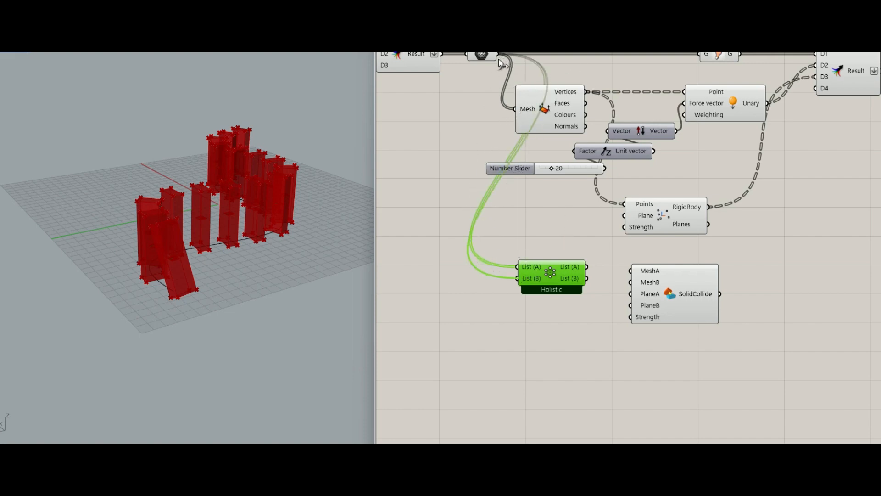
Step: Graft both Cross Reference outputs and connect them to SolidCollide's MeshA and MeshB inputs, aligning the two components
right_click(573, 270)
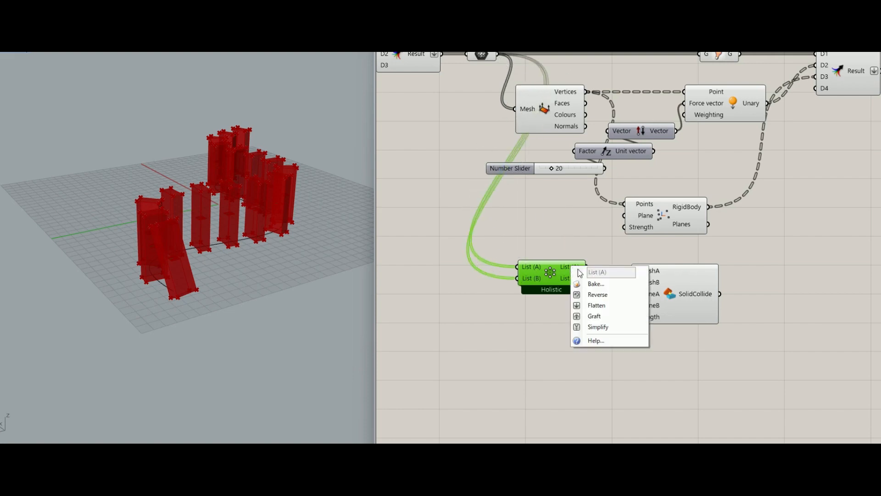
left_click(594, 316)
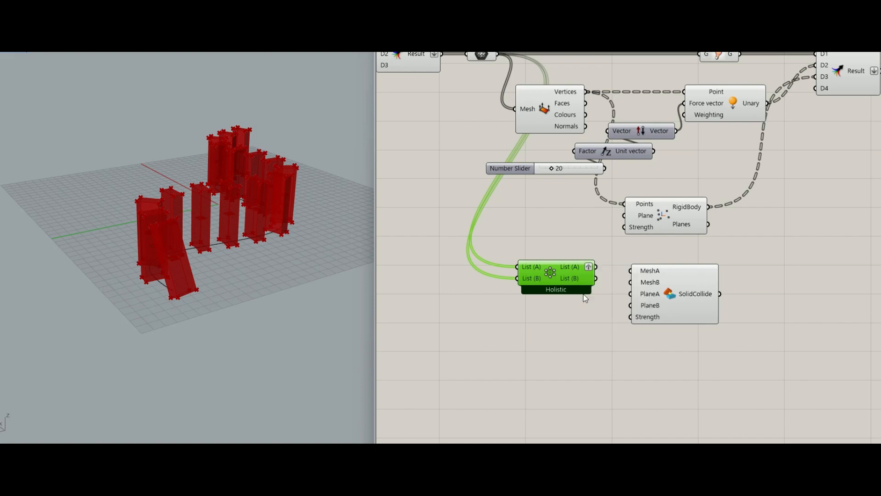
right_click(582, 277)
left_click(588, 327)
left_click_drag(574, 278, 585, 279)
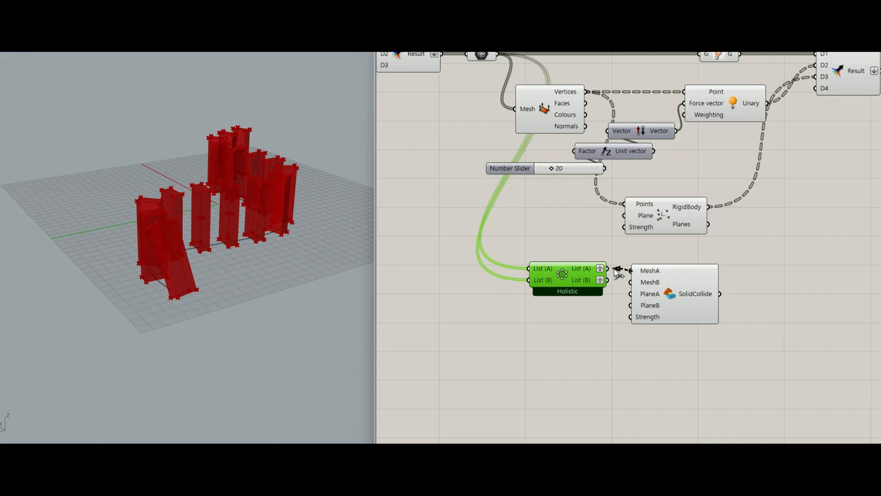
left_click_drag(677, 288, 673, 286)
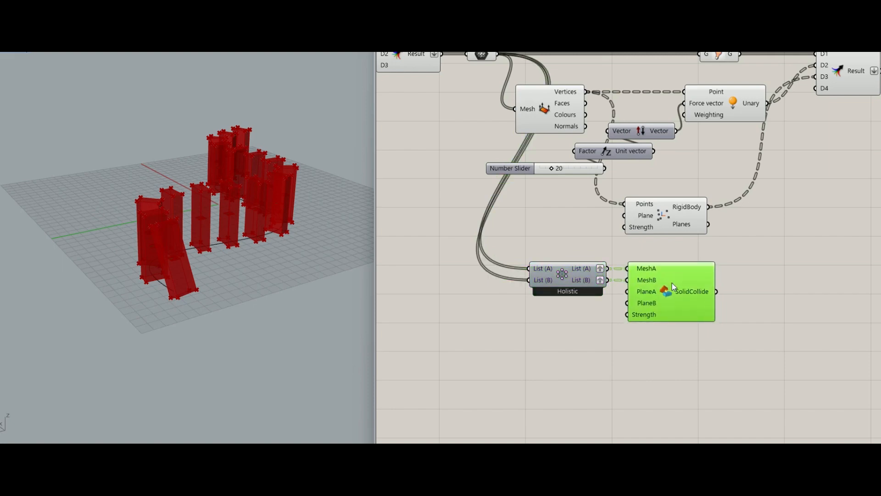
left_click(660, 348)
scroll(659, 344, "down", 2)
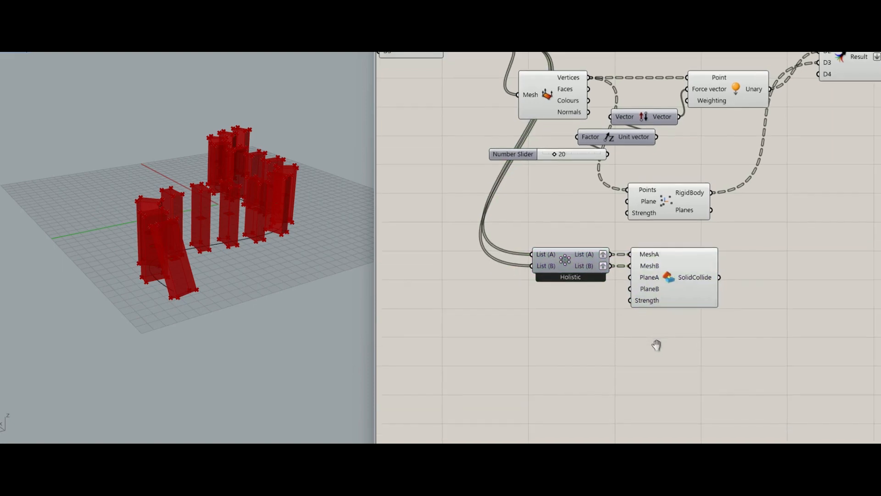
double_click(595, 302)
type("100")
key("Return")
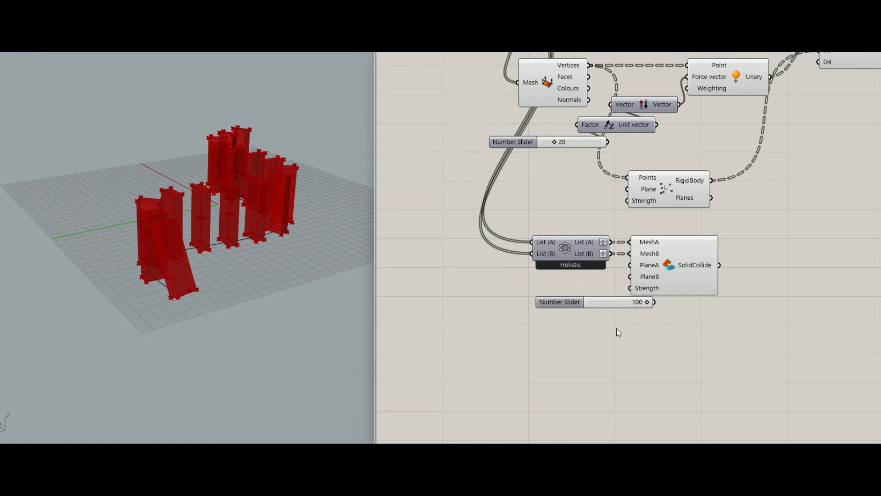
left_click(618, 303)
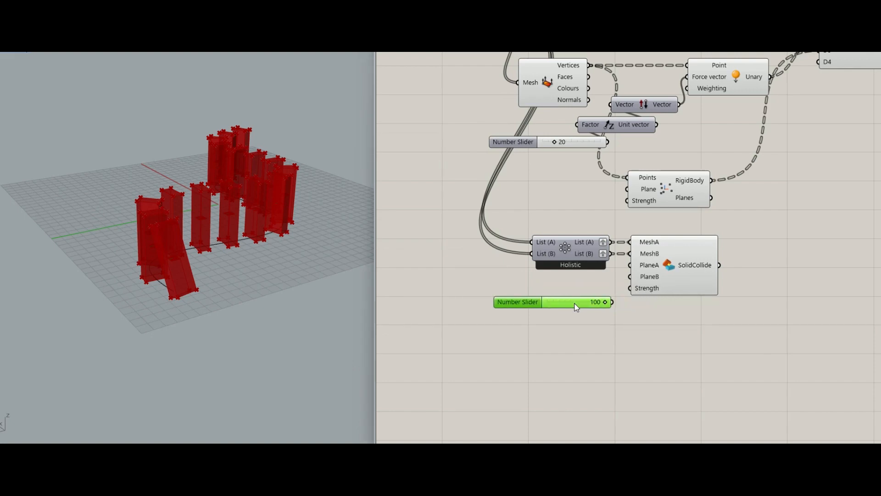
key("Delete")
Step: Add a number slider set to 200 below Cross Reference and connect it to SolidCollide's Strength input
double_click(573, 302)
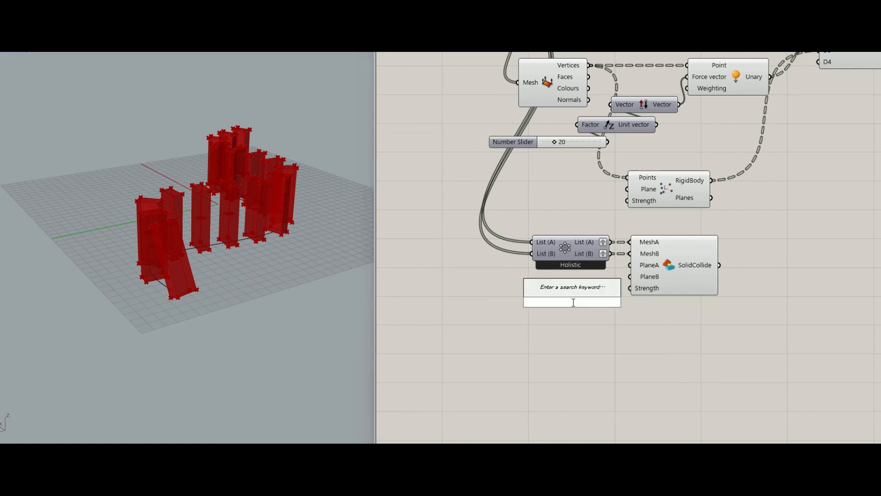
type("200")
key("Return")
left_click(607, 296)
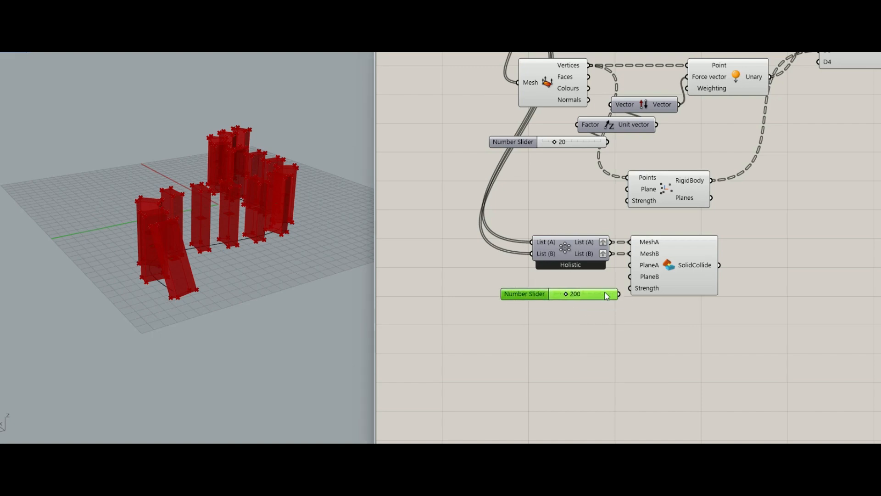
left_click_drag(607, 296, 607, 293)
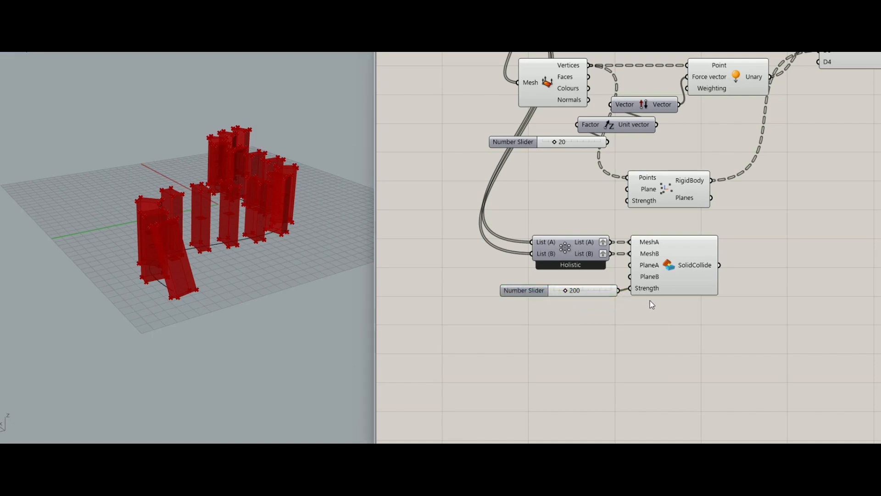
Step: Connect the SolidCollide output to the D4 input of the Merge
right_click_drag(647, 325, 556, 338)
left_click(593, 280)
right_click_drag(716, 238, 689, 267)
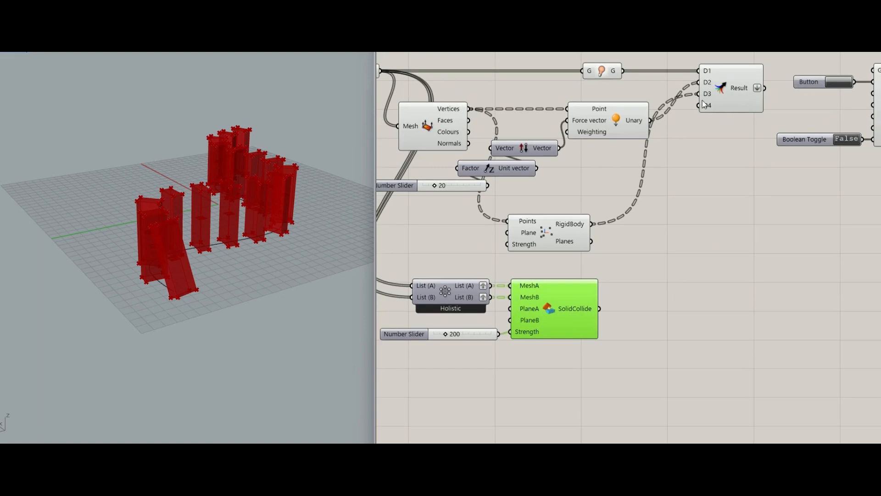
left_click_drag(688, 149, 600, 309)
Step: Connect the Merge's Result to the solver's GoalObjects input and shift the solver, button and toggle together to line up with it
right_click_drag(790, 110, 679, 180)
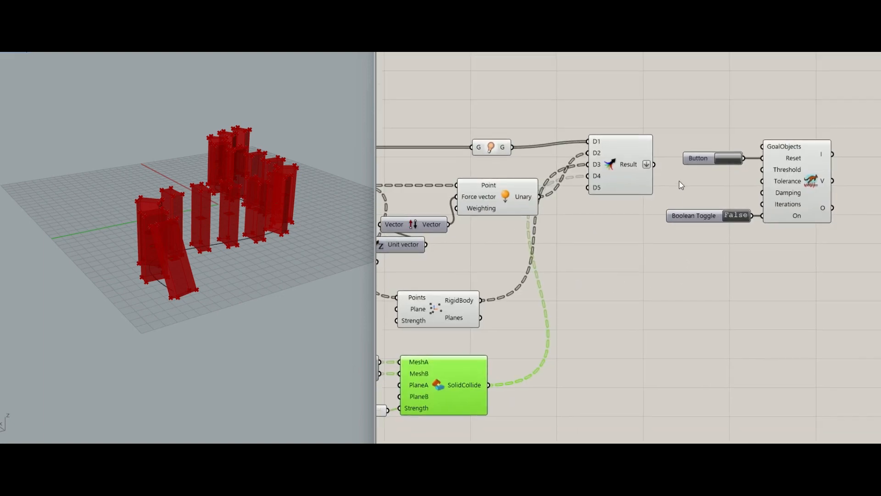
left_click_drag(768, 144, 765, 146)
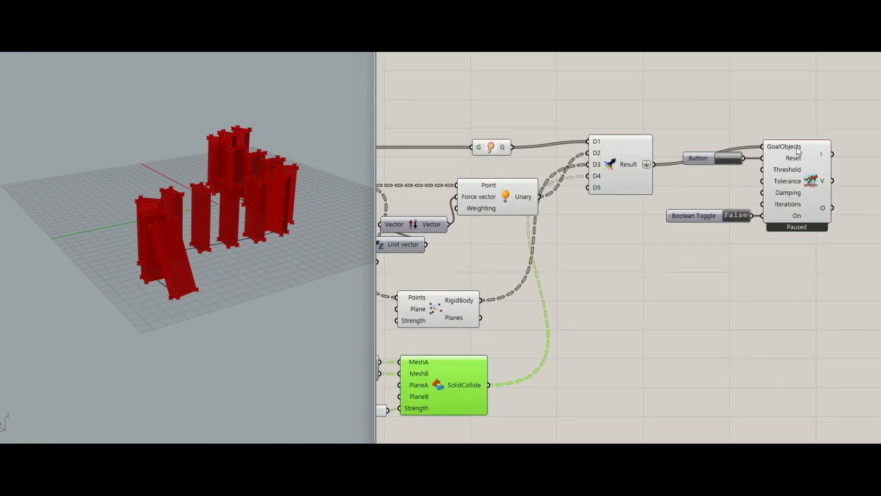
left_click_drag(841, 114, 700, 231)
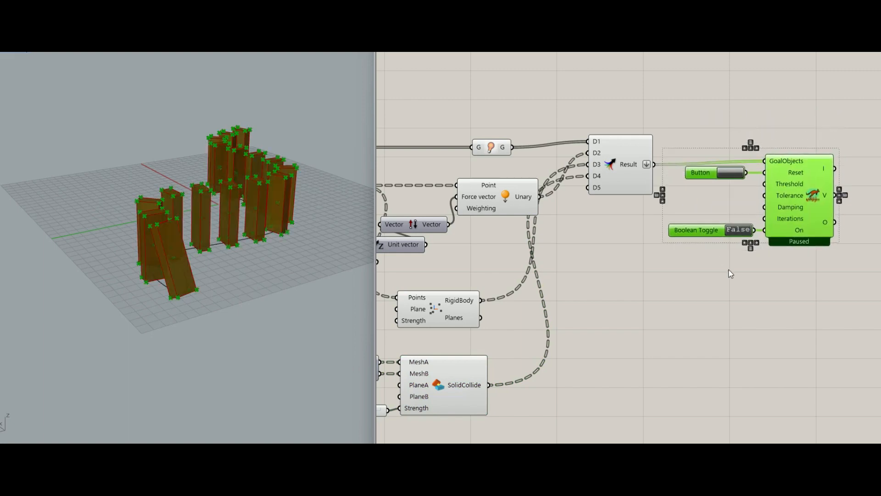
left_click(729, 271)
right_click_drag(806, 255, 713, 273)
Step: Run the simulation with the Boolean toggle and reset it to examine how the boxes fall without a floor
left_click(646, 248)
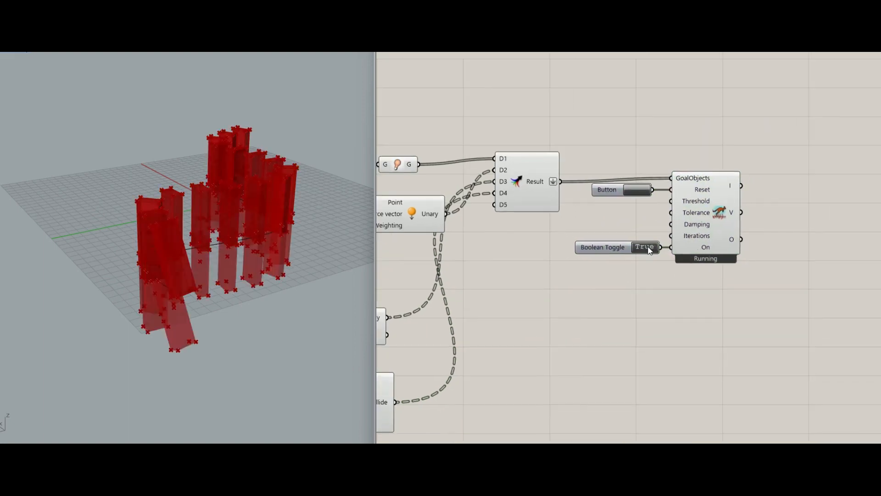
left_click(646, 247)
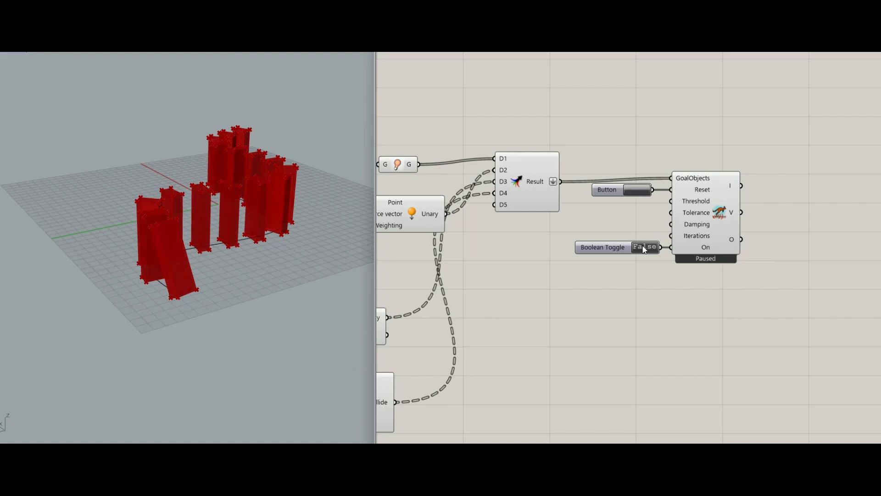
left_click(645, 248)
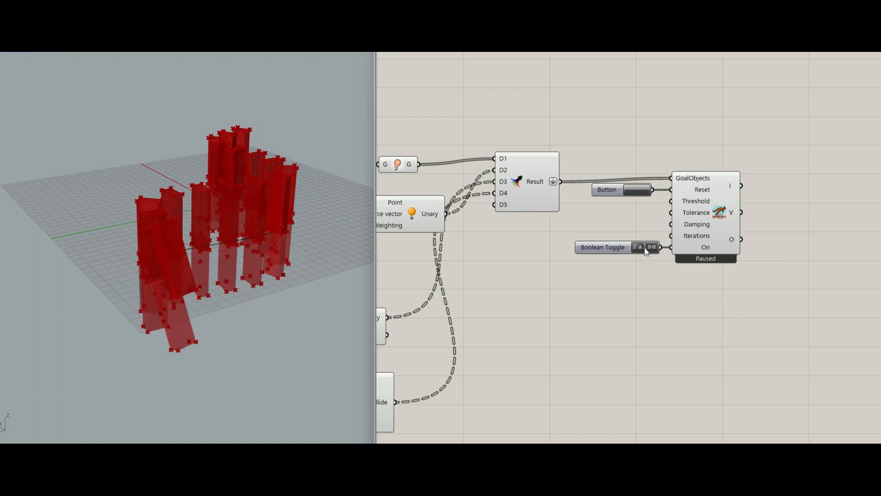
left_click(643, 193)
right_click_drag(156, 260, 287, 192)
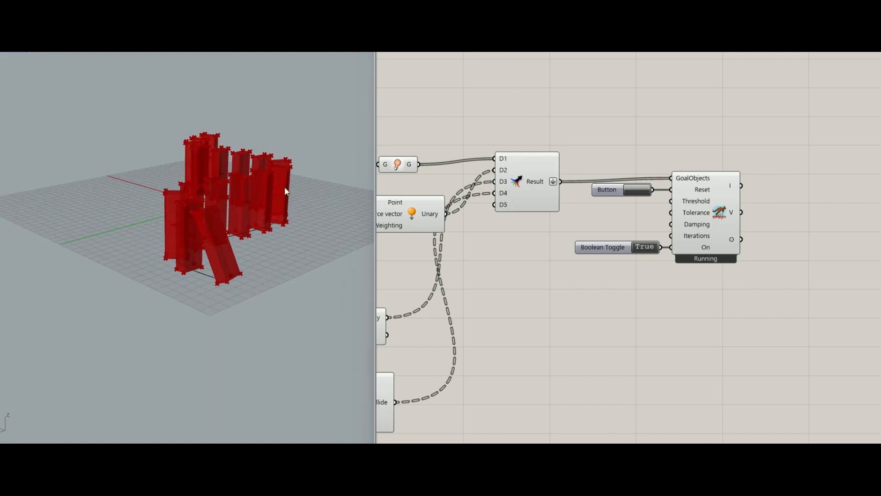
scroll(299, 185, "up", 3)
left_click(643, 190)
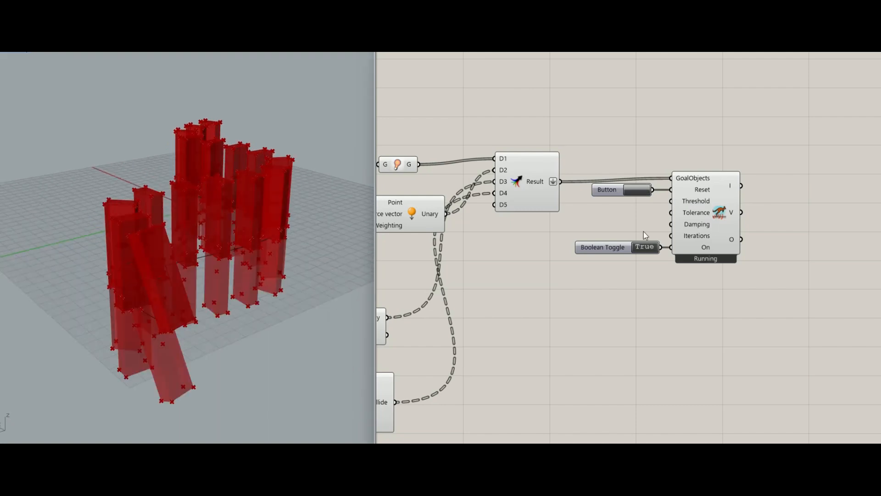
Step: Add a Floor goal, connect it to the D5 input of the Merge, and place it below SolidCollide
right_click_drag(540, 273, 604, 235)
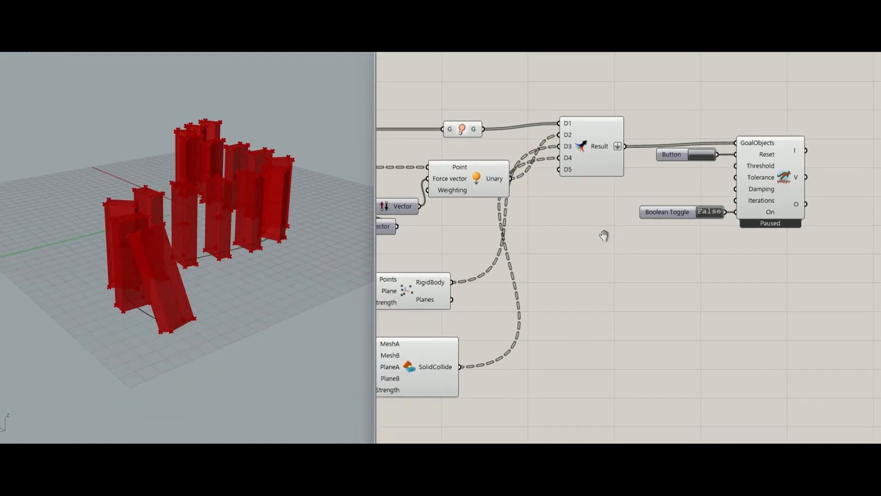
scroll(596, 239, "down", 2)
double_click(587, 242)
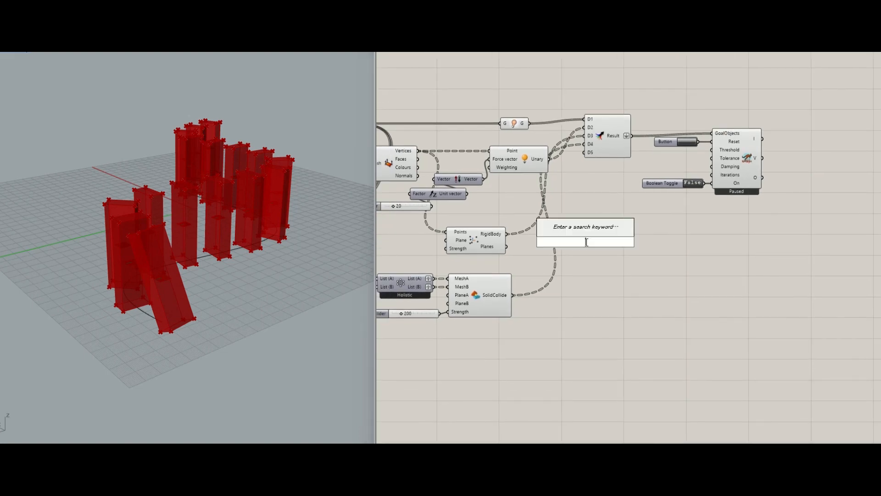
type("floor")
key("Return")
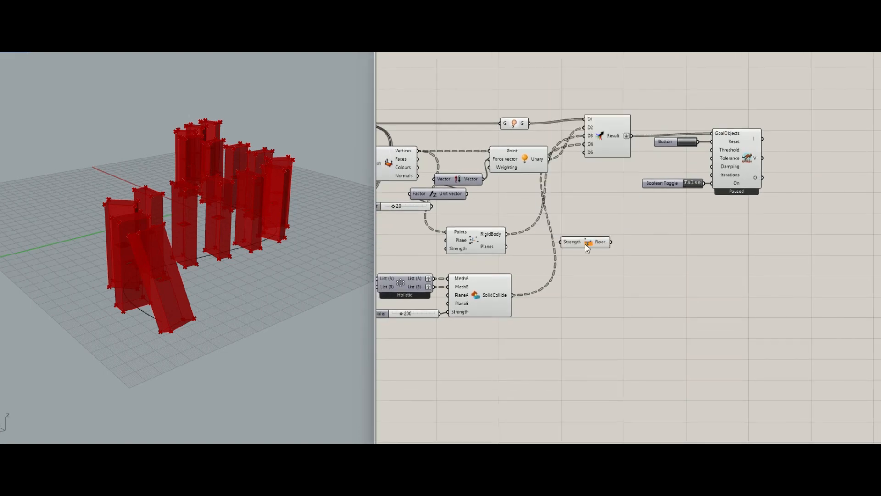
left_click_drag(587, 245, 586, 148)
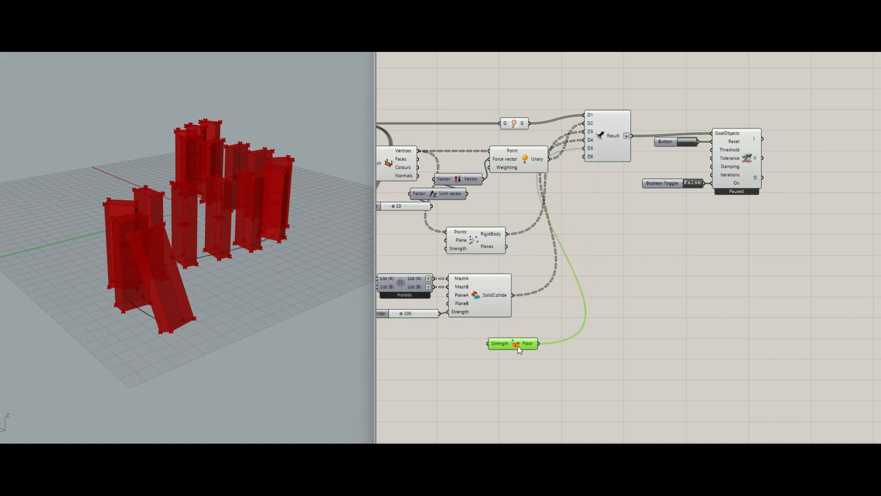
Step: Add a number slider set to 100 beside the Floor goal and connect it to the Floor's Strength input
right_click_drag(484, 353, 585, 320)
scroll(524, 309, "up", 3)
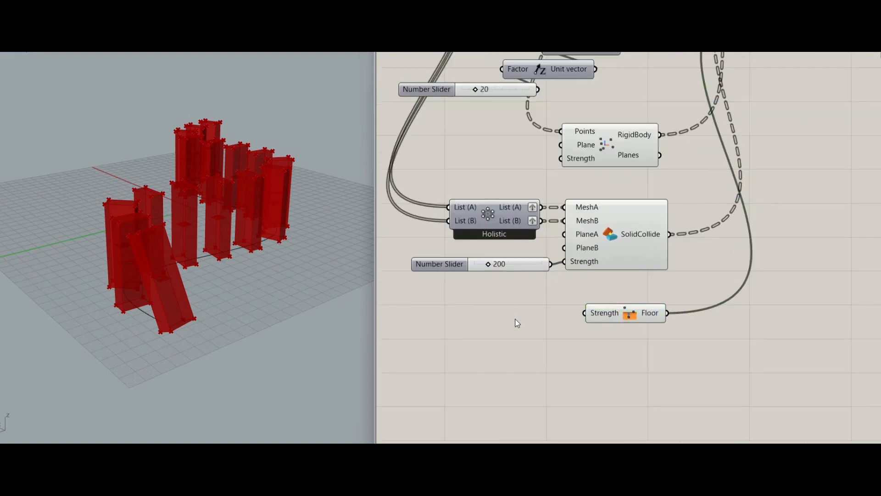
double_click(515, 319)
type("200")
key("Return")
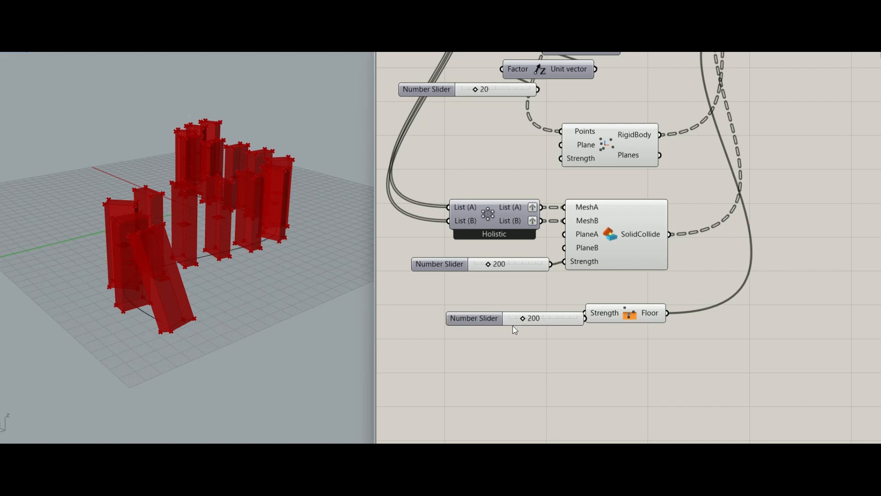
left_click_drag(555, 320, 513, 307)
double_click(513, 306)
type("1")
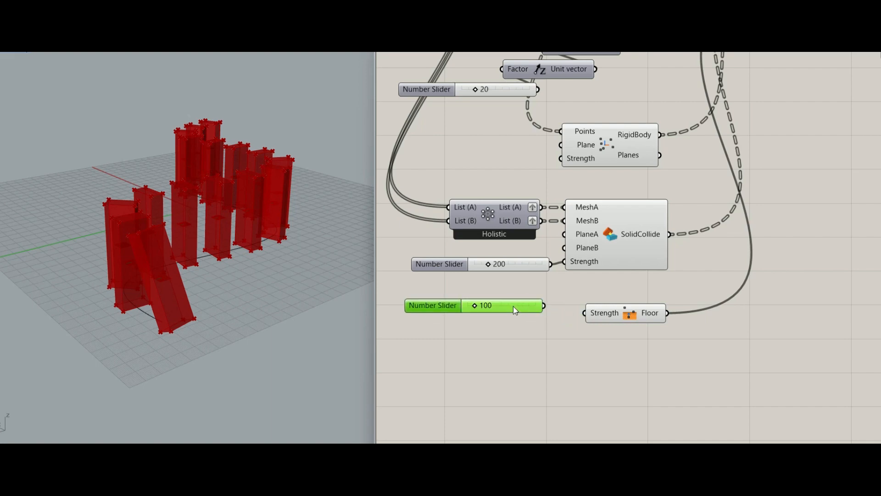
left_click_drag(513, 307, 529, 315)
left_click(628, 319)
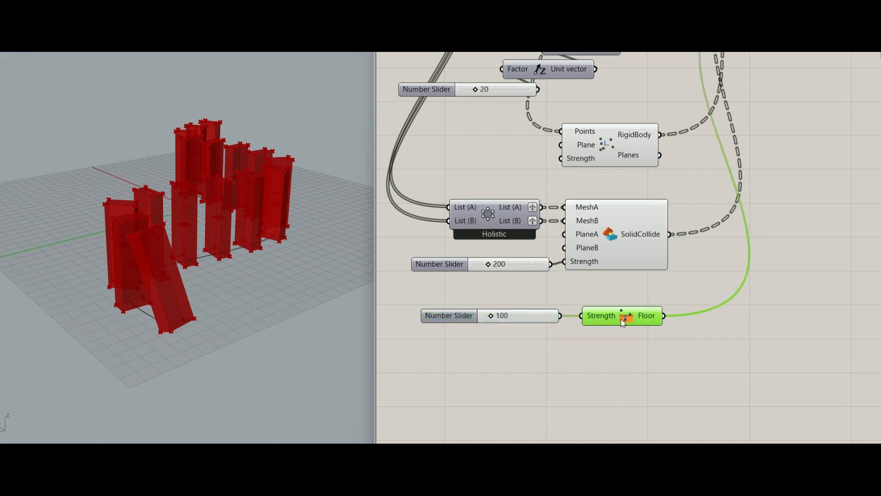
Step: Run the simulation to check the boxes' collisions with the floor, then pause and reset the solver
scroll(712, 236, "down", 5)
scroll(701, 229, "up", 3)
right_click_drag(700, 224, 665, 224)
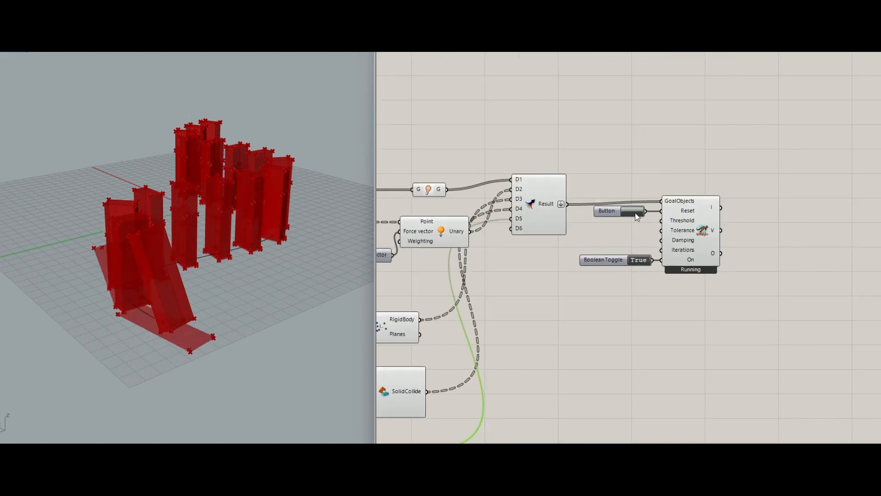
double_click(642, 259)
scroll(645, 245, "down", 3)
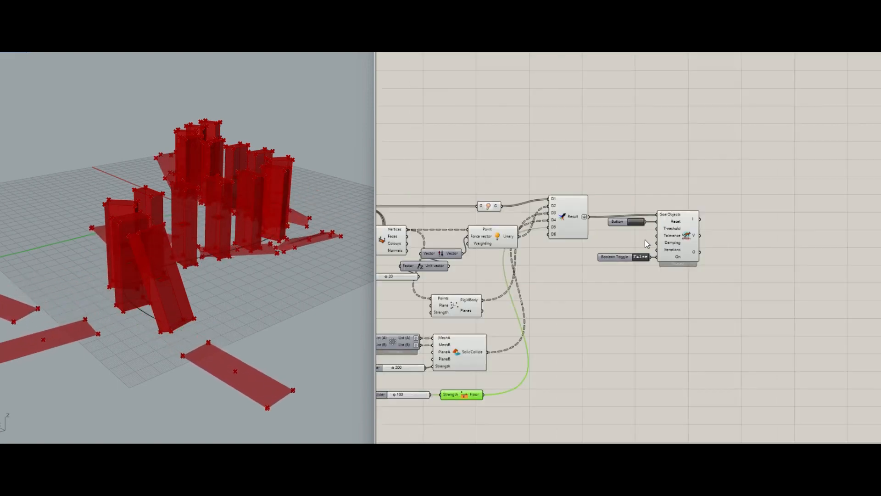
scroll(645, 230, "up", 4)
left_click(630, 212)
Step: Reposition the solver, reset button and Boolean toggle so their wires line up
left_click_drag(695, 226, 694, 230)
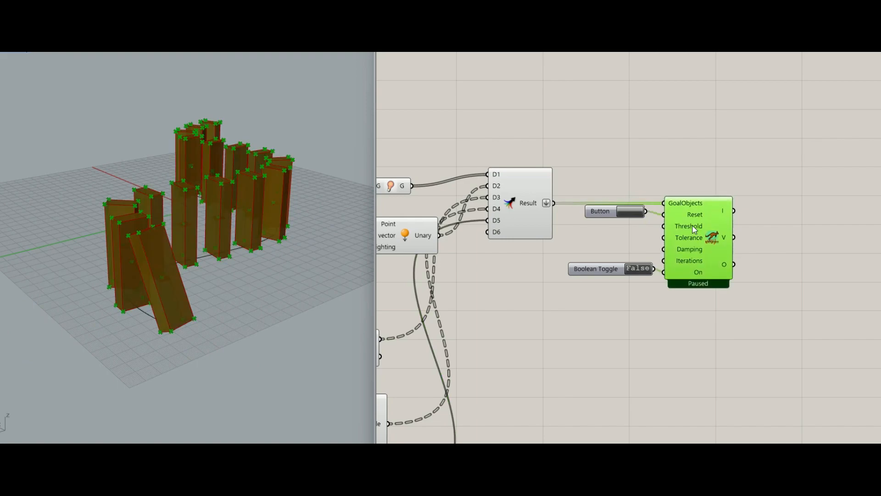
left_click_drag(602, 213, 602, 218)
left_click_drag(601, 269, 603, 272)
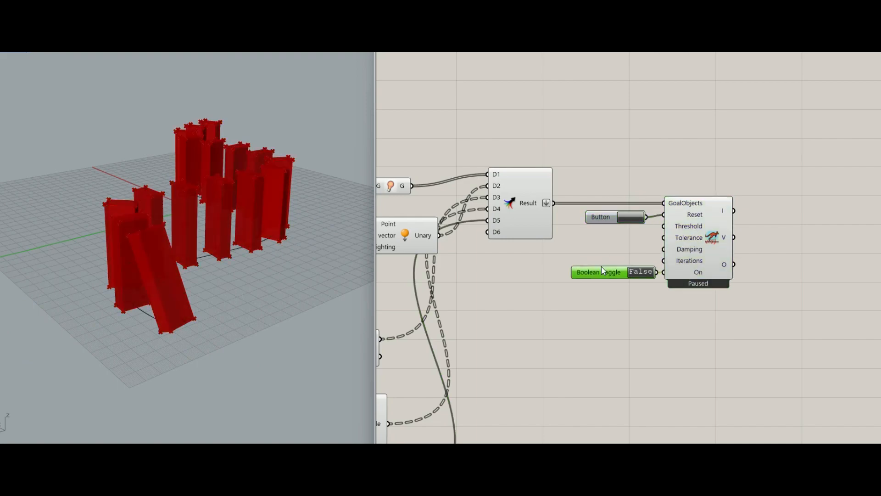
Step: Add a Mesh parameter beside the solver and connect the solver's O output to it
right_click_drag(750, 252, 605, 252)
double_click(617, 263)
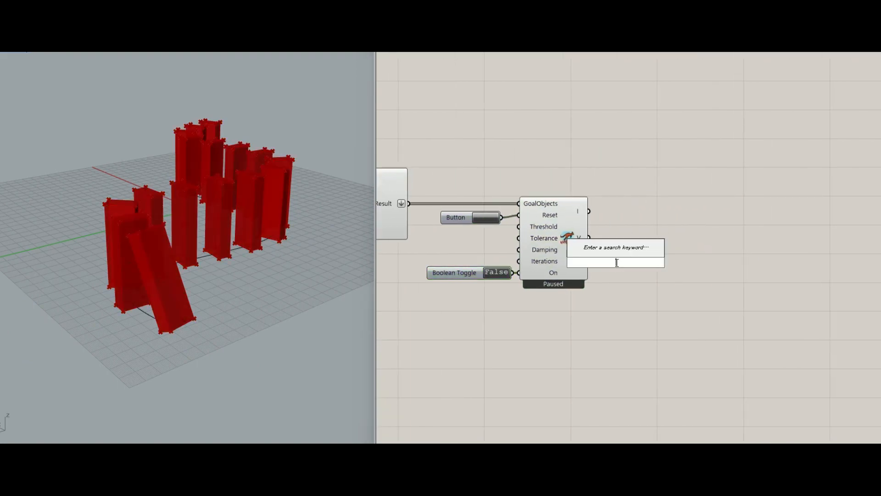
type("mesh")
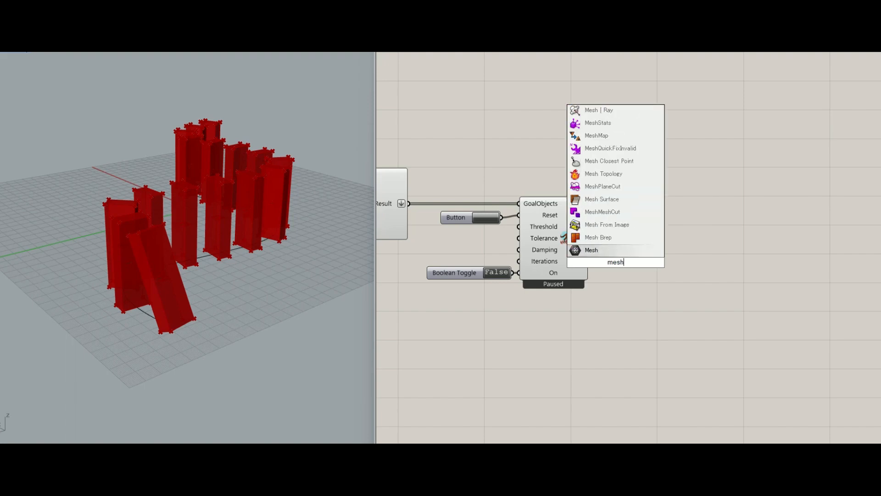
key("Return")
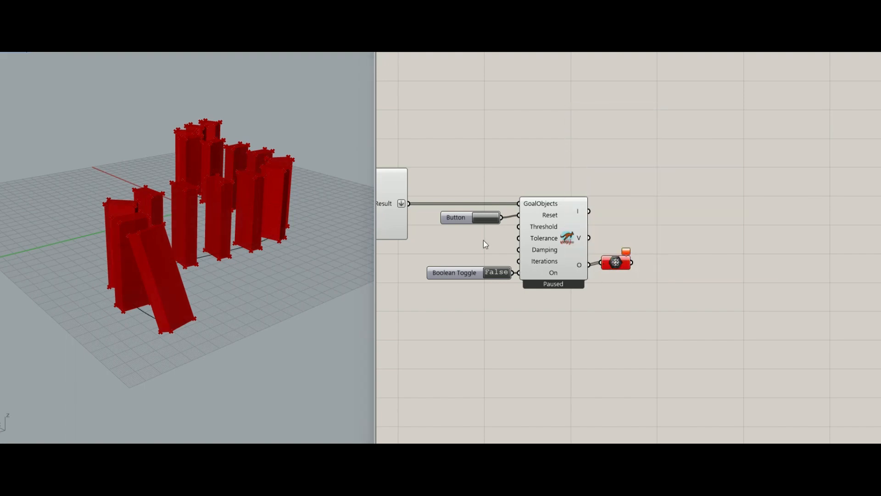
left_click(619, 264)
Step: Add a Custom Preview component beside the Mesh parameter and connect the mesh to its Geometry input
double_click(672, 263)
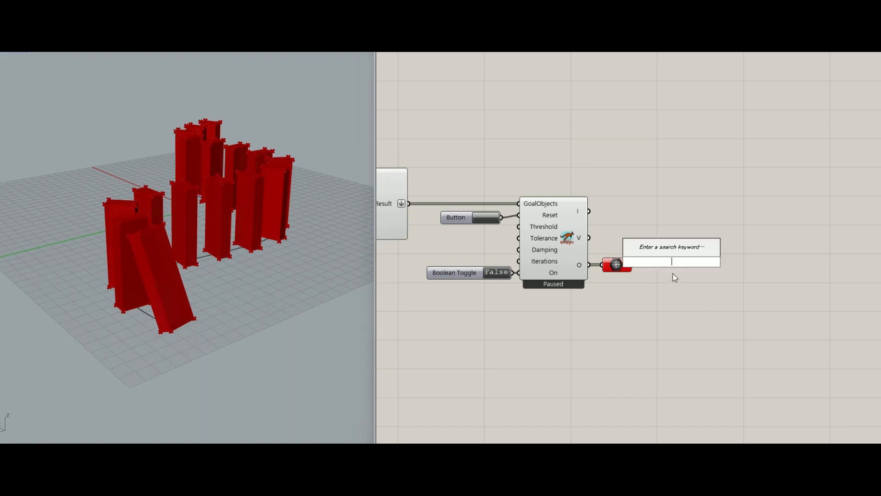
type("pre")
key("Up")
key("Up")
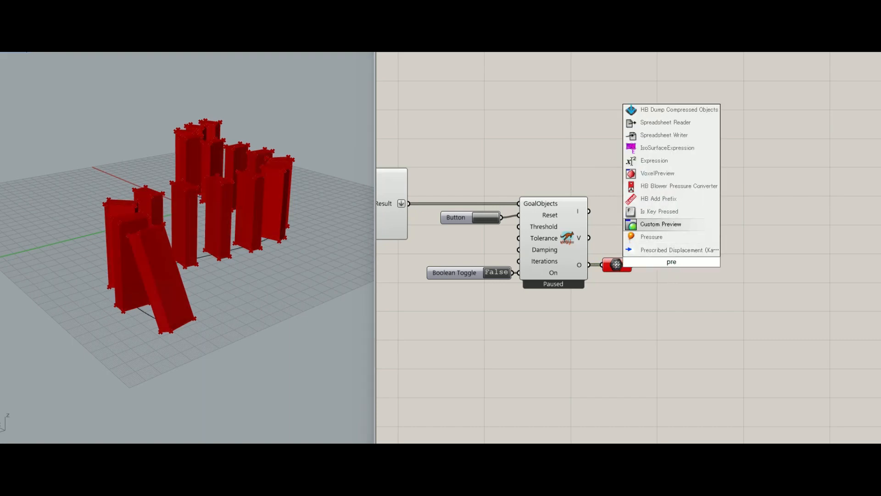
key("Return")
mouse_move(655, 265)
left_mouse_down()
mouse_move(666, 274)
mouse_move(648, 264)
left_mouse_up()
left_click_drag(668, 271, 682, 272)
Step: Add a Colour Swatch, set it to cyan, and connect it to the Custom Preview's Material input
double_click(643, 297)
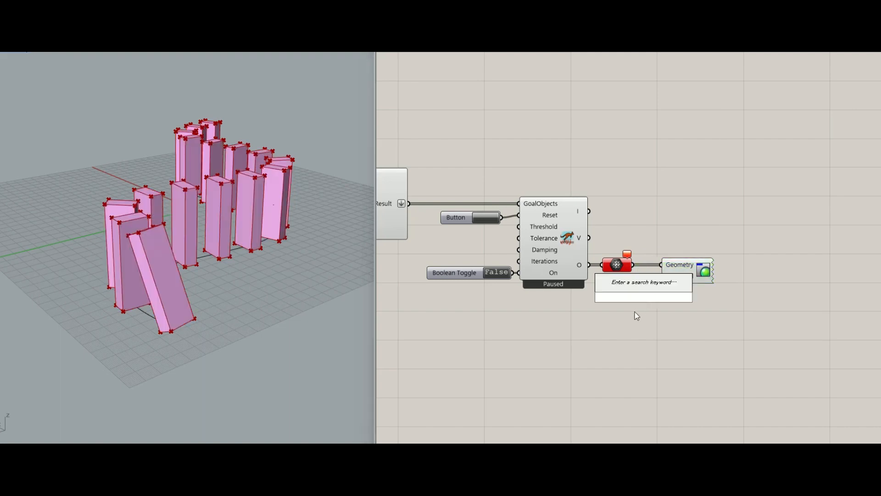
type("colou")
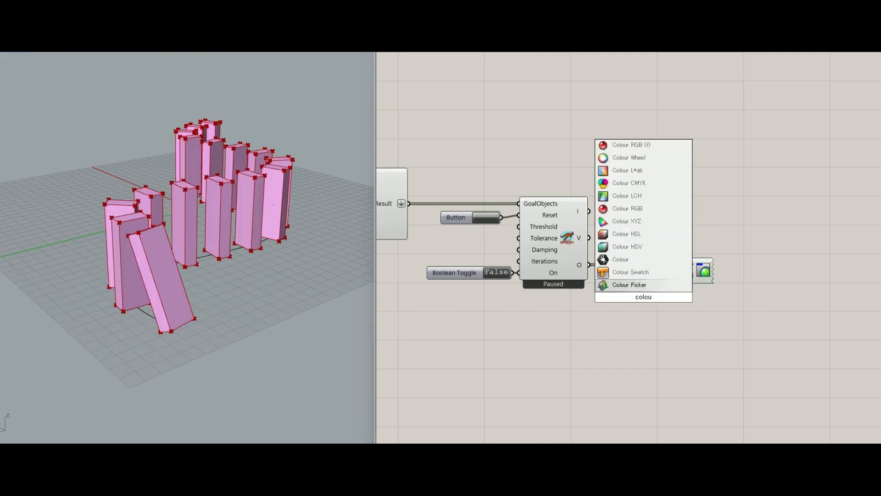
left_click(630, 271)
left_click(652, 304)
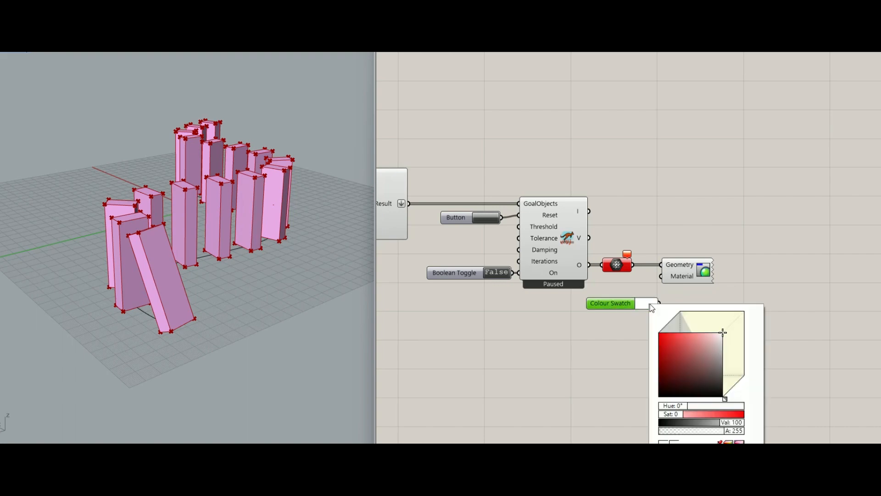
left_click_drag(730, 398, 739, 383)
left_click_drag(735, 324, 660, 303)
left_click(716, 296)
Step: Turn off the preview of the goal components, the Merge components and the Kangaroo solver
scroll(643, 268, "down", 4)
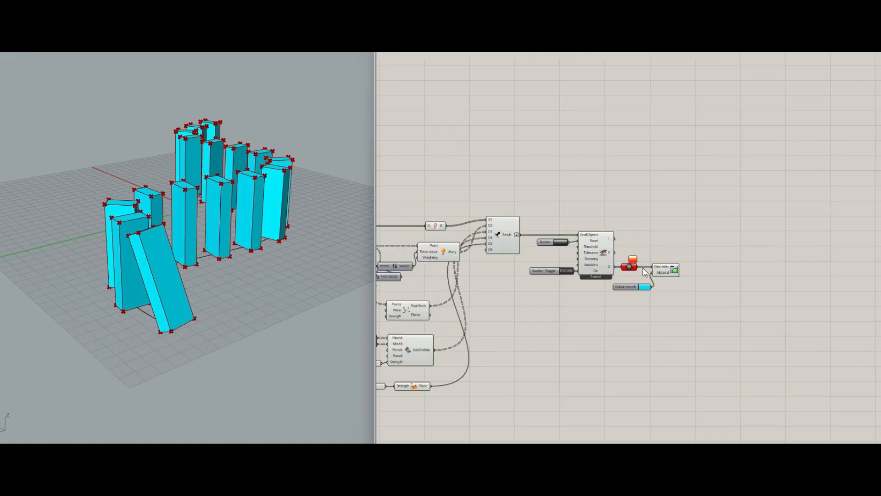
scroll(574, 261, "down", 3)
scroll(698, 283, "up", 2)
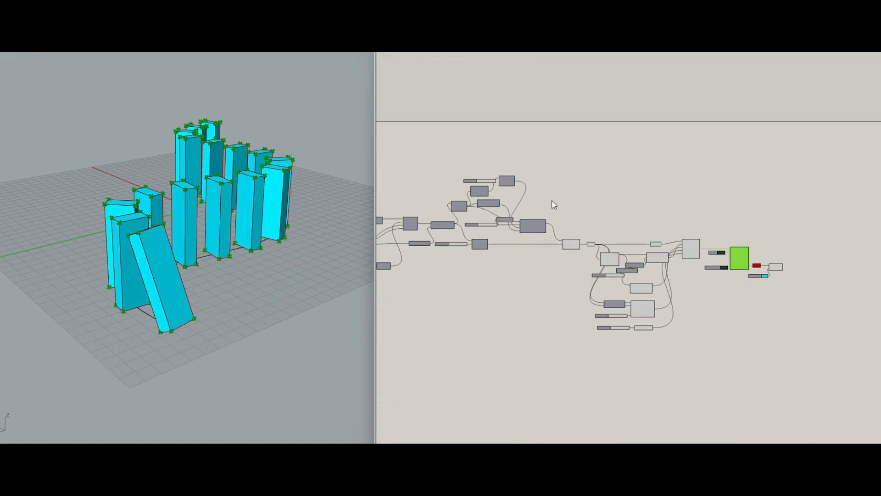
left_click_drag(552, 202, 708, 376)
middle_click(687, 313)
left_click(683, 351)
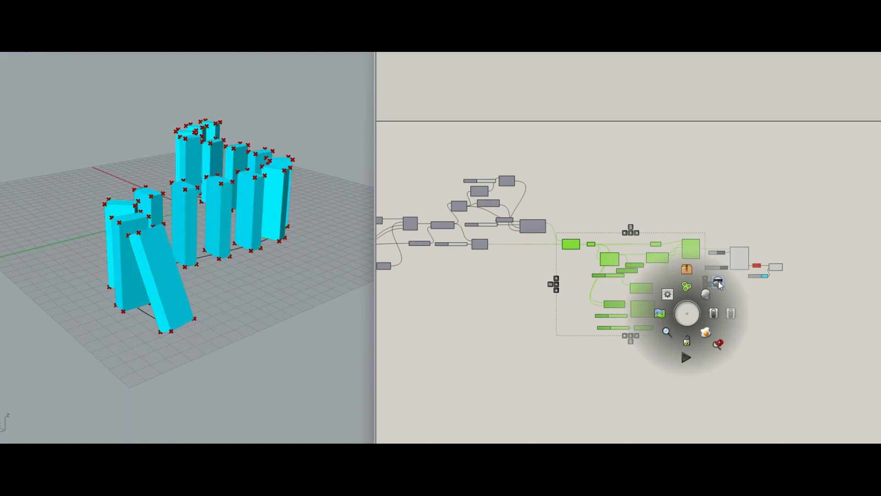
left_click(715, 289)
scroll(740, 258, "up", 4)
left_click(740, 259)
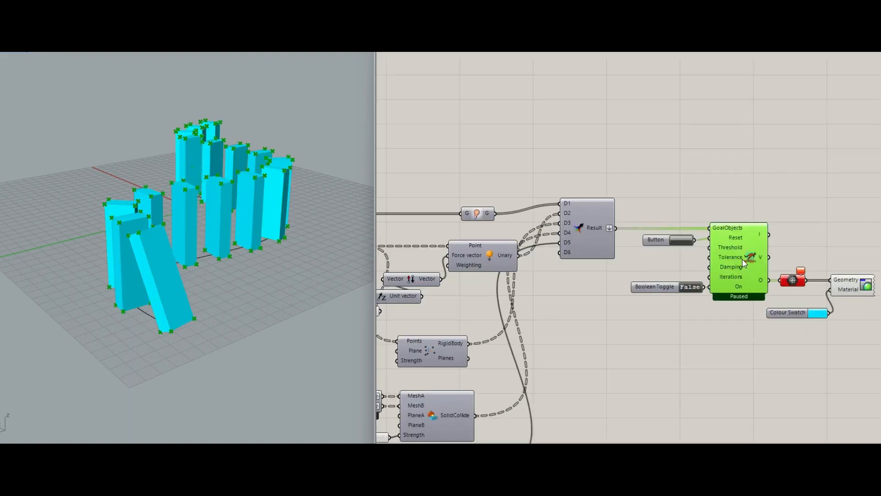
middle_click(742, 260)
left_click(775, 232)
Step: Start the solver and watch the coloured boxes topple along the curve
right_click_drag(163, 244, 198, 258)
scroll(697, 288, "up", 2)
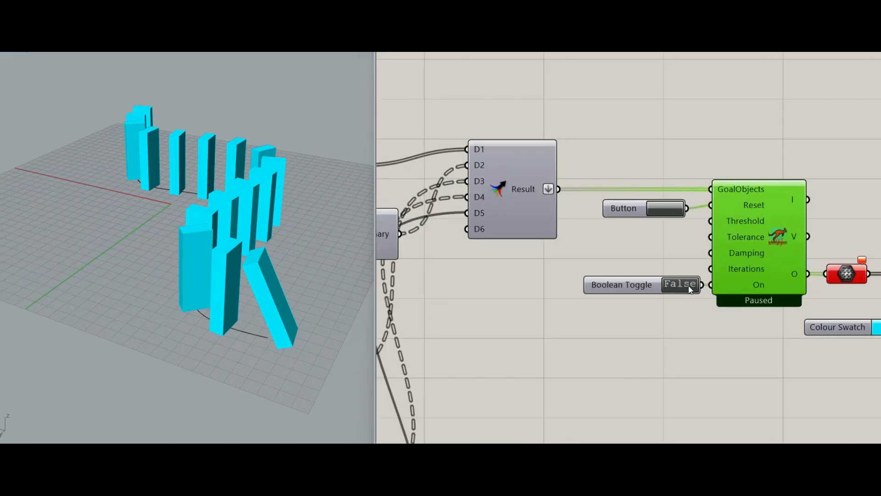
double_click(690, 284)
right_click_drag(296, 272, 318, 269)
scroll(223, 285, "down", 4)
right_click_drag(224, 288, 251, 295)
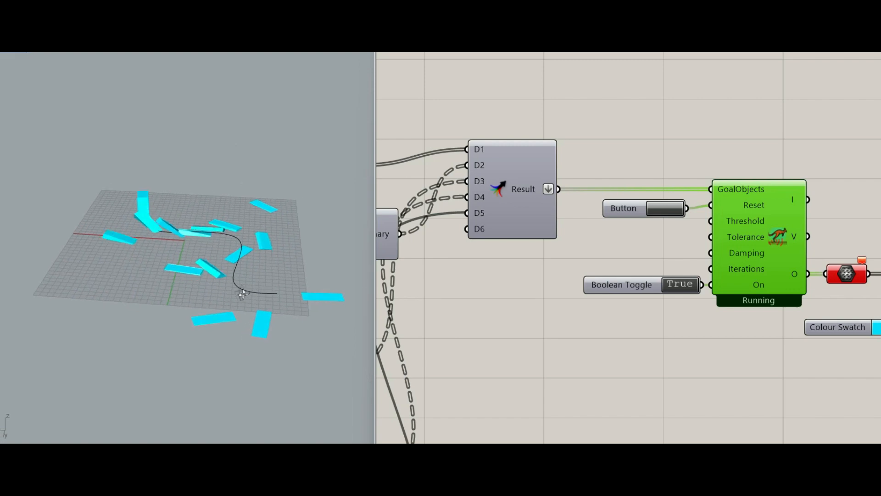
Step: Restart the simulation twice to examine how the boxes fall up close, then pause the solver
left_click(669, 208)
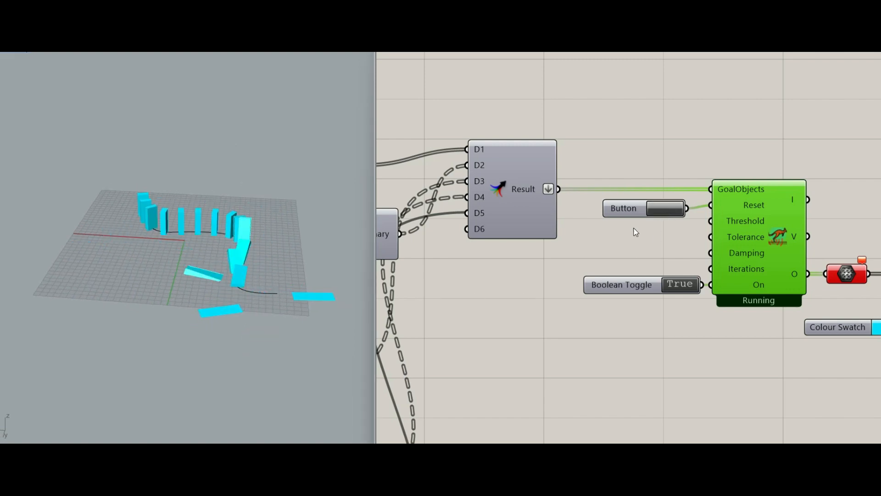
scroll(235, 246, "up", 6)
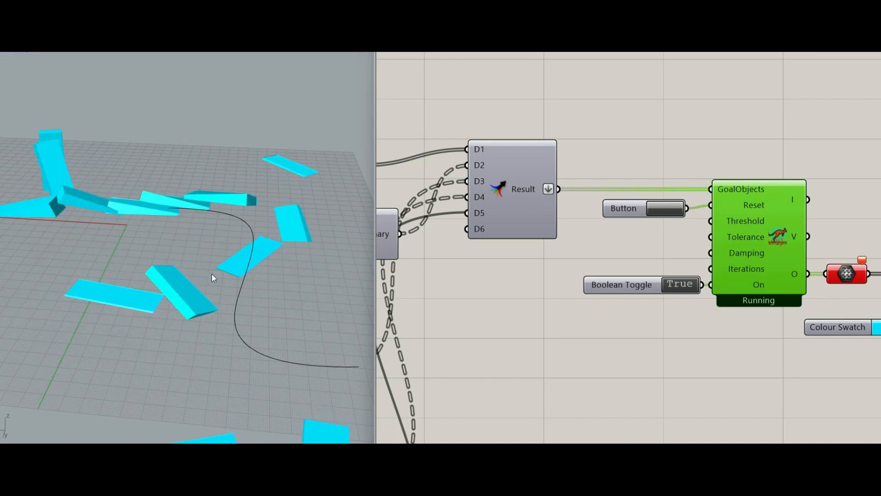
scroll(211, 273, "down", 5)
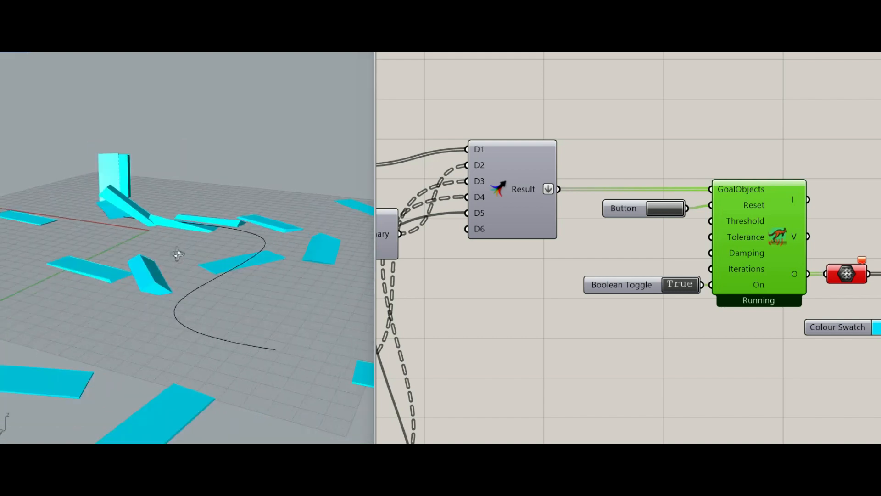
left_click(672, 210)
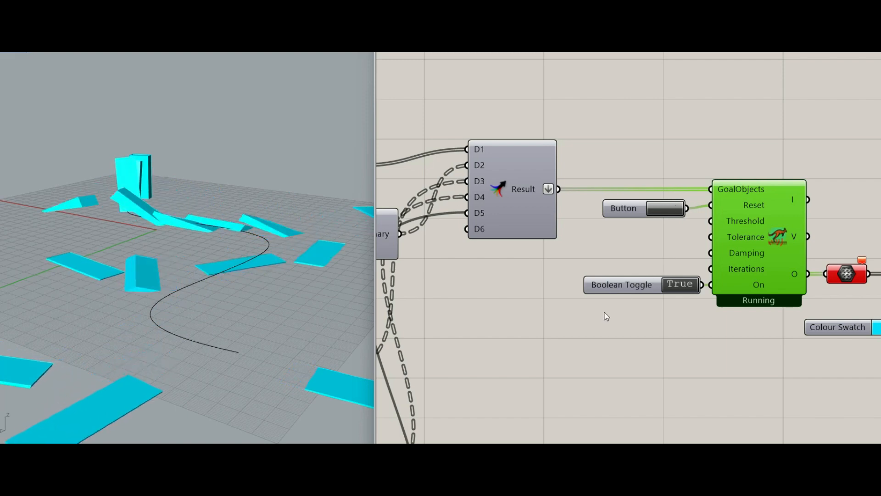
scroll(593, 321, "down", 2)
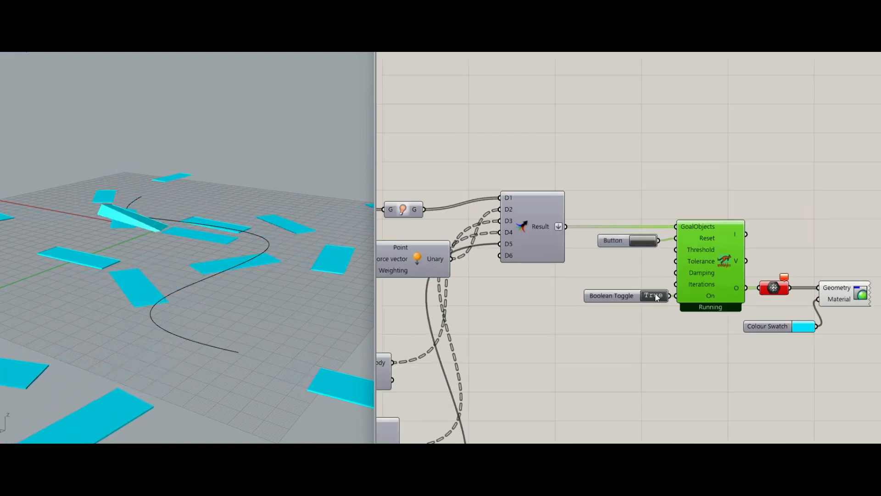
left_click(654, 295)
Step: Reset the solver and set the number slider feeding SolidCollide's Strength to 94
scroll(569, 322, "down", 7)
right_click_drag(536, 347, 618, 307)
scroll(619, 307, "up", 4)
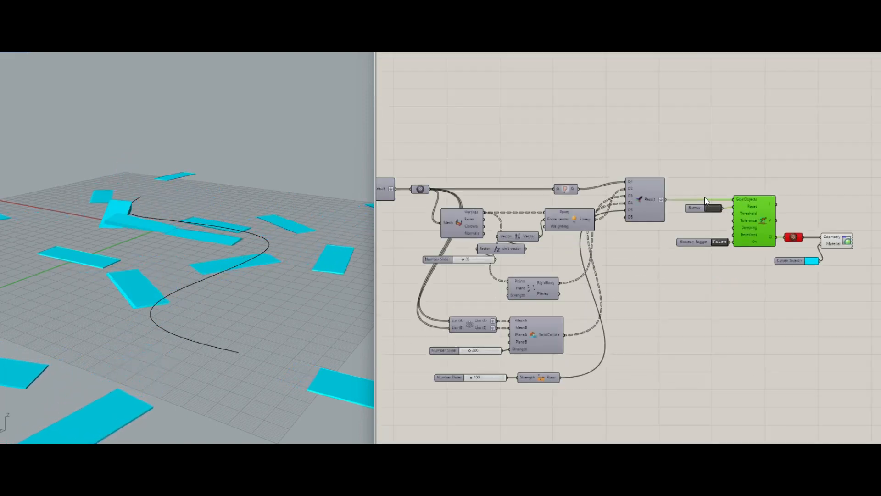
left_click(714, 208)
scroll(534, 337, "up", 5)
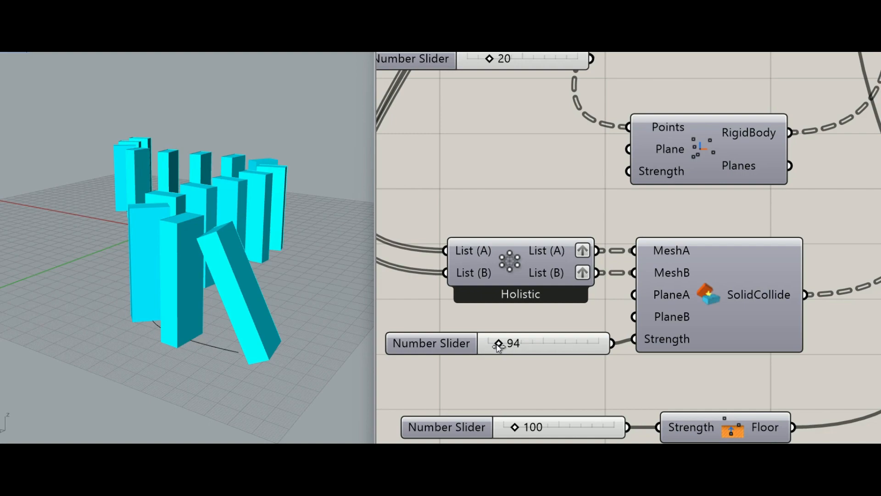
Step: Run the simulation with the new collision strength, restart it once, then pause and reset the solver
scroll(498, 345, "down", 7)
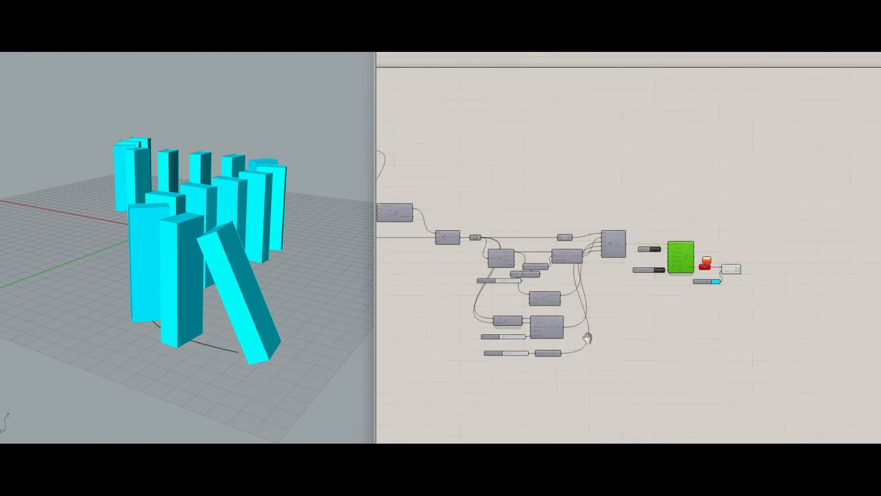
right_click_drag(658, 274, 613, 327)
scroll(613, 327, "up", 6)
double_click(603, 324)
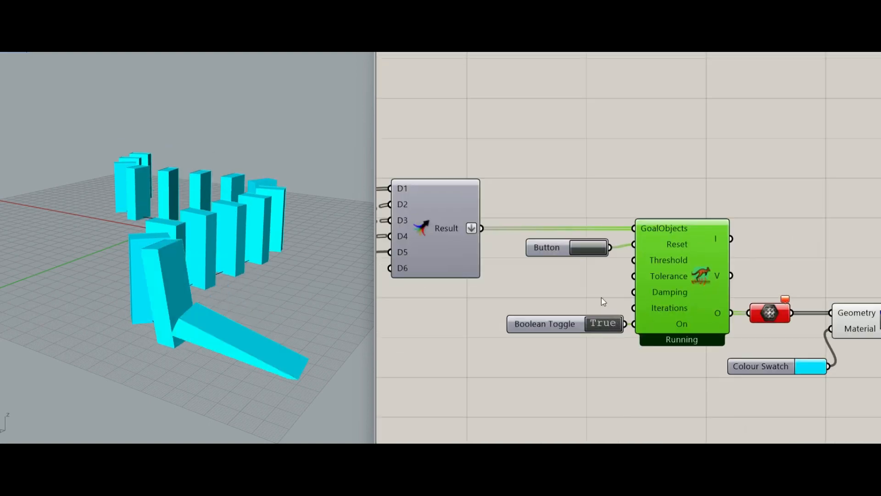
left_click(591, 243)
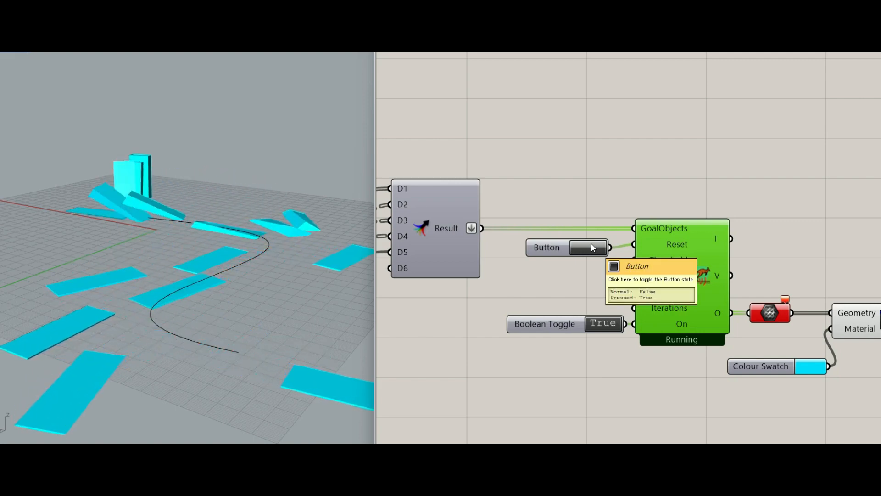
double_click(612, 325)
scroll(276, 279, "down", 5)
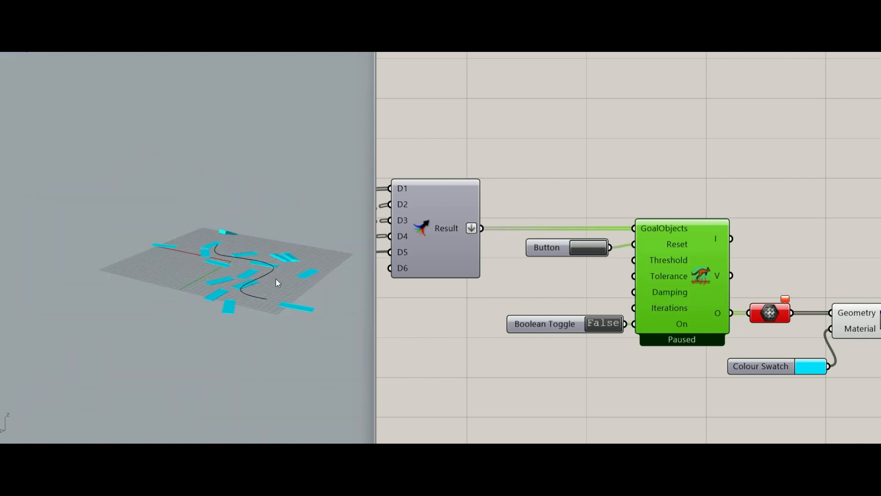
right_click_drag(438, 292, 587, 293)
scroll(565, 293, "down", 5)
right_click_drag(512, 292, 527, 284)
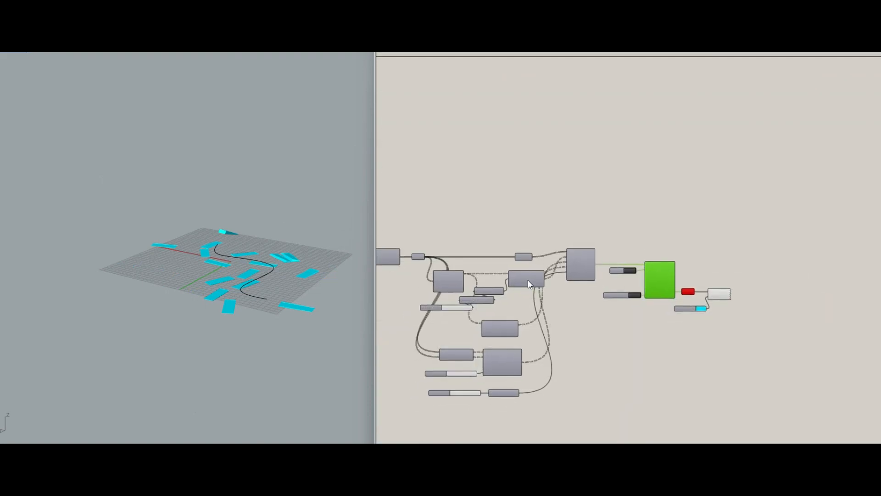
scroll(573, 312, "up", 5)
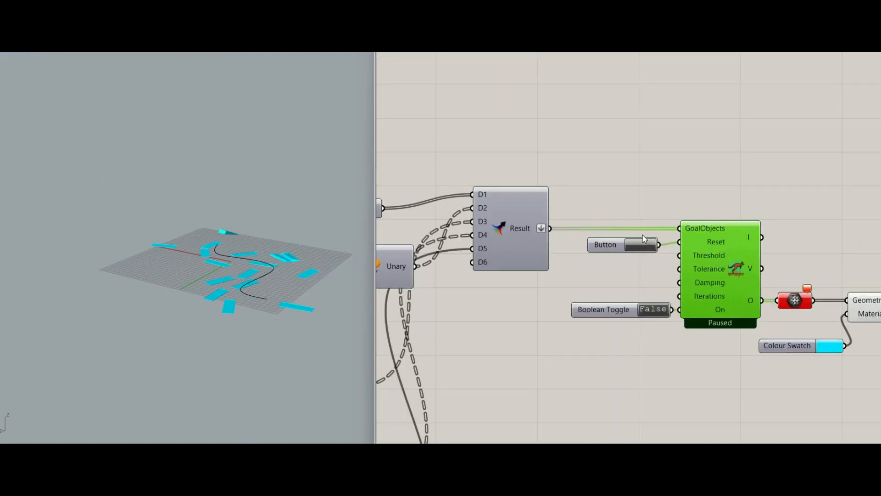
left_click(639, 243)
Step: Set the number slider that controls the box size to 19 and check the resized boxes
scroll(631, 258, "up", 1)
right_click_drag(397, 255, 632, 260)
right_click_drag(384, 279, 695, 299)
scroll(695, 299, "down", 4)
right_click_drag(558, 273, 666, 279)
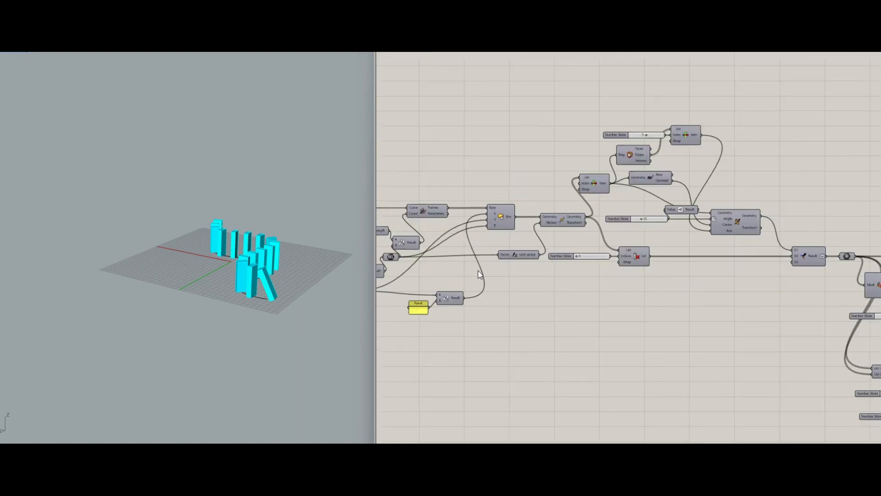
right_click_drag(443, 268, 644, 273)
scroll(565, 281, "up", 5)
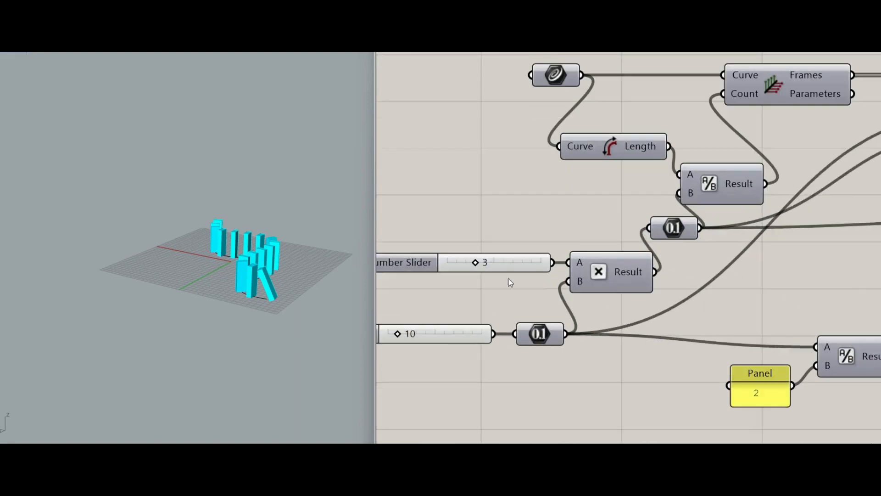
scroll(269, 286, "up", 5)
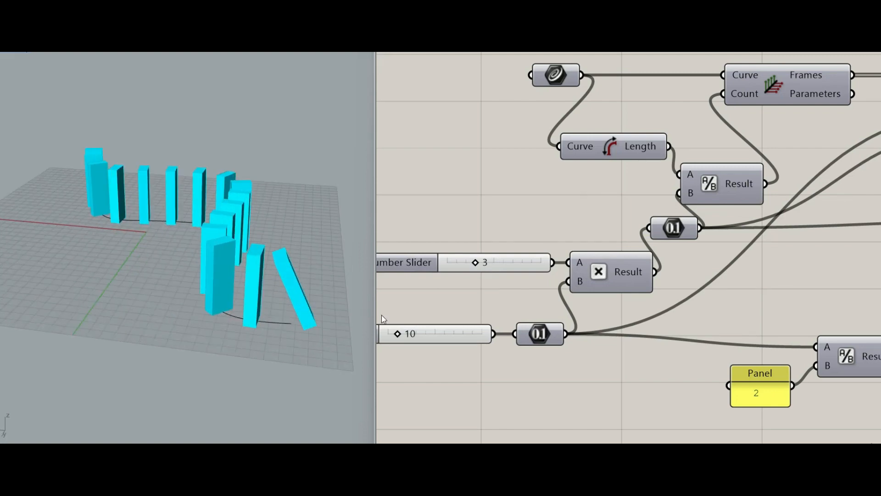
left_click_drag(396, 336, 405, 337)
mouse_move(186, 259)
right_mouse_down()
mouse_move(283, 260)
mouse_move(203, 255)
right_mouse_up()
scroll(204, 255, "down", 5)
scroll(204, 255, "up", 2)
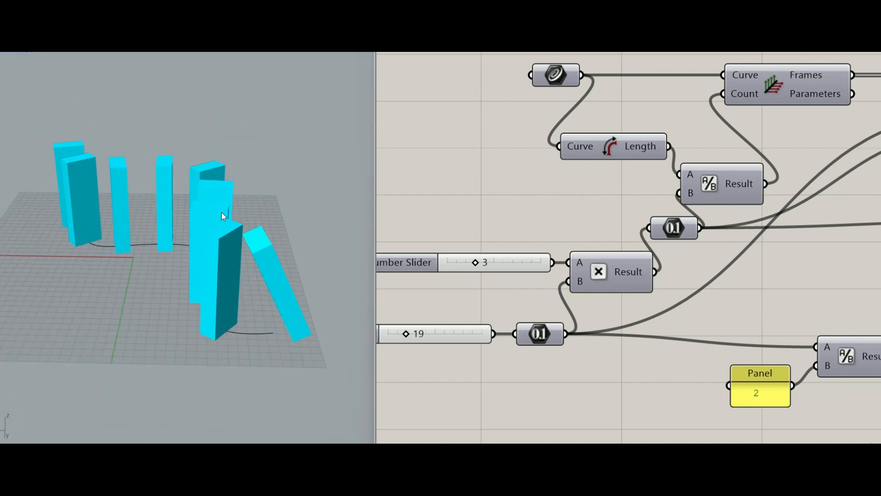
Step: Run the simulation with the larger boxes, then pause and reset the solver
scroll(433, 227, "down", 4)
right_click_drag(794, 271, 687, 254)
scroll(715, 277, "up", 4)
scroll(698, 288, "up", 1)
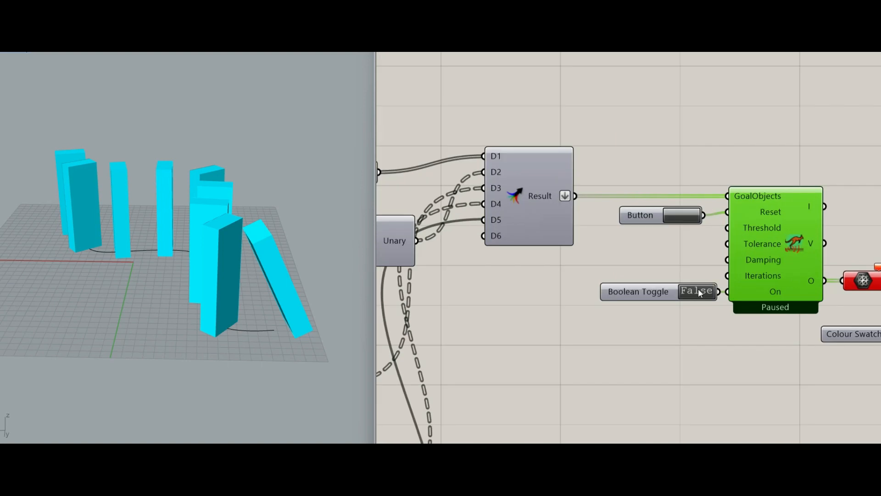
left_click(698, 288)
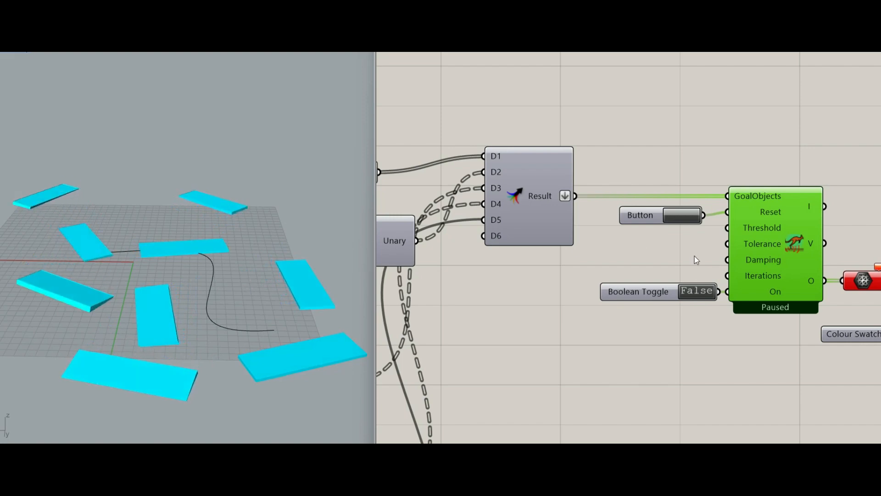
left_click(682, 215)
Step: Set the number slider that controls the box size to 7 and inspect the smaller boxes along the curve
scroll(624, 271, "down", 5)
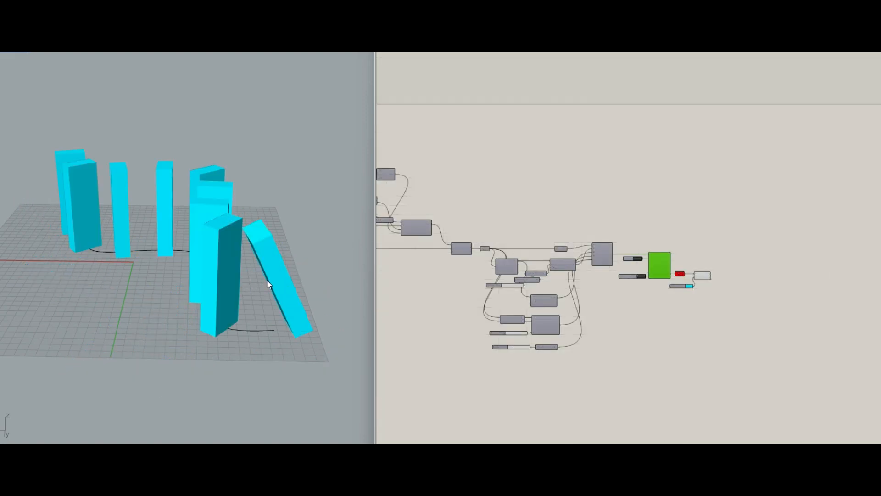
right_click_drag(483, 282, 728, 284)
right_click_drag(427, 287, 629, 288)
scroll(638, 275, "up", 4)
scroll(590, 274, "up", 4)
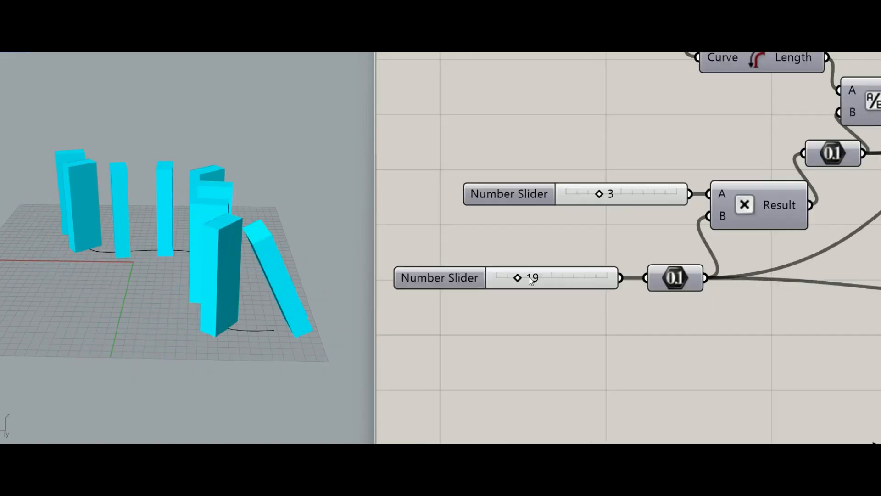
left_click(558, 277)
left_click_drag(518, 281, 493, 285)
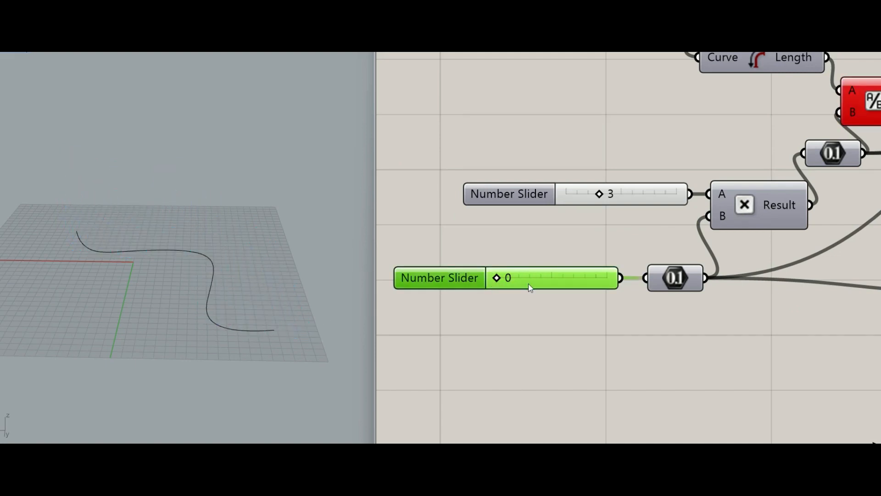
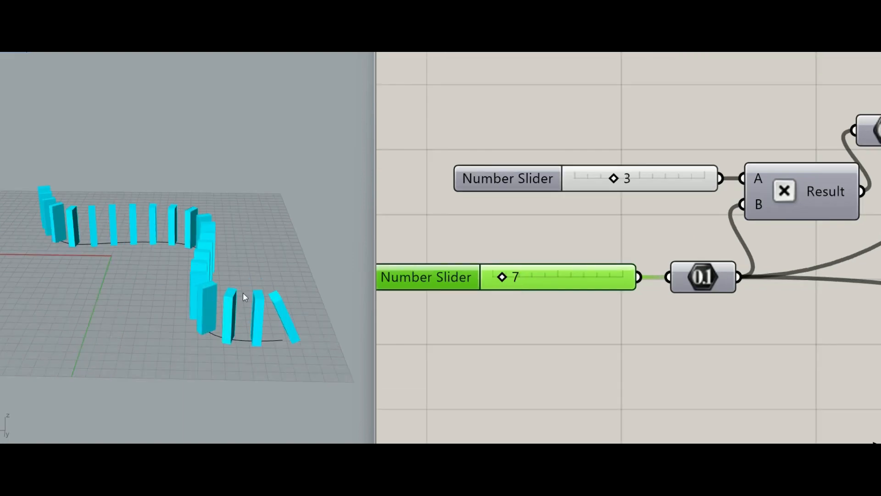
scroll(243, 293, "up", 3)
mouse_move(235, 306)
right_mouse_down()
mouse_move(257, 293)
mouse_move(230, 294)
right_mouse_up()
scroll(230, 294, "down", 5)
scroll(229, 294, "up", 2)
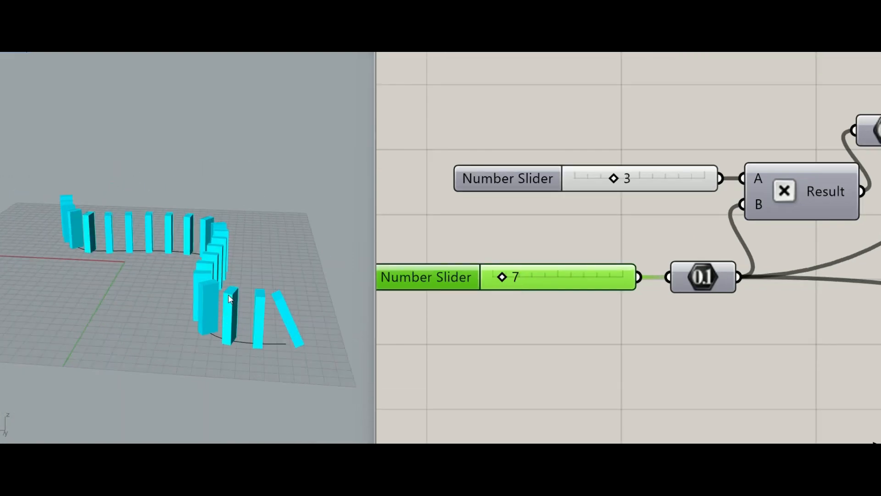
Step: Run the simulation with the smaller boxes, then pause and reset the solver
scroll(560, 307, "down", 5)
scroll(758, 300, "up", 6)
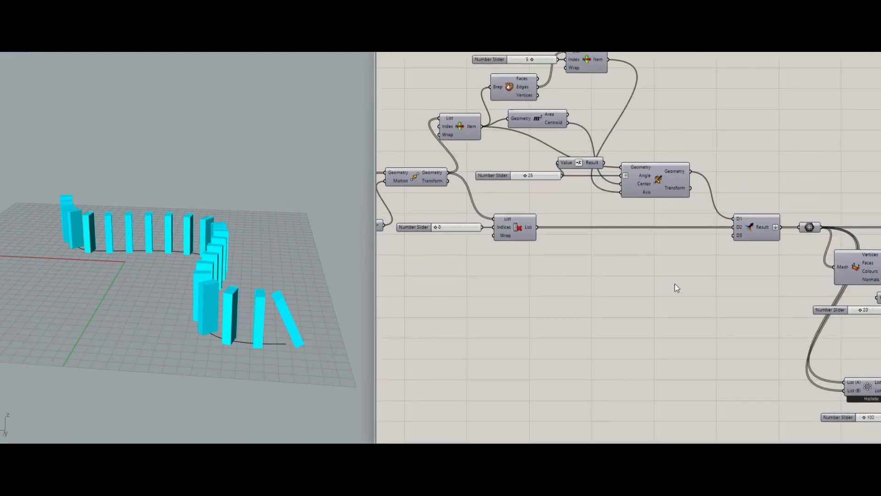
right_click_drag(758, 299, 448, 276)
scroll(725, 257, "up", 5)
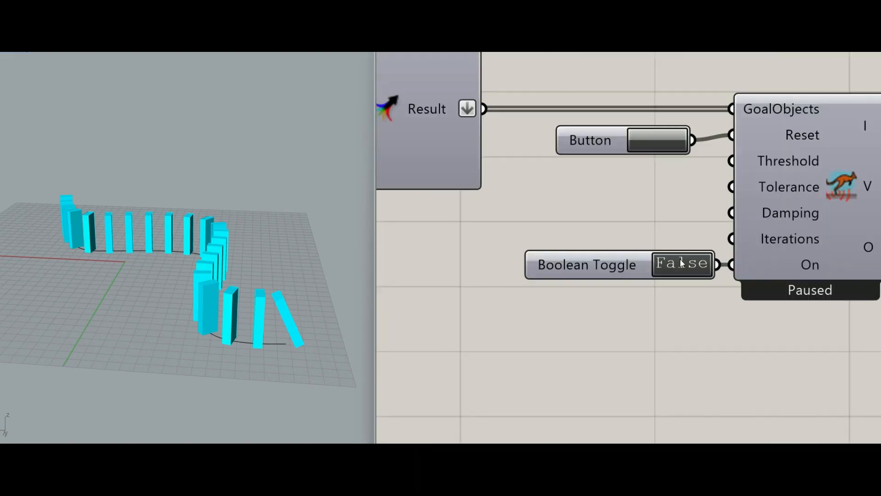
double_click(697, 263)
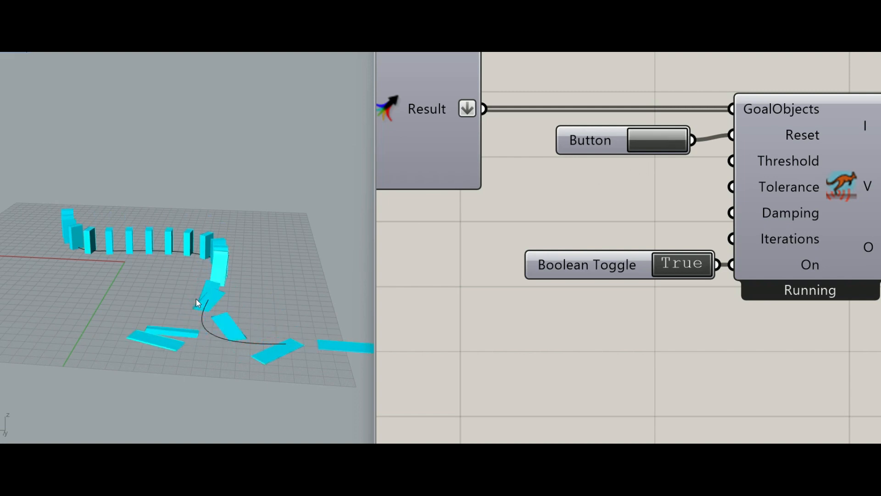
right_click_drag(129, 257, 152, 248)
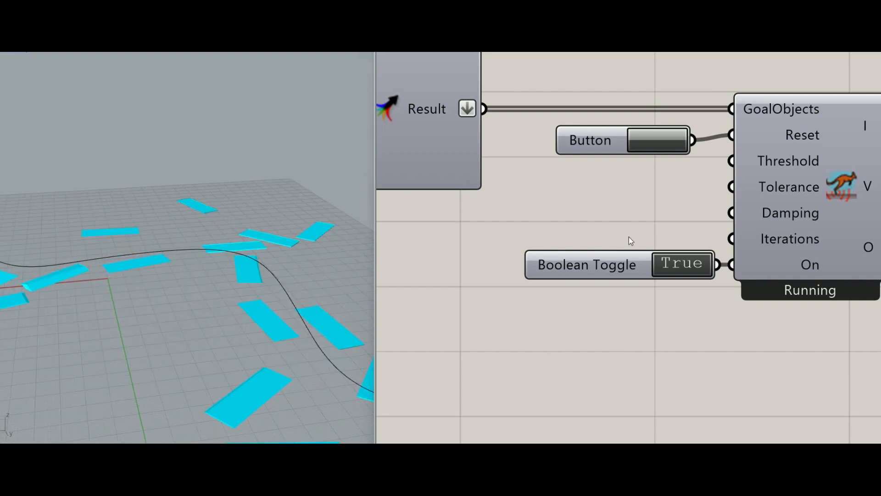
double_click(693, 267)
left_click(659, 139)
Step: Switch to the top view and delete the existing guide curve
scroll(263, 256, "down", 5)
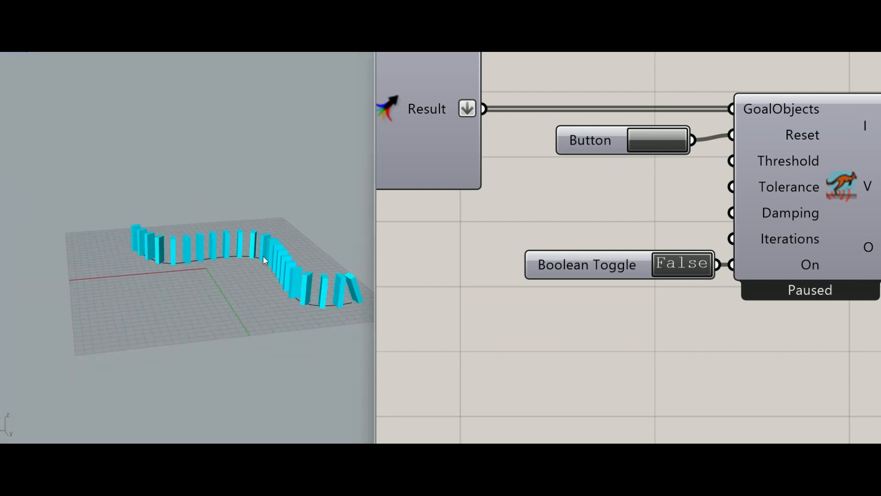
right_click_drag(263, 256, 206, 306)
left_click(34, 446)
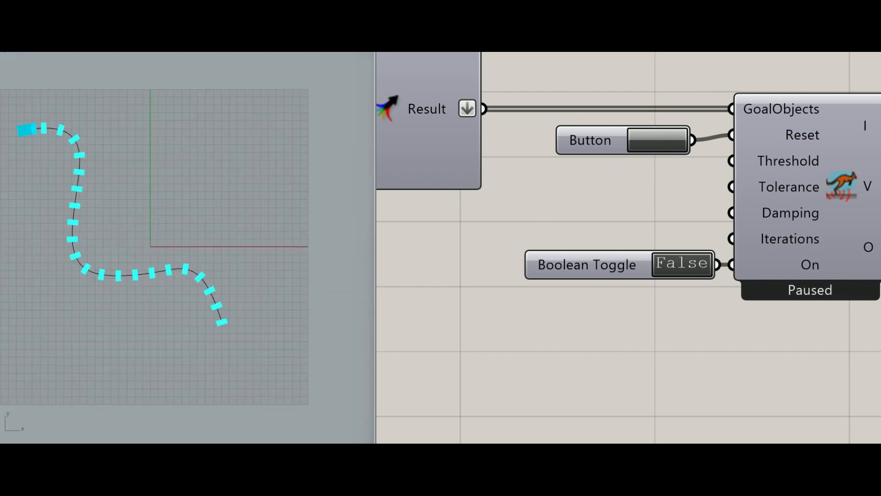
scroll(110, 317, "down", 8)
scroll(110, 302, "up", 10)
left_click(108, 316)
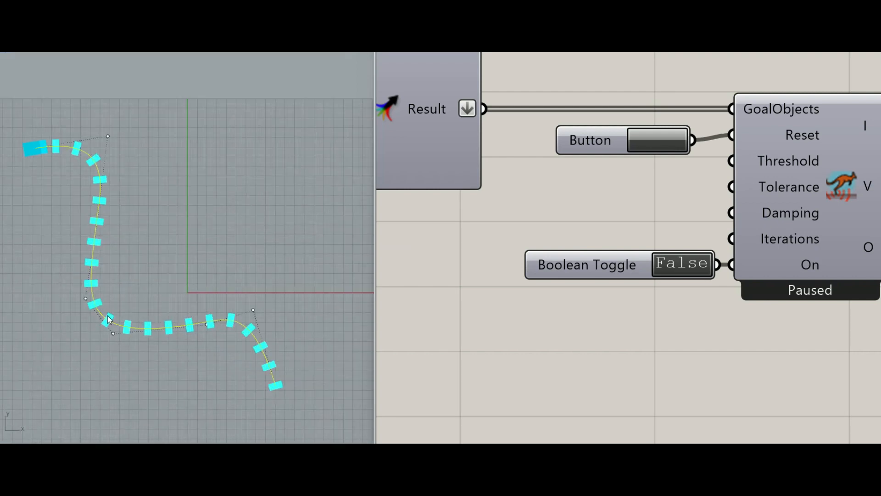
key("Delete")
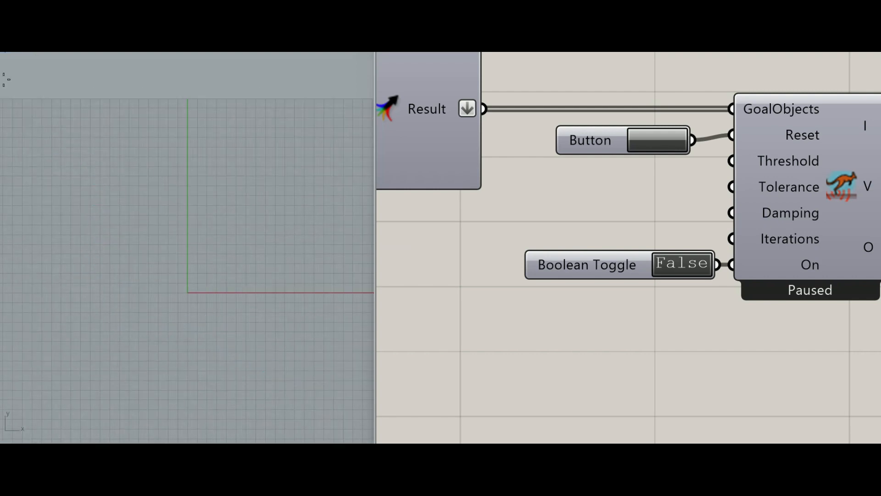
Step: Draw a long winding S-shaped control-point curve across the grid from the upper-left area to the lower right
scroll(20, 121, "down", 2)
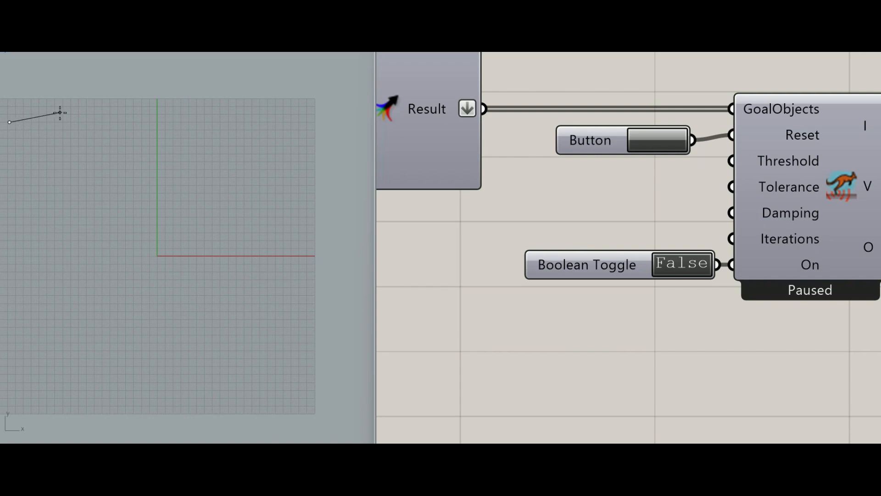
left_click(60, 204)
left_click(4, 266)
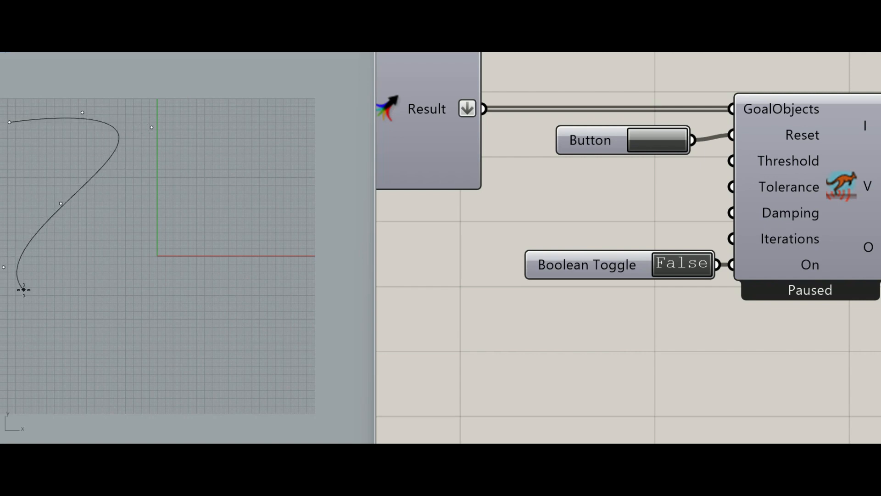
left_click(266, 272)
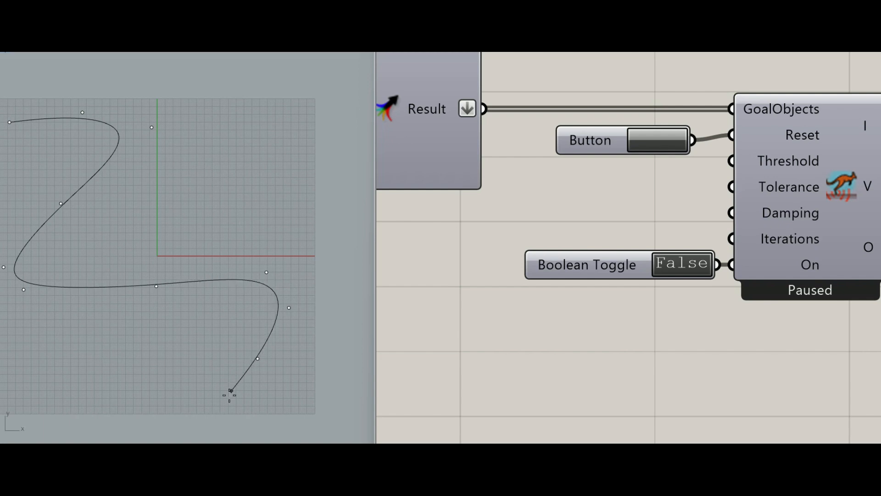
left_click(244, 379)
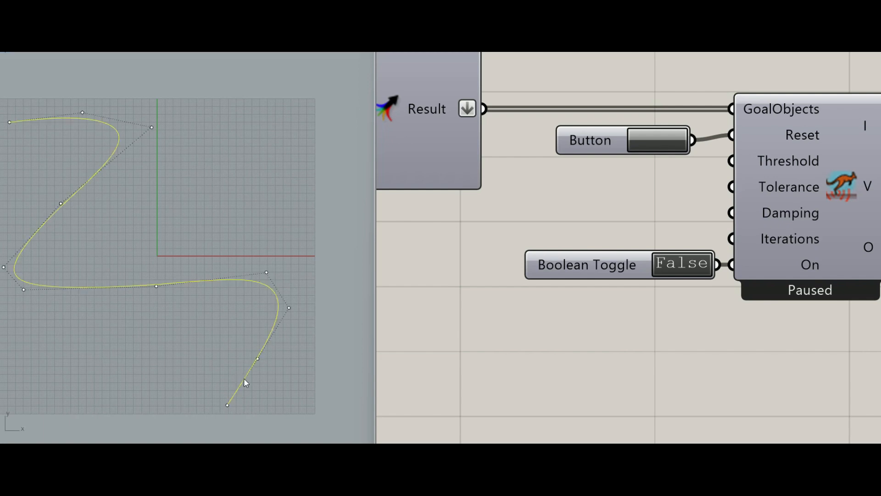
Step: Set the new S-shaped curve as the single curve referenced by the Curve parameter
scroll(501, 158, "down", 4)
right_click_drag(459, 171, 680, 173)
scroll(616, 189, "down", 6)
right_click_drag(566, 191, 774, 227)
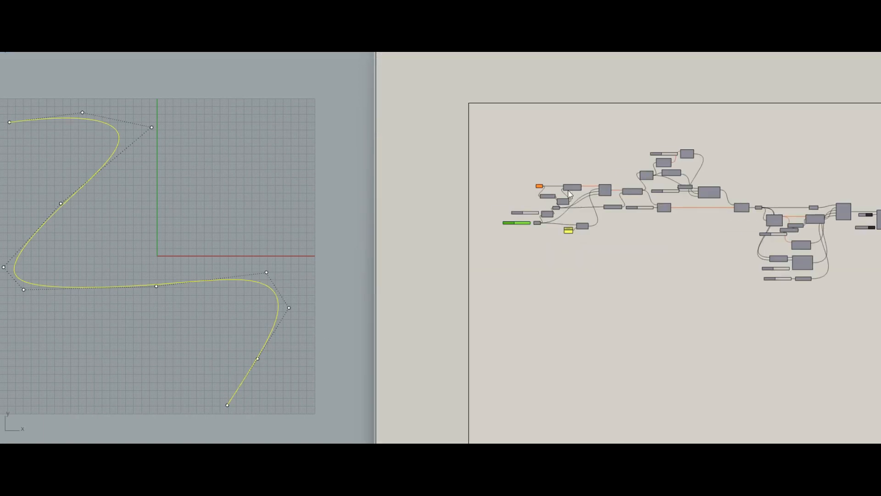
scroll(549, 182, "up", 9)
left_click(560, 160)
right_click(560, 160)
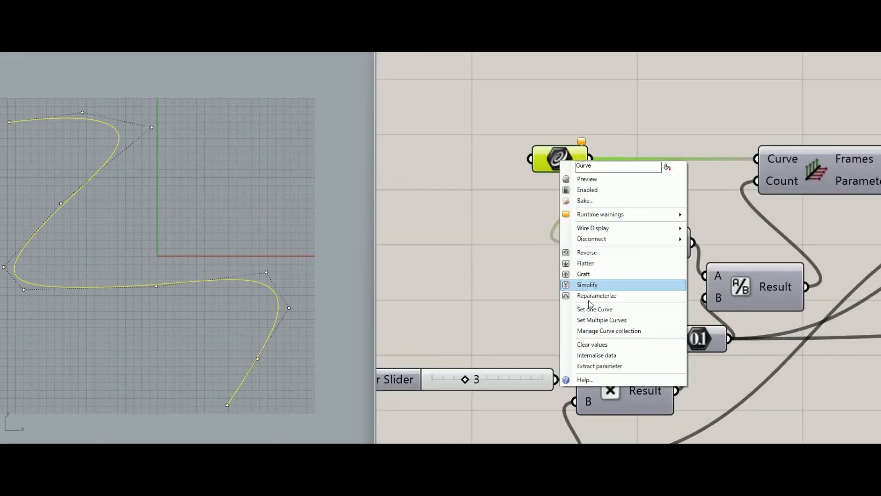
left_click(593, 312)
left_click(505, 264)
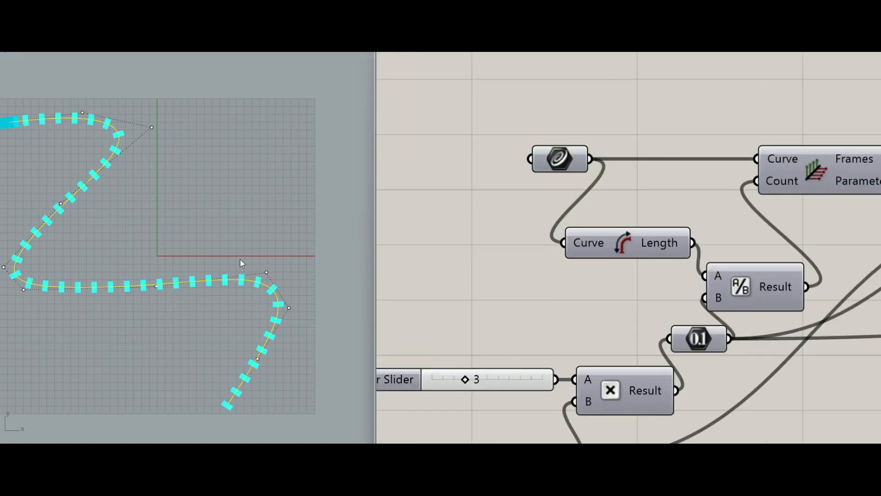
Step: Inspect the boxes along the S-shaped curve in the perspective view and switch it to the white rendered display mode with soft shadows
left_click(18, 449)
right_click_drag(154, 323, 207, 308)
scroll(213, 306, "up", 5)
left_click(187, 371)
right_click_drag(187, 371, 228, 340)
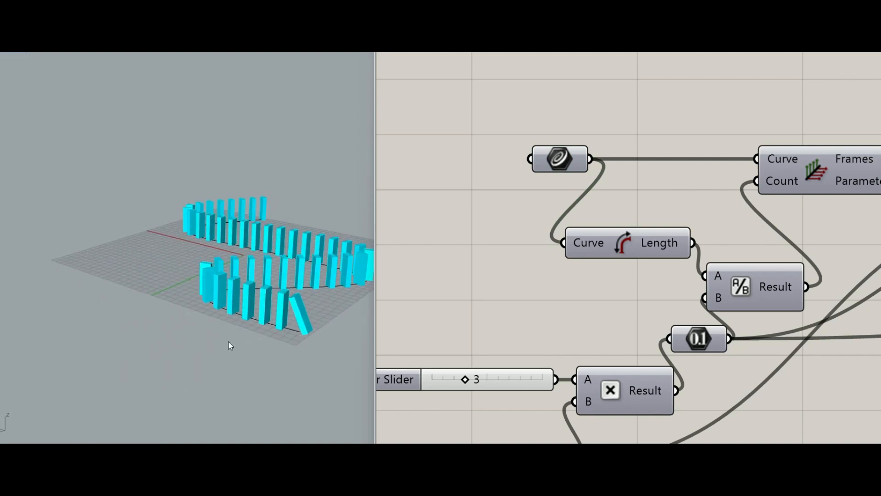
scroll(257, 328, "down", 6)
right_click_drag(293, 317, 227, 294)
scroll(320, 289, "up", 6)
scroll(320, 289, "up", 3)
scroll(257, 309, "down", 7)
left_click(76, 159)
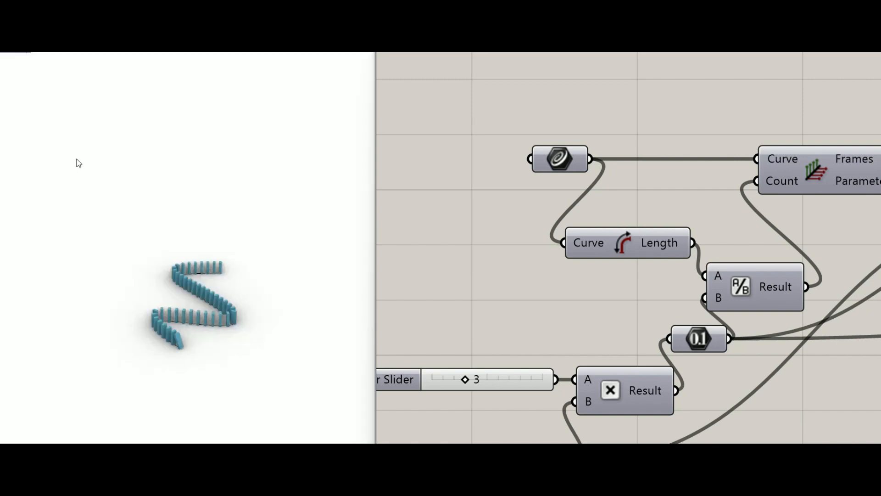
scroll(208, 348, "up", 9)
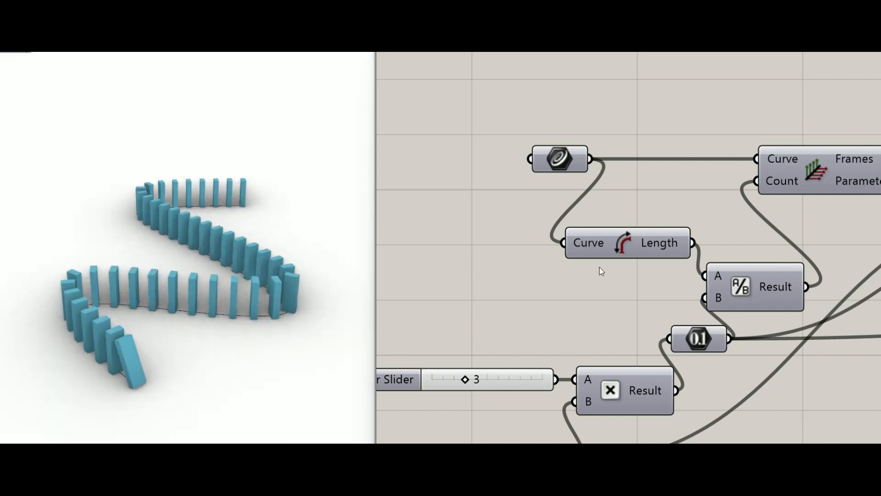
Step: Run the simulation along the S-shaped curve, then reset and pause the solver
scroll(600, 267, "down", 7)
right_click_drag(753, 280, 602, 248)
right_click_drag(769, 263, 568, 223)
right_click_drag(809, 292, 612, 258)
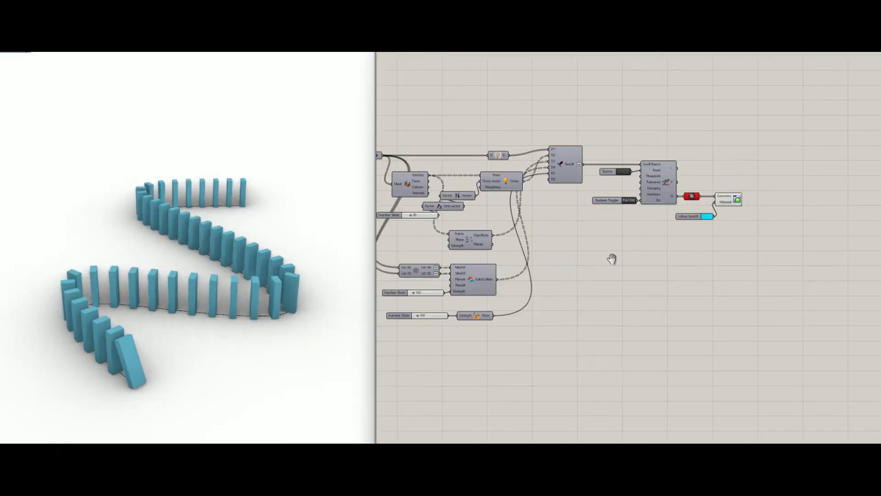
scroll(643, 181, "up", 5)
double_click(581, 251)
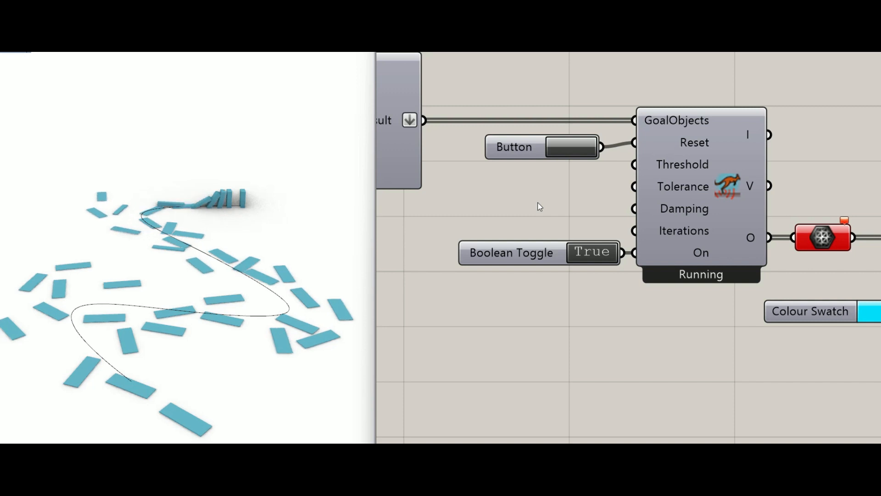
left_click(569, 146)
left_click(593, 254)
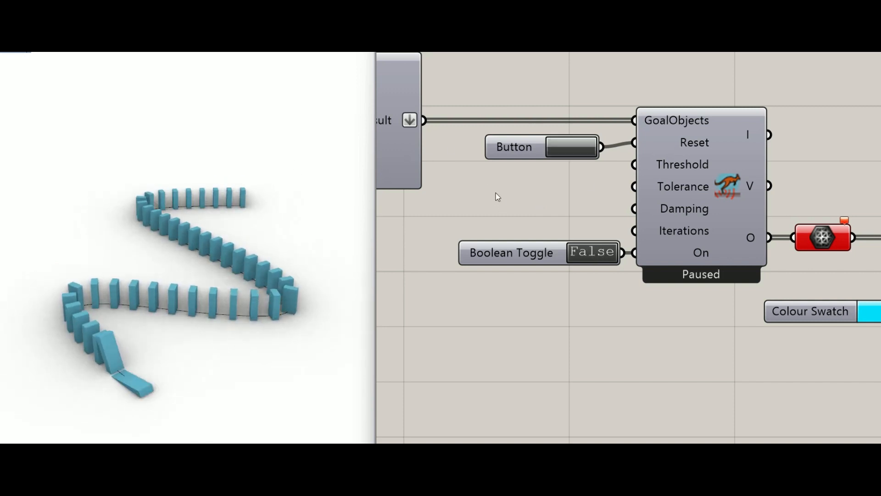
Step: Switch the perspective view back to shaded display and orbit it to look at the boxes from above
scroll(496, 193, "down", 8)
right_click_drag(492, 188, 646, 187)
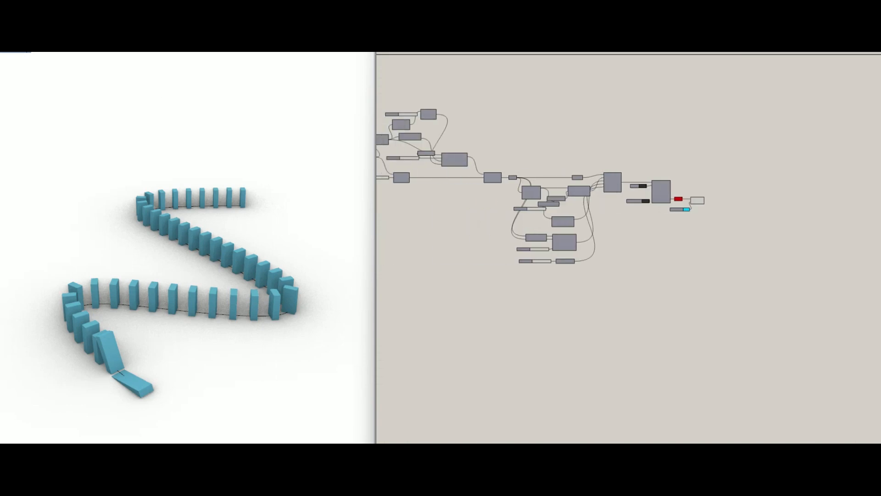
key("ctrl+alt+s")
right_click_drag(508, 175, 652, 172)
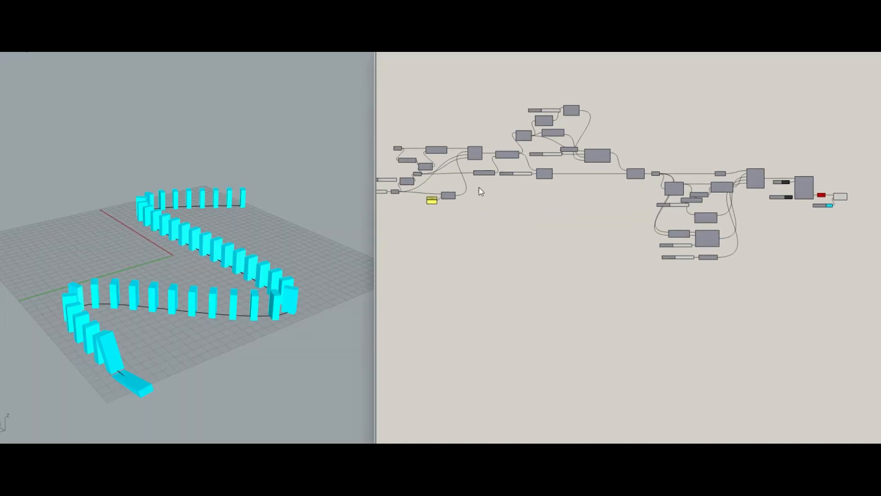
right_click_drag(248, 209, 154, 245)
scroll(184, 246, "down", 4)
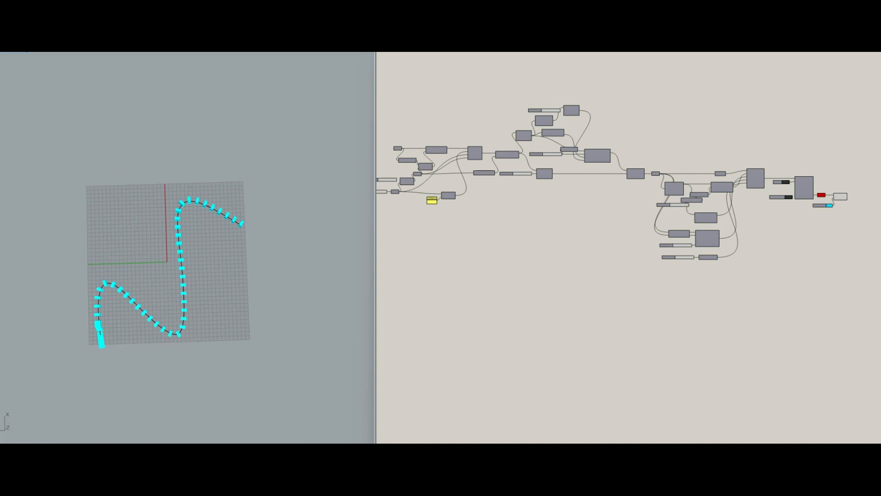
Step: Replace the S-shaped curve in the top view with a control-point spiral winding clockwise from the grid's lower-left corner toward its centre
left_click(47, 449)
scroll(109, 347, "down", 4)
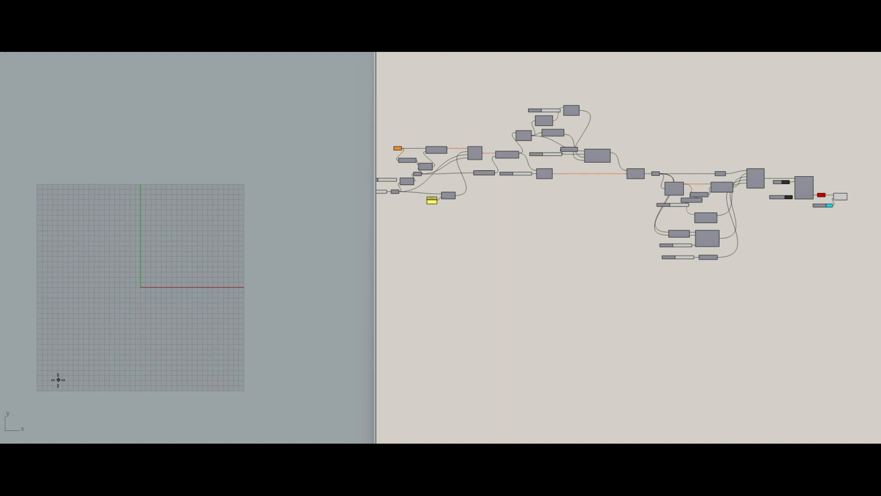
left_click(79, 208)
left_click(149, 198)
left_click(212, 211)
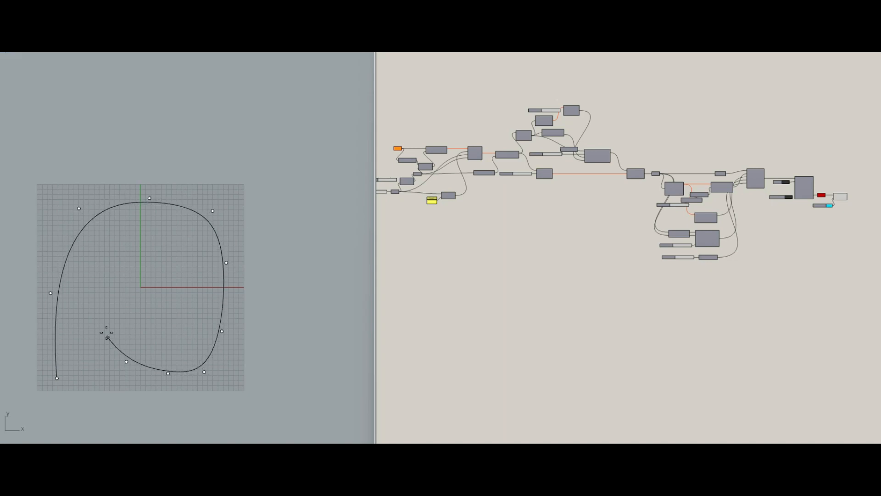
left_click(164, 272)
Step: Set the spiral as the single curve referenced by the Curve parameter
scroll(514, 233, "down", 6)
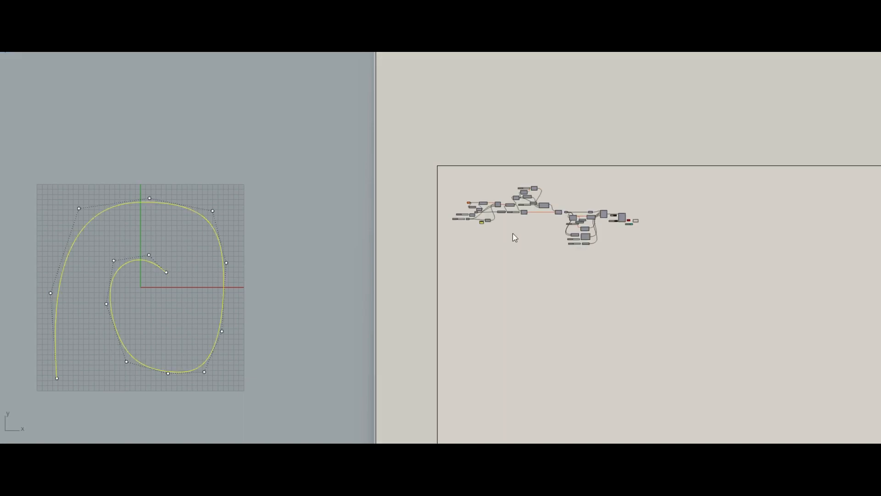
scroll(482, 213, "up", 8)
scroll(479, 215, "up", 5)
right_click(519, 204)
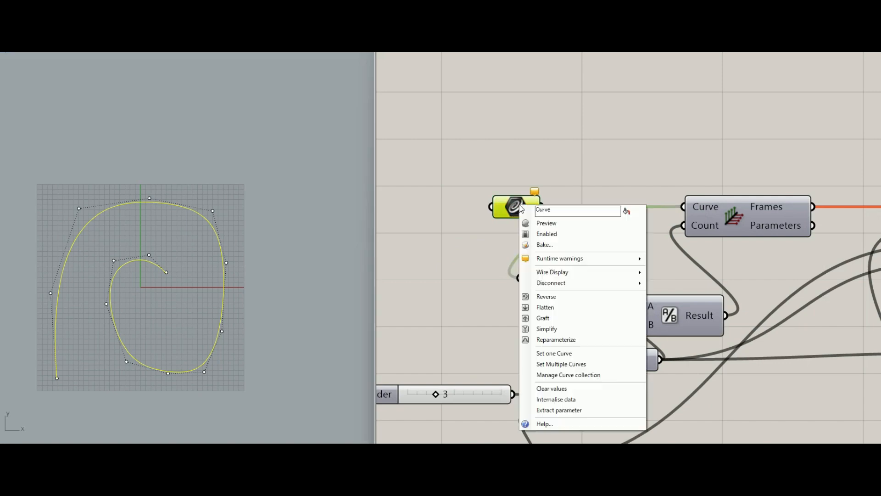
left_click(536, 350)
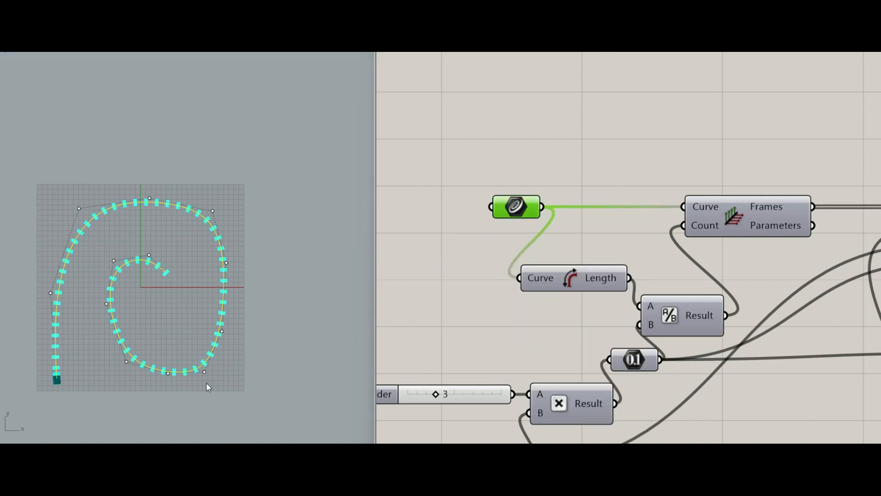
Step: Return to the perspective view and inspect the boxes lined up along the spiral
left_click(24, 449)
right_click_drag(161, 344, 97, 260)
scroll(188, 241, "up", 4)
scroll(160, 260, "up", 2)
right_click_drag(160, 260, 168, 272)
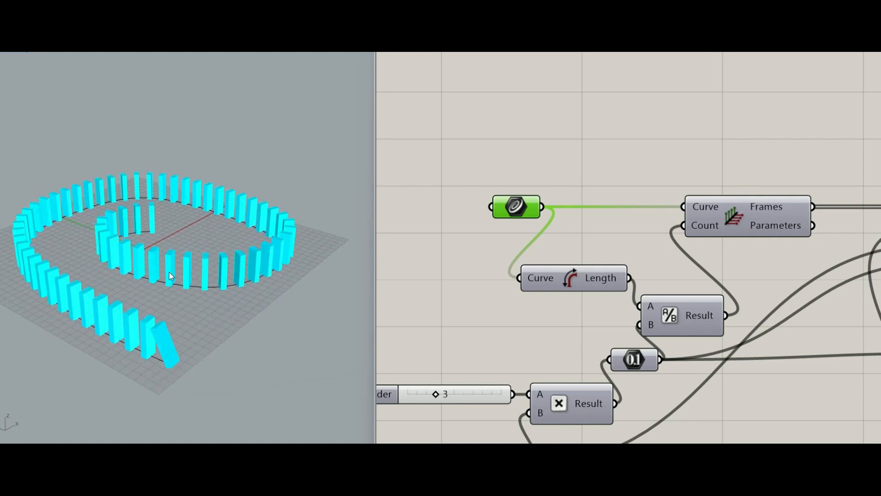
Step: Run the Kangaroo simulation on the spiral by setting the solver's On toggle to True
scroll(556, 270, "down", 8)
scroll(805, 273, "up", 3)
scroll(806, 277, "up", 2)
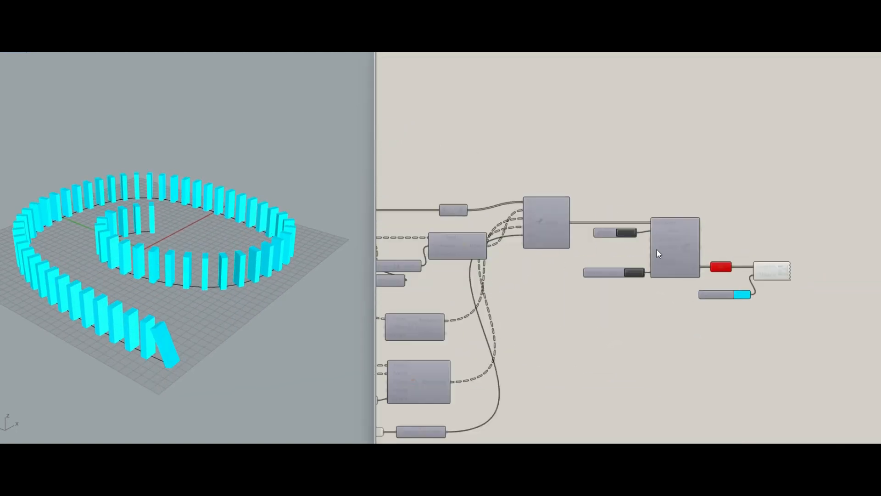
scroll(657, 249, "up", 4)
double_click(608, 282)
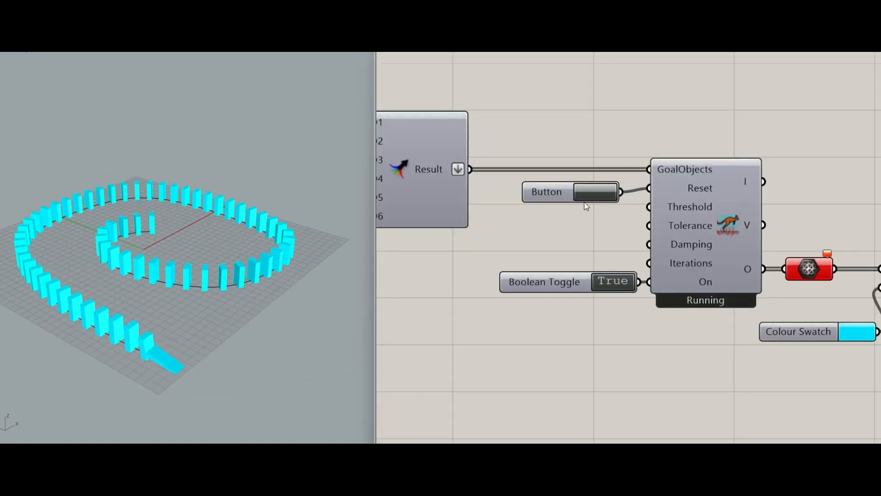
scroll(585, 202, "up", 2)
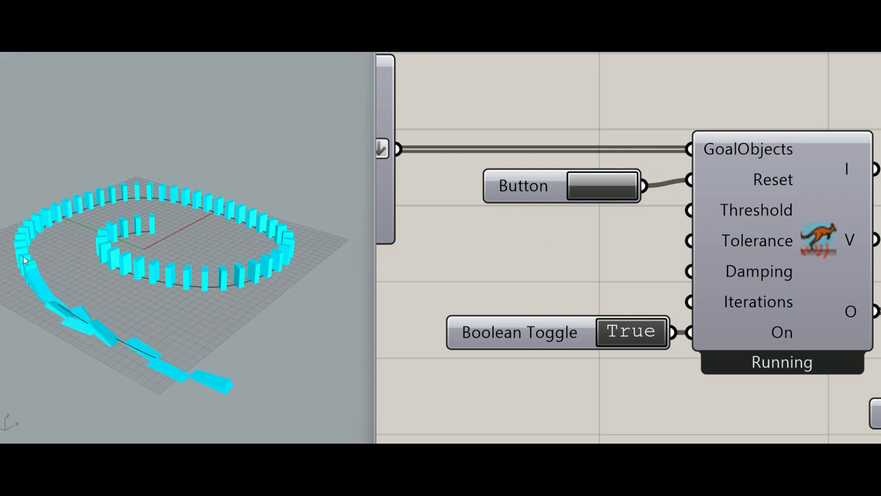
Step: Follow the toppling boxes around the spiral in the perspective view, from its outer end to its centre
scroll(16, 241, "up", 5)
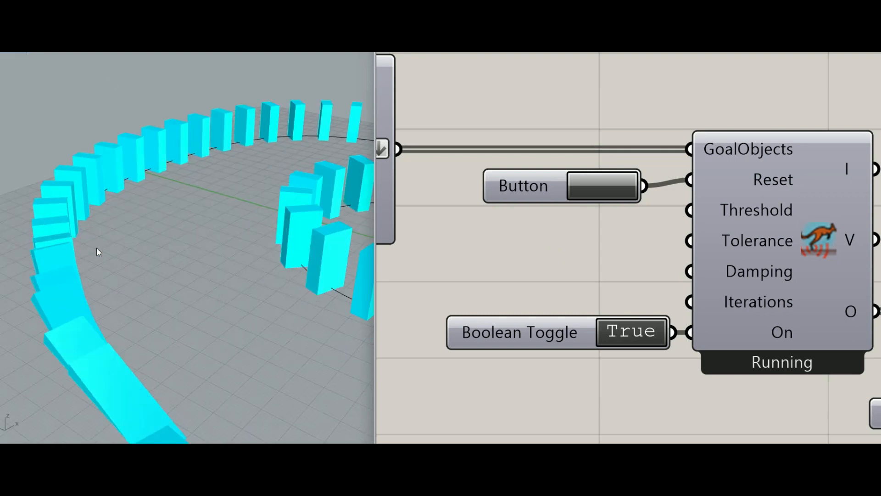
right_click_drag(101, 248, 83, 243)
scroll(126, 239, "down", 1)
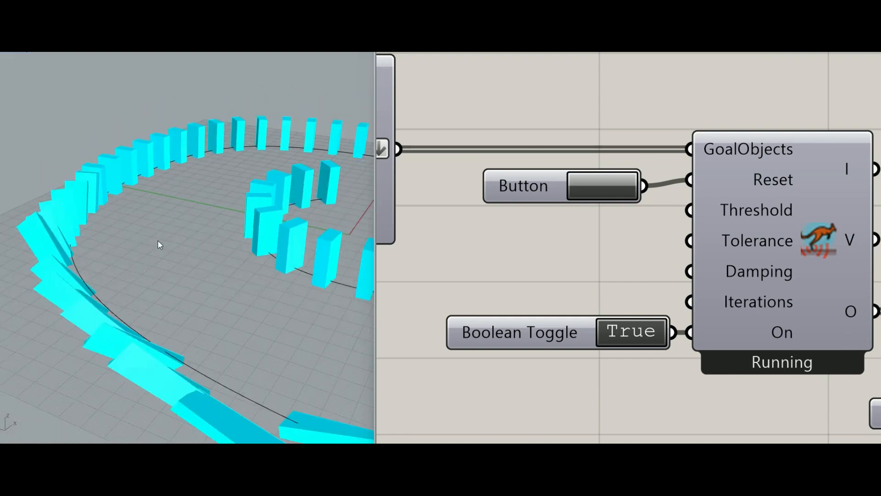
scroll(161, 239, "down", 1)
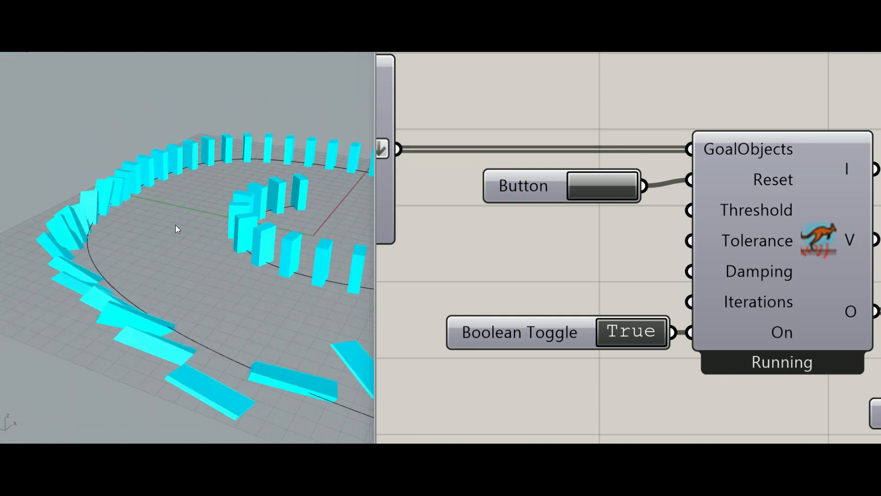
scroll(175, 225, "down", 1)
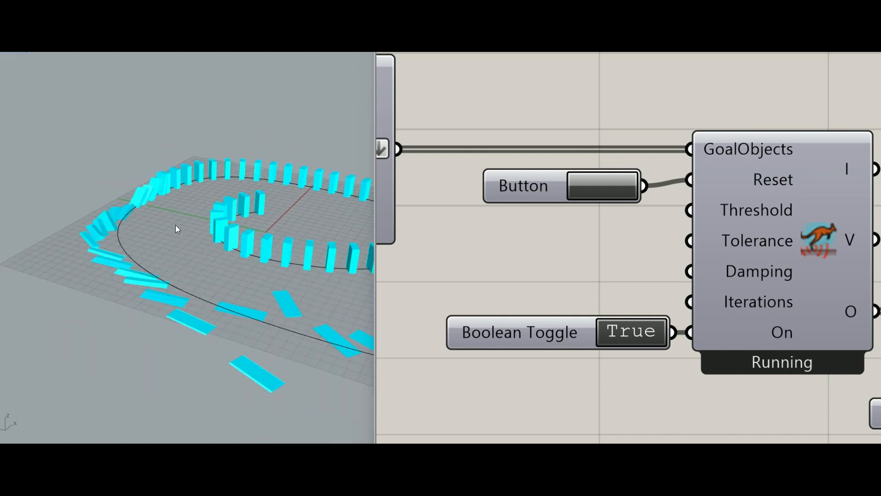
scroll(175, 225, "down", 1)
scroll(175, 225, "down", 1)
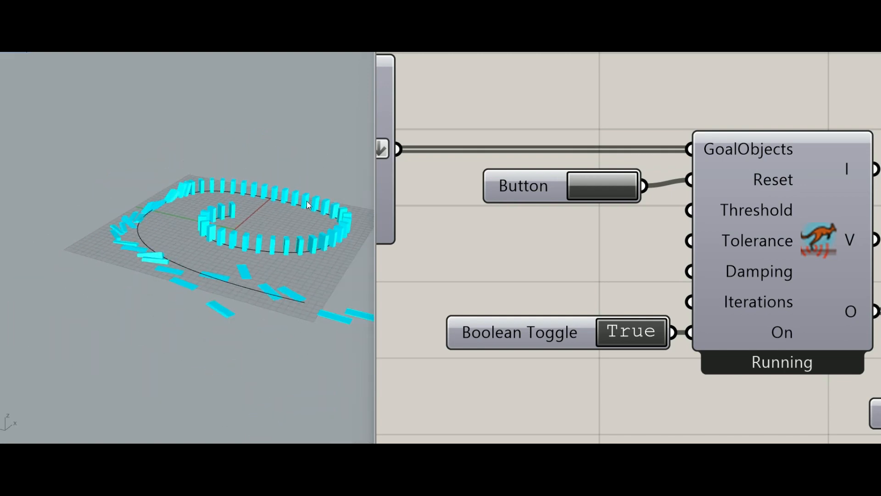
scroll(363, 197, "up", 1)
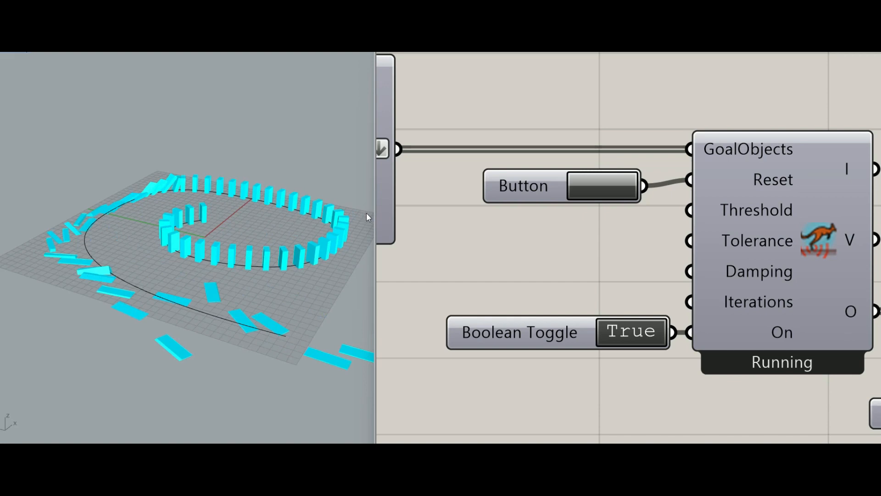
scroll(367, 213, "up", 2)
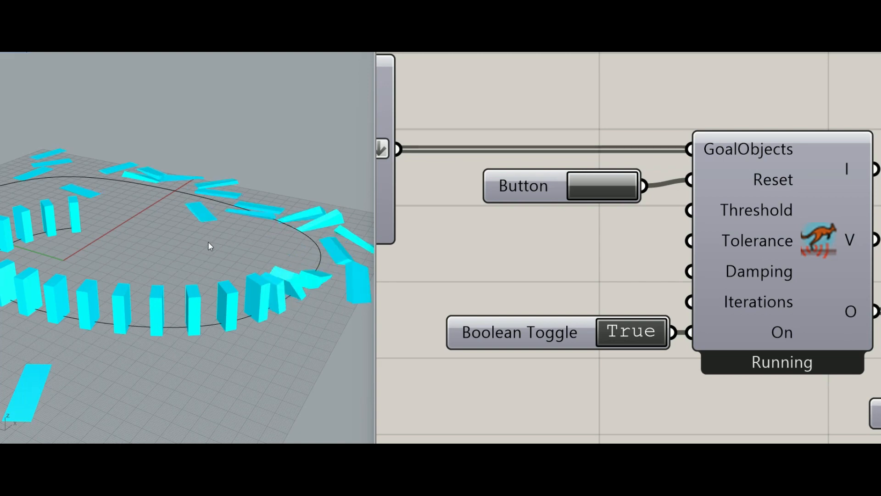
right_click_drag(150, 249, 112, 246)
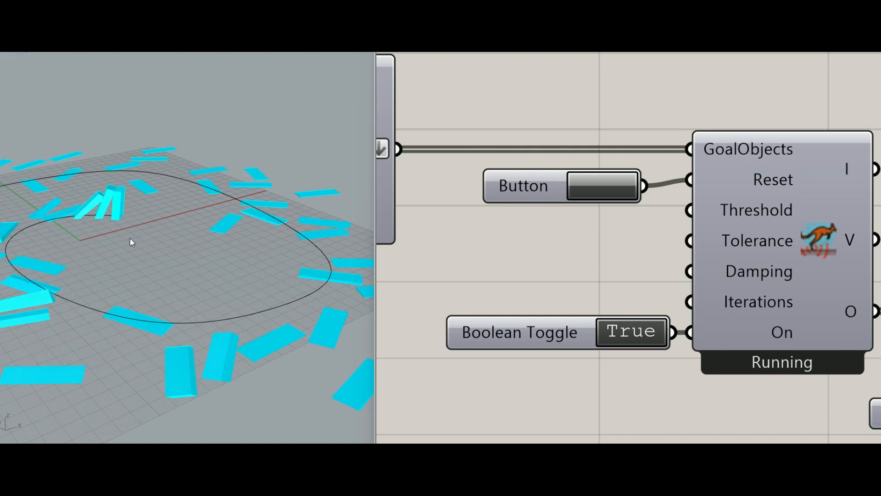
Step: Reset the Kangaroo simulation and switch its solver off shortly after the restart
left_click(600, 185)
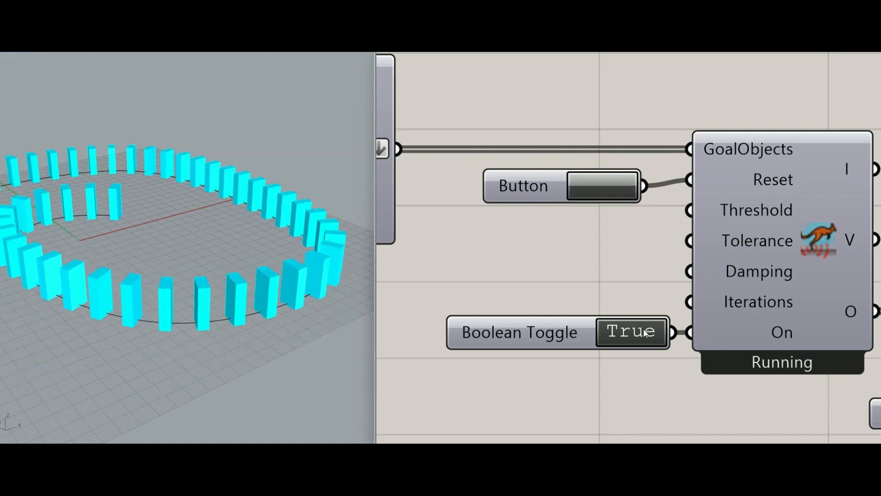
left_click(645, 331)
scroll(602, 265, "down", 10)
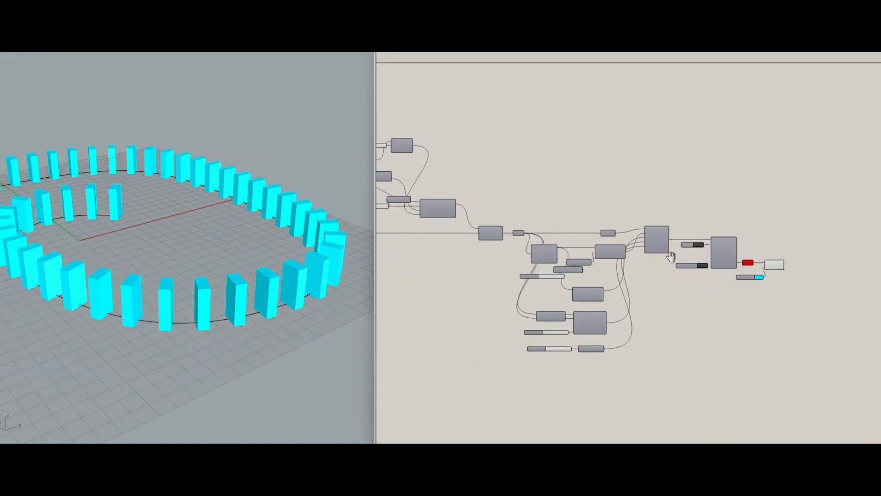
scroll(650, 262, "down", 3)
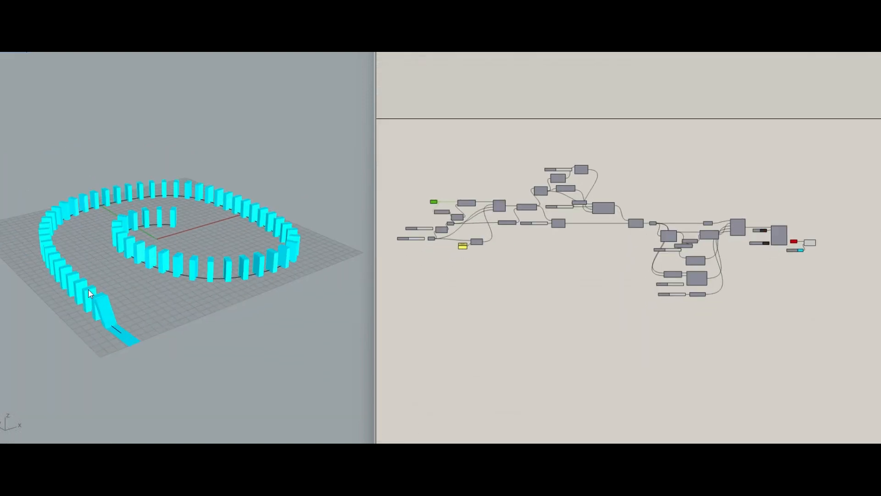
Step: Examine the first boxes at the spiral's outer end up close from a low side angle
scroll(88, 288, "up", 5)
right_click_drag(107, 291, 227, 256)
scroll(142, 278, "down", 6)
scroll(229, 260, "up", 5)
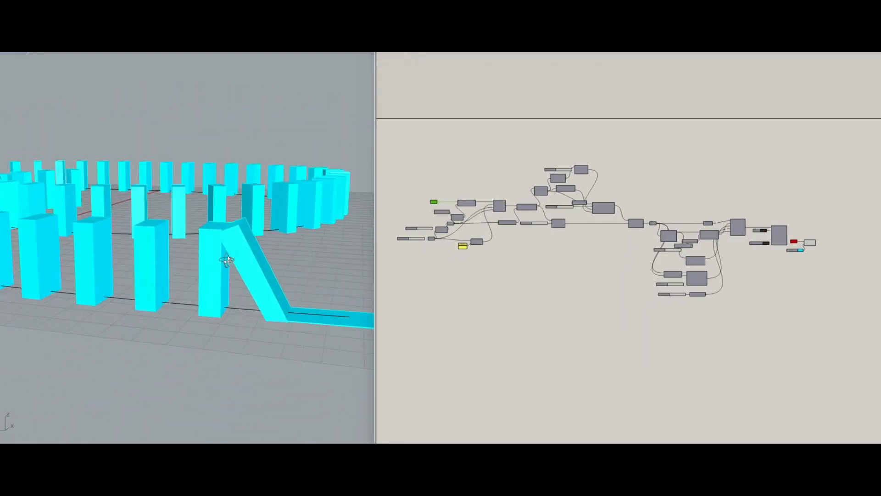